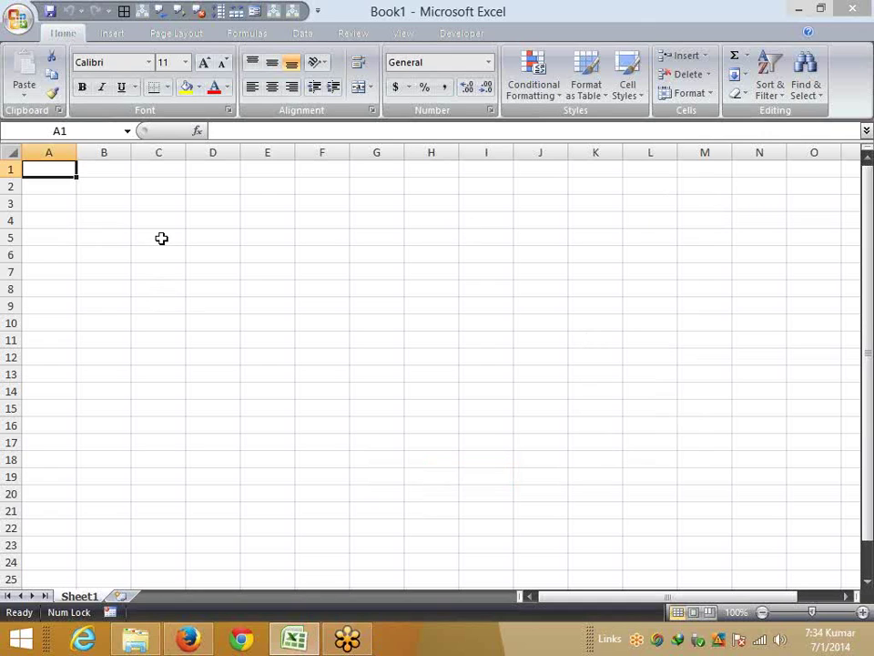
Open the help article on adding, changing or clearing conditional formats, look through it and close it
left_click(161, 239)
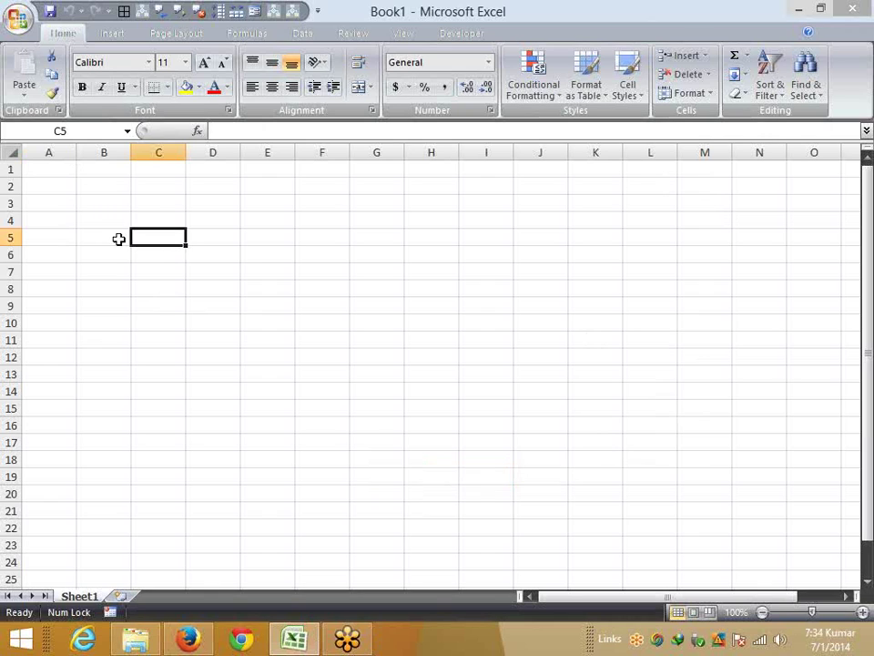
left_click(84, 206)
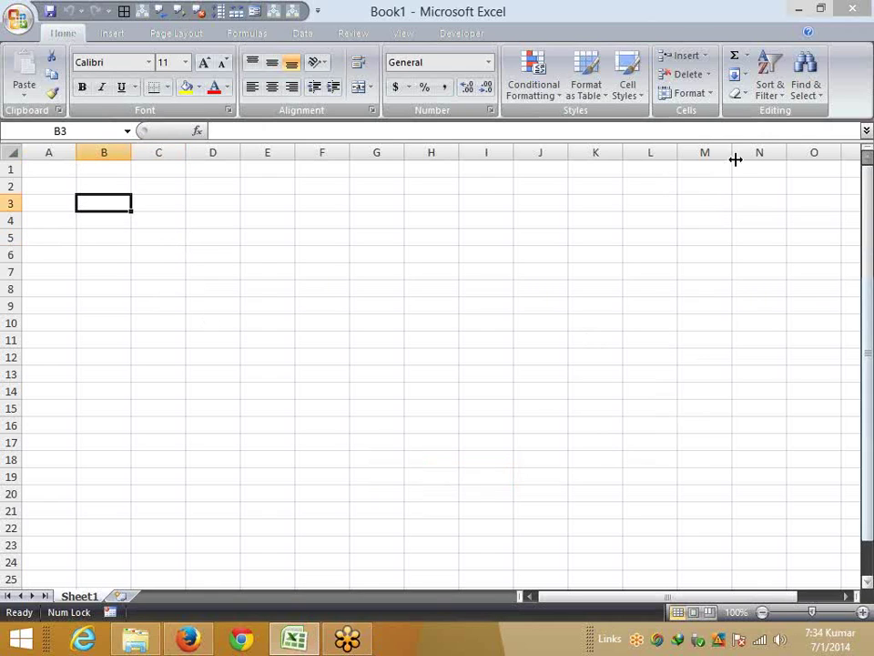
left_click(534, 99)
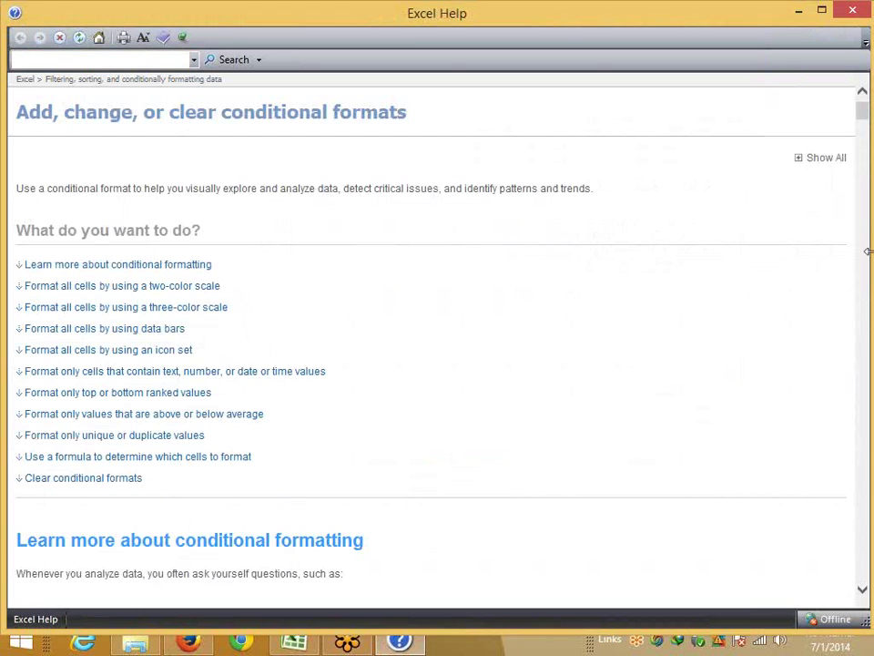
mouse_move(864, 111)
left_mouse_down()
mouse_move(859, 288)
mouse_move(866, 97)
left_mouse_up()
left_click(853, 10)
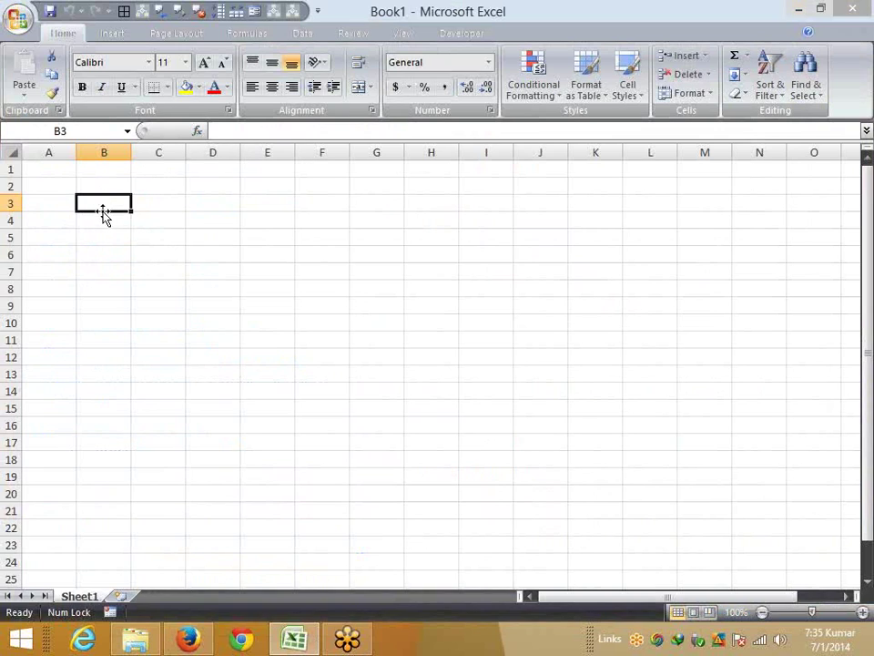
left_click(61, 173)
left_click(62, 194)
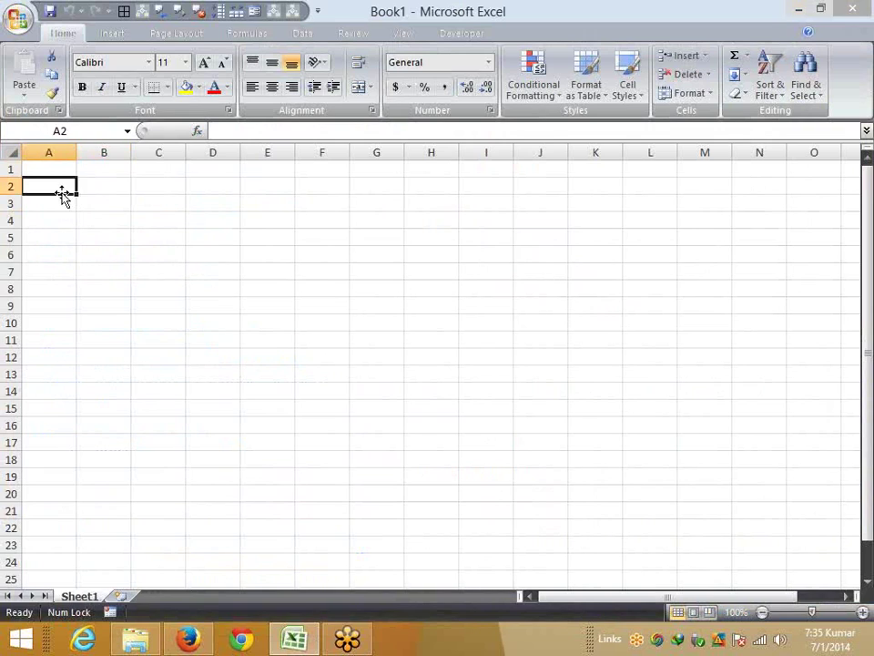
left_click(113, 219)
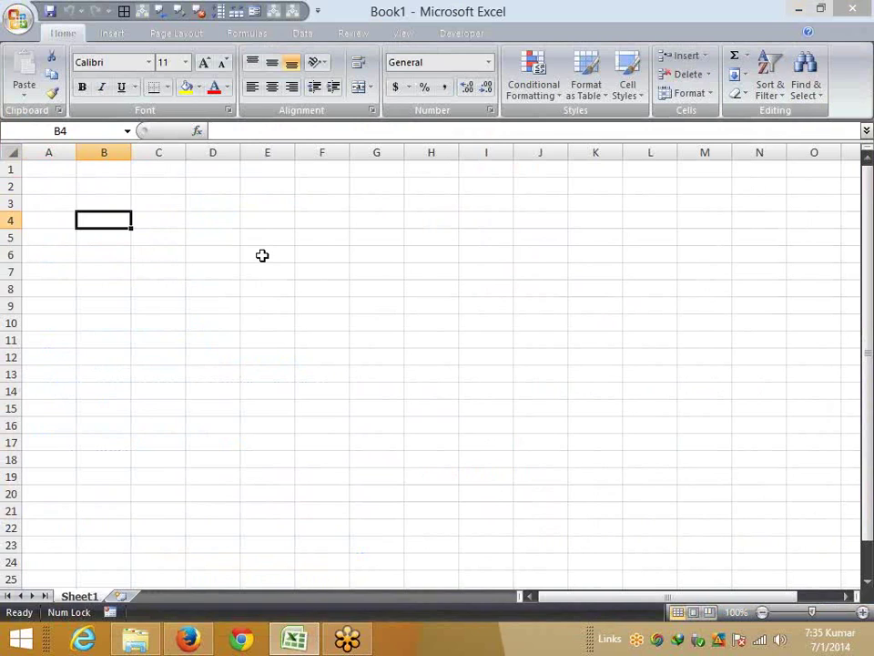
left_click(176, 186)
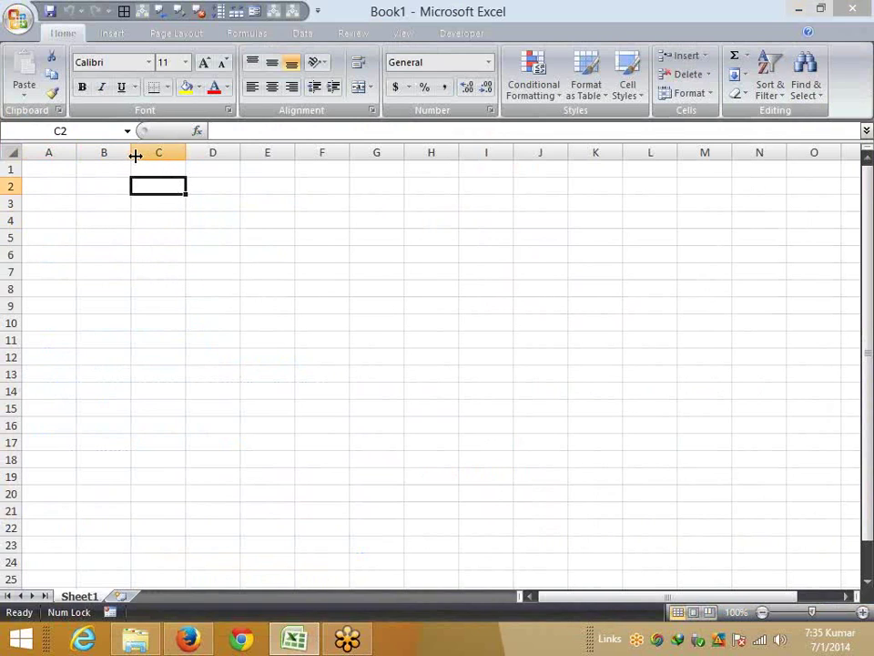
left_click_drag(132, 154, 132, 155)
Jump from cell A1 to the worksheet's last column and last row, returning to A1 each time
left_click(68, 166)
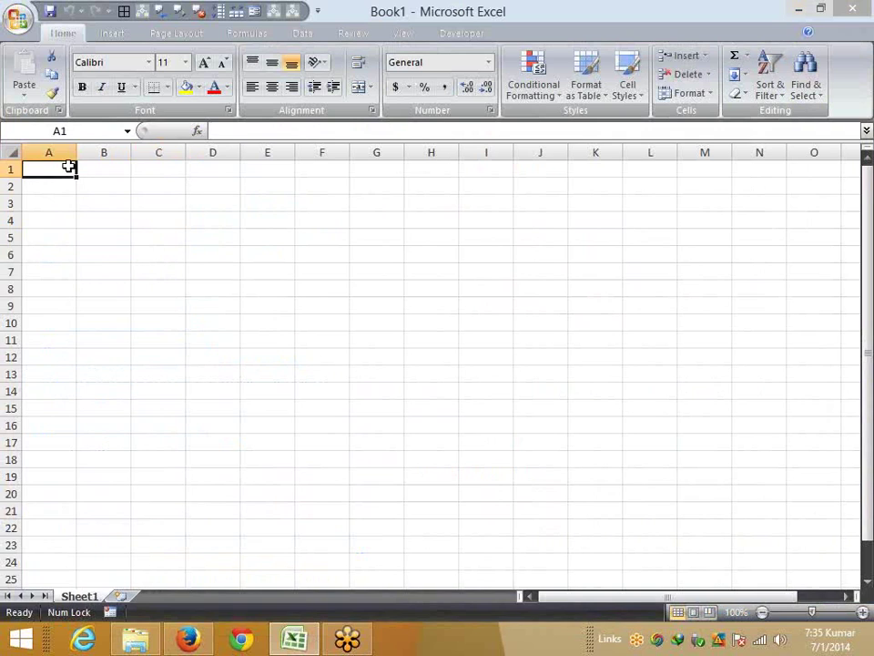
key("ctrl+Right")
key("ctrl+Left")
key("ctrl+Down")
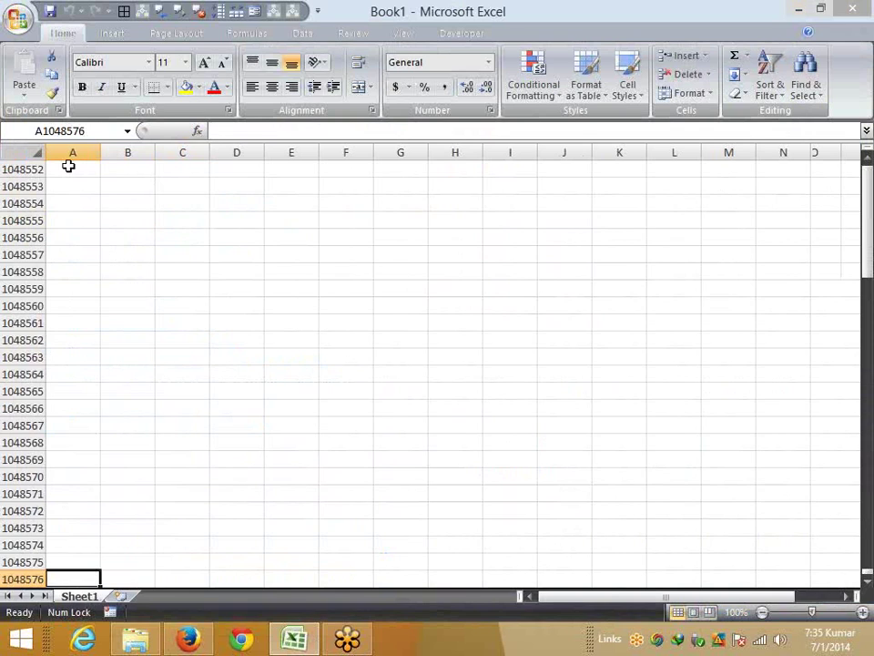
key("ctrl+Up")
type("das")
key("Escape")
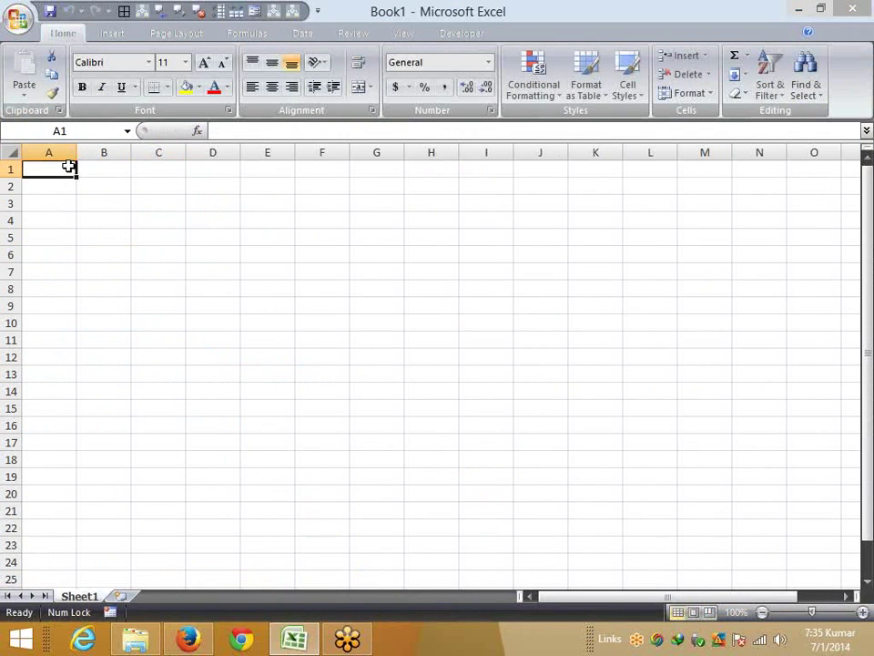
Widen column A slightly and look over the fill colours available for range C7:H14 without applying one
mouse_move(74, 152)
left_mouse_down()
mouse_move(122, 150)
mouse_move(91, 151)
left_mouse_up()
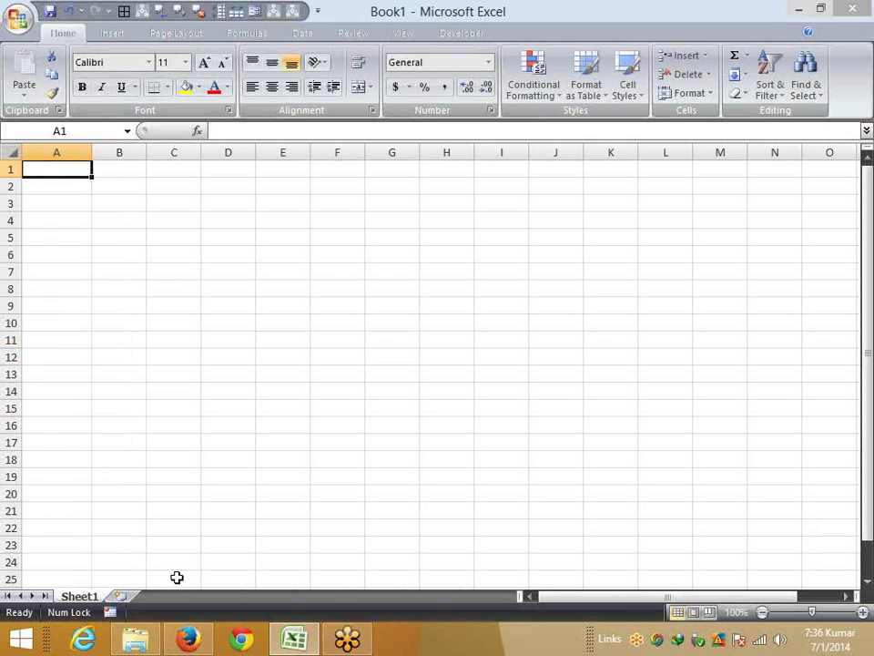
left_click_drag(173, 271, 446, 391)
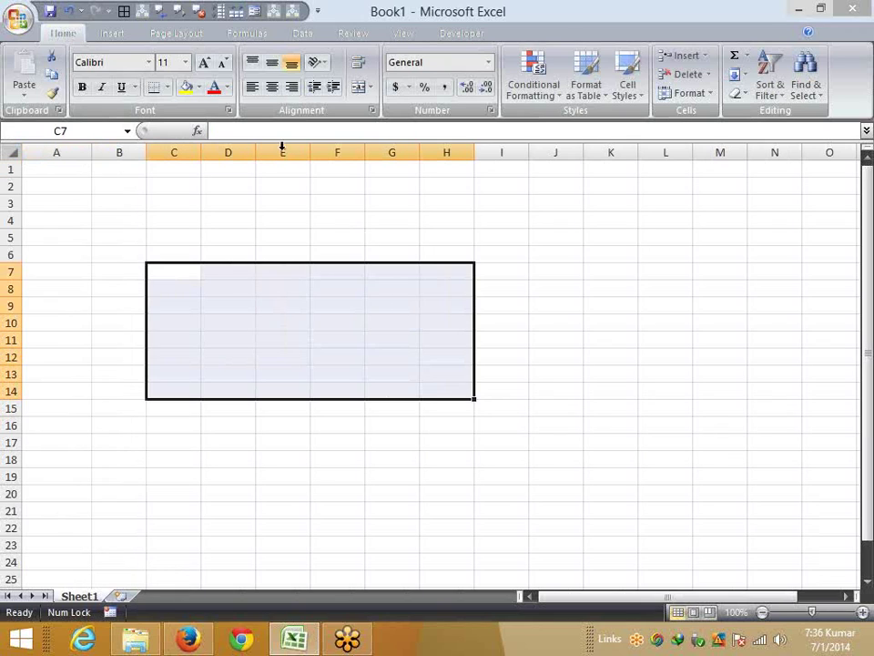
left_click(200, 88)
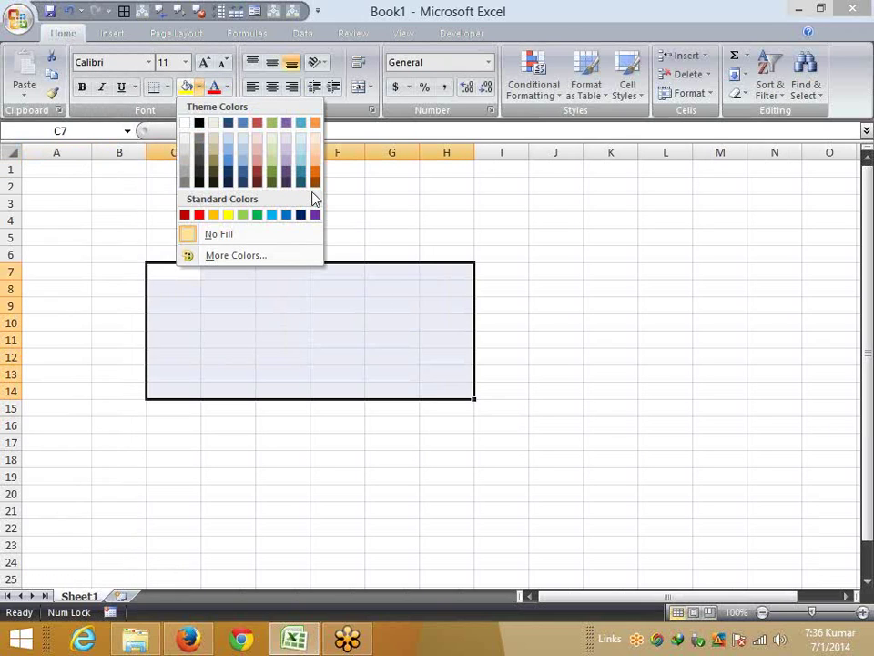
left_click(24, 250)
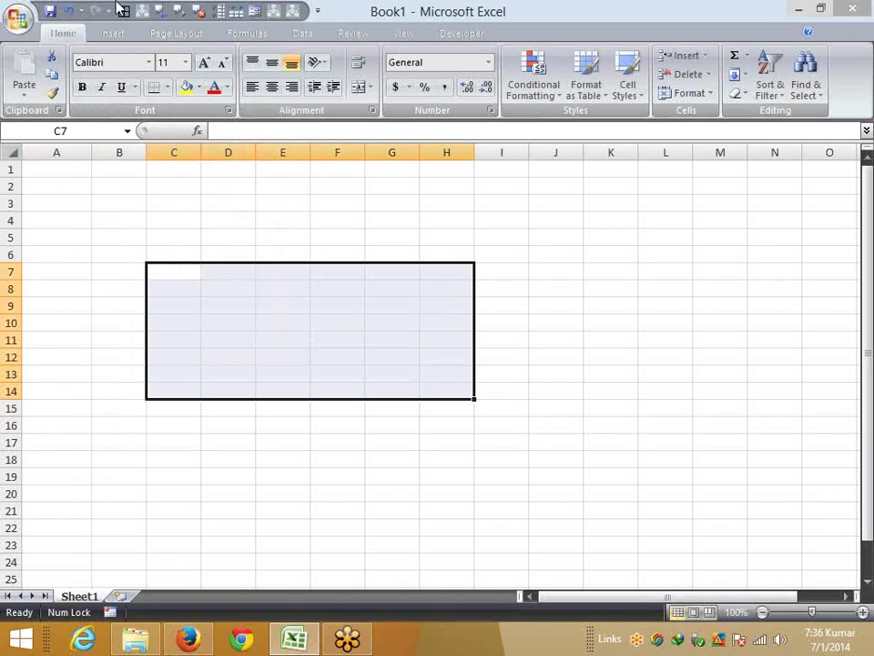
left_click(127, 133)
left_click(168, 182)
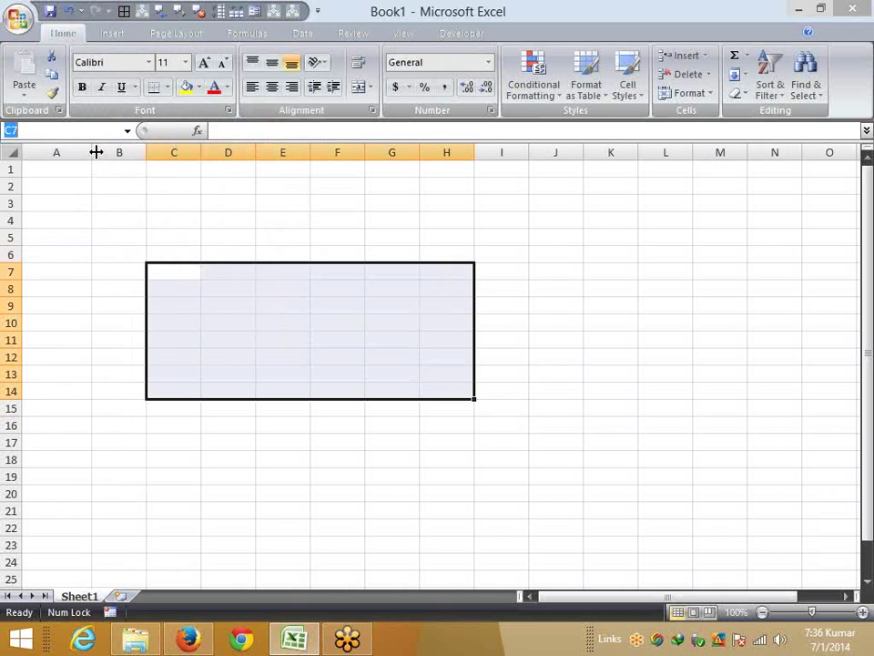
Resize column A to slightly wider than the other columns, leaving cell A1 empty
left_click_drag(92, 152, 80, 192)
left_click(51, 166)
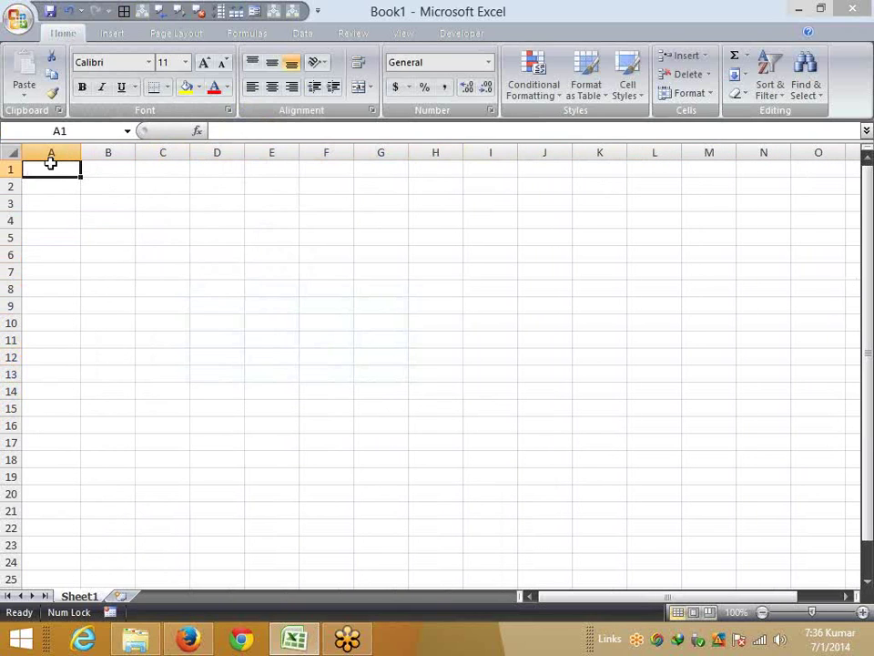
type("xx")
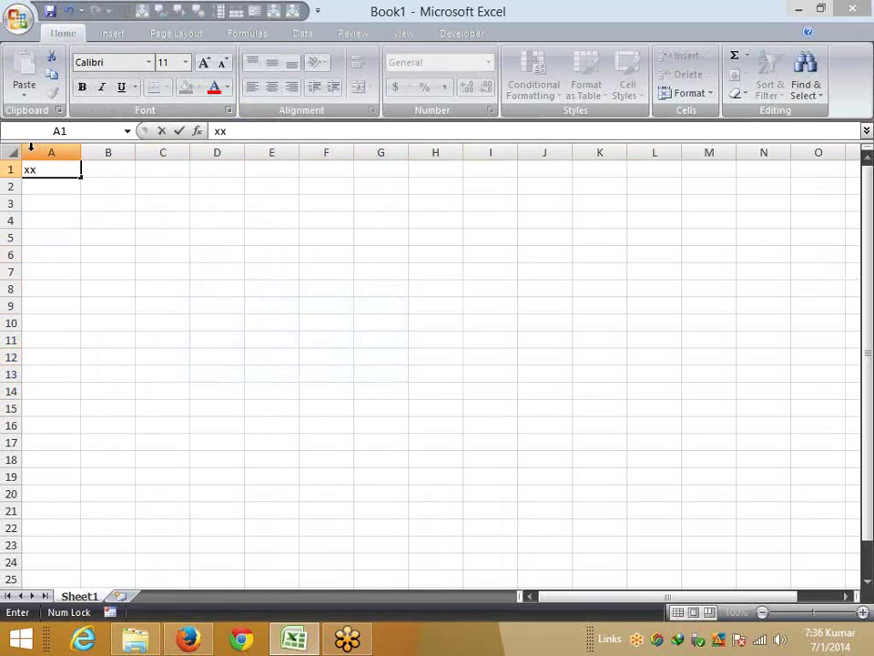
key("Escape")
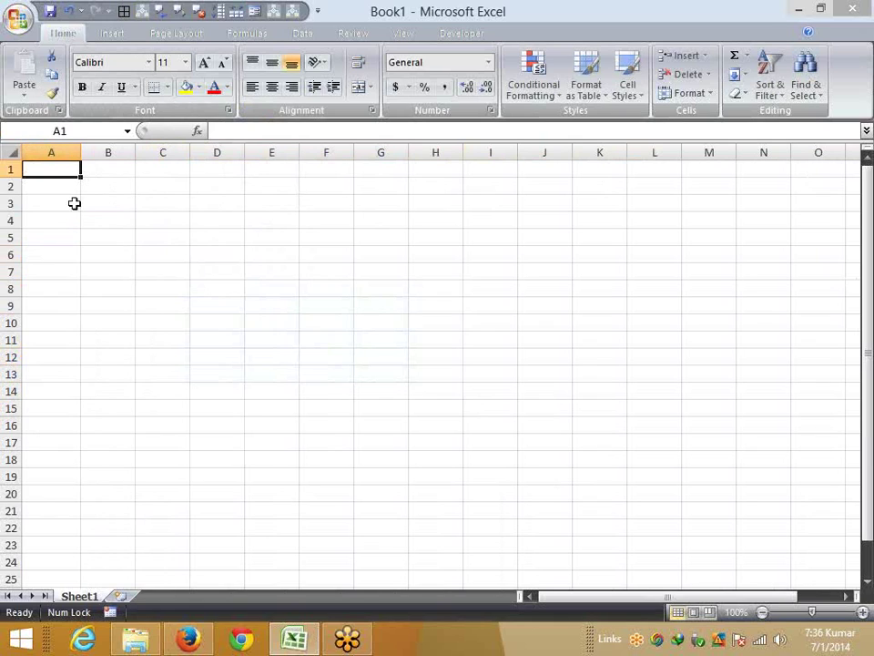
left_click_drag(80, 151, 87, 175)
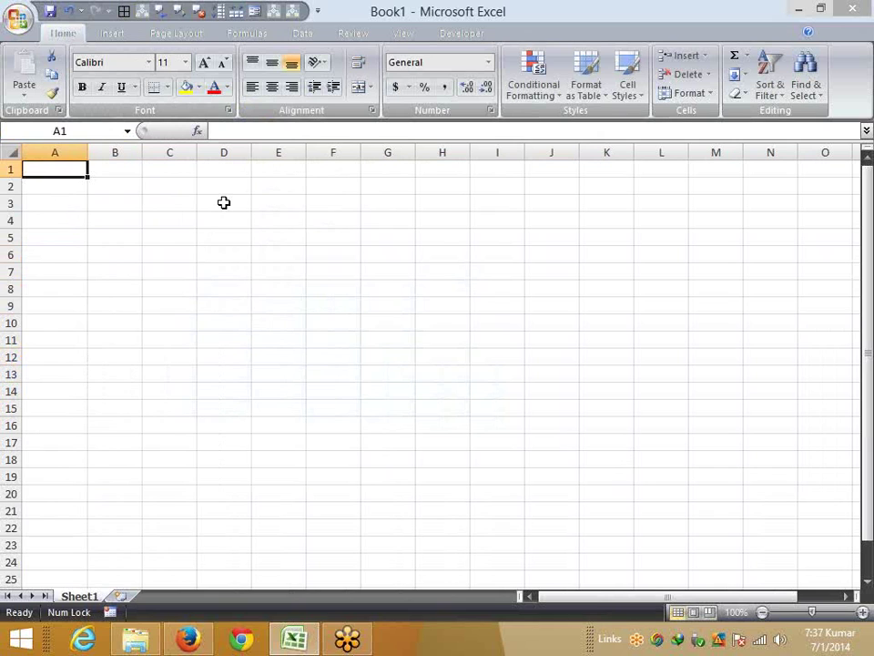
Search Excel Help for "limits" and open the worksheet and workbook section of the Excel specifications and limits article
key("F1")
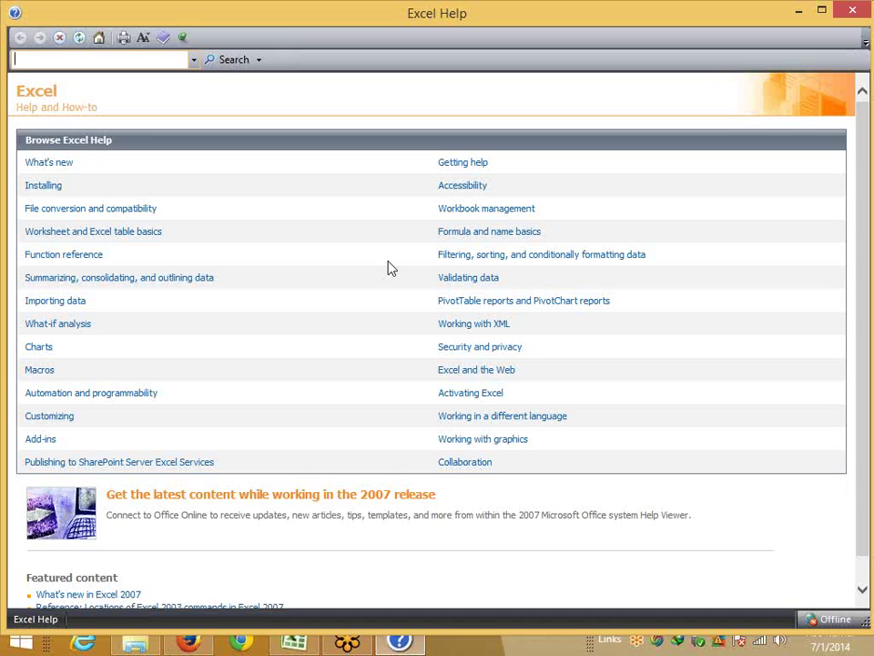
type("limits")
key("Return")
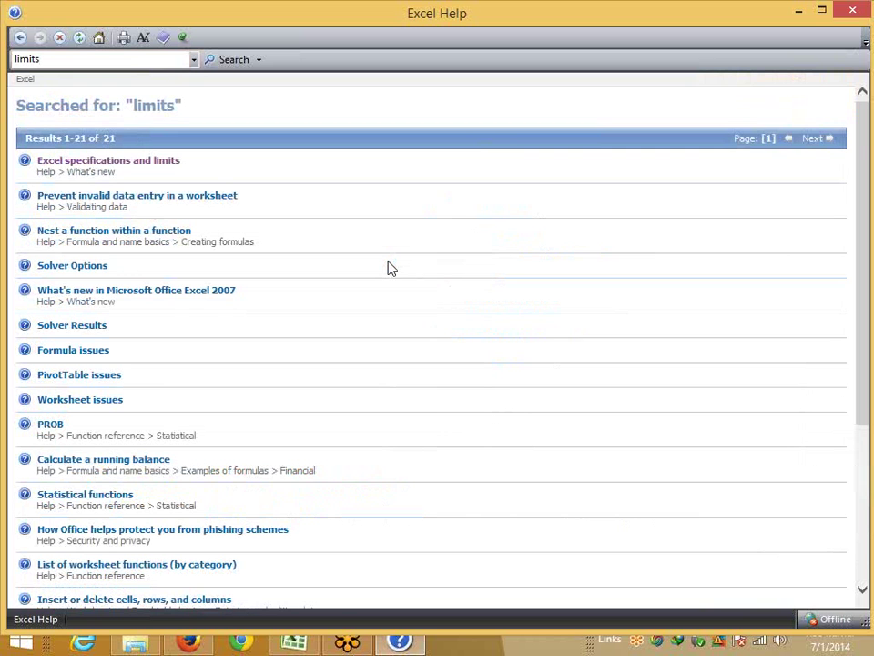
left_click(107, 172)
scroll(288, 303, "down", 3)
scroll(288, 303, "down", 2)
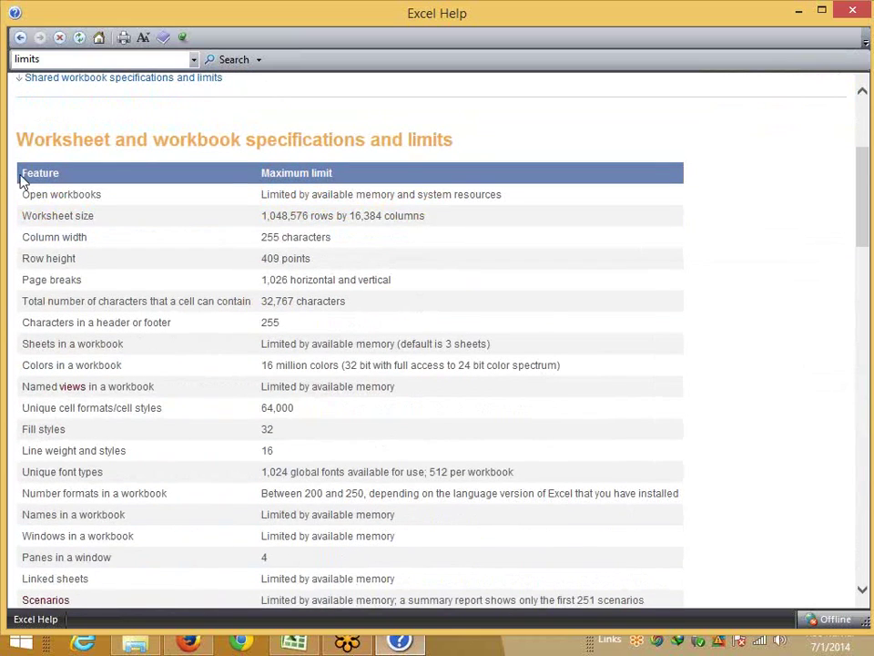
Examine the article's feature limits through the PivotTable section, highlighting the open workbooks limit and the sheets in a workbook entry
left_click_drag(19, 175, 61, 175)
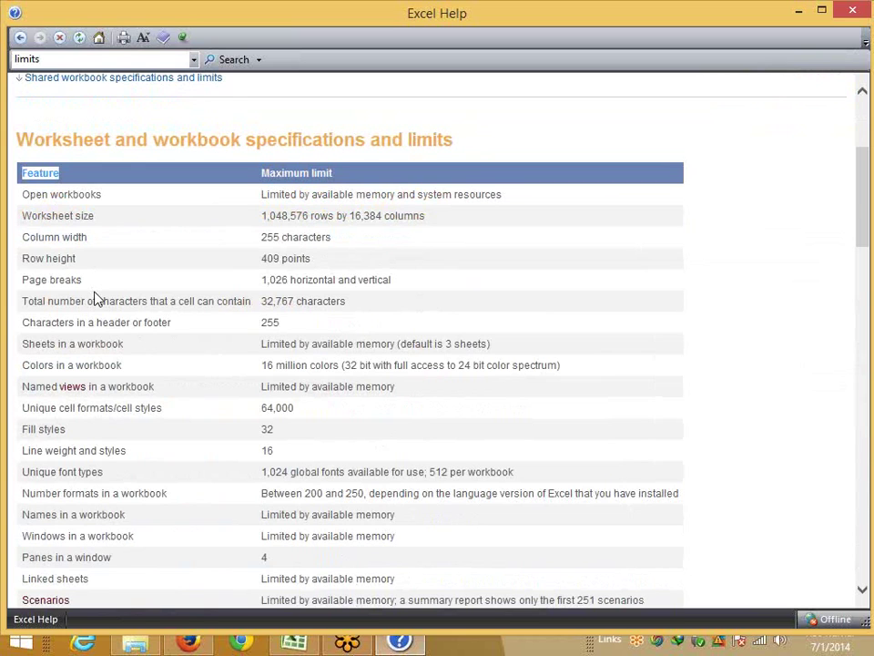
scroll(656, 435, "down", 10)
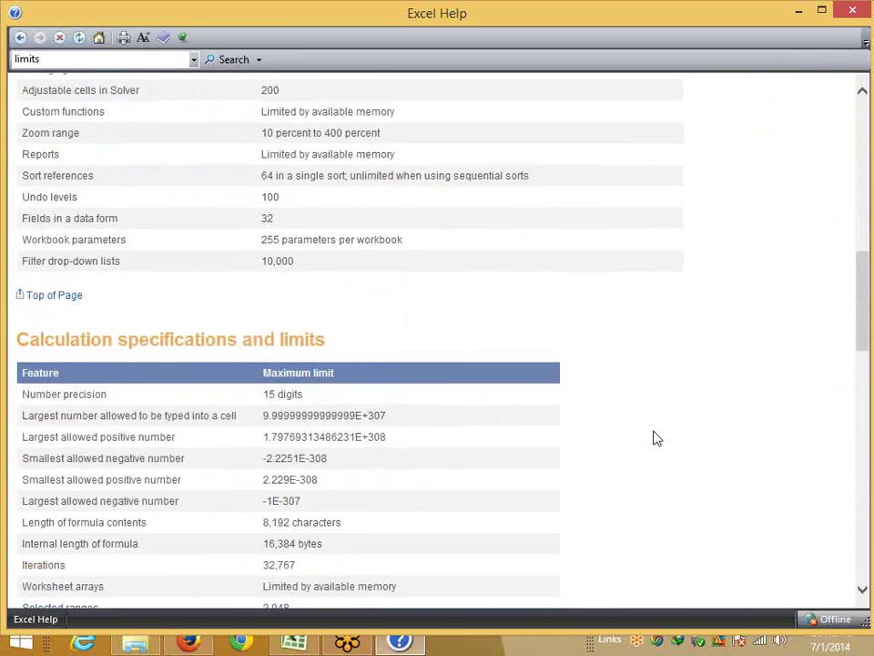
scroll(656, 437, "down", 15)
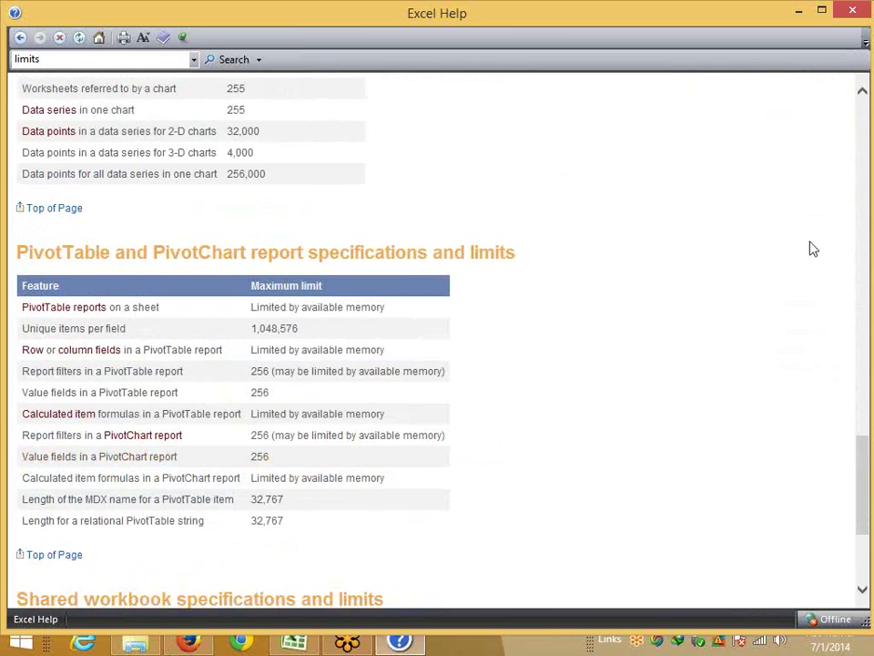
scroll(591, 425, "up", 20)
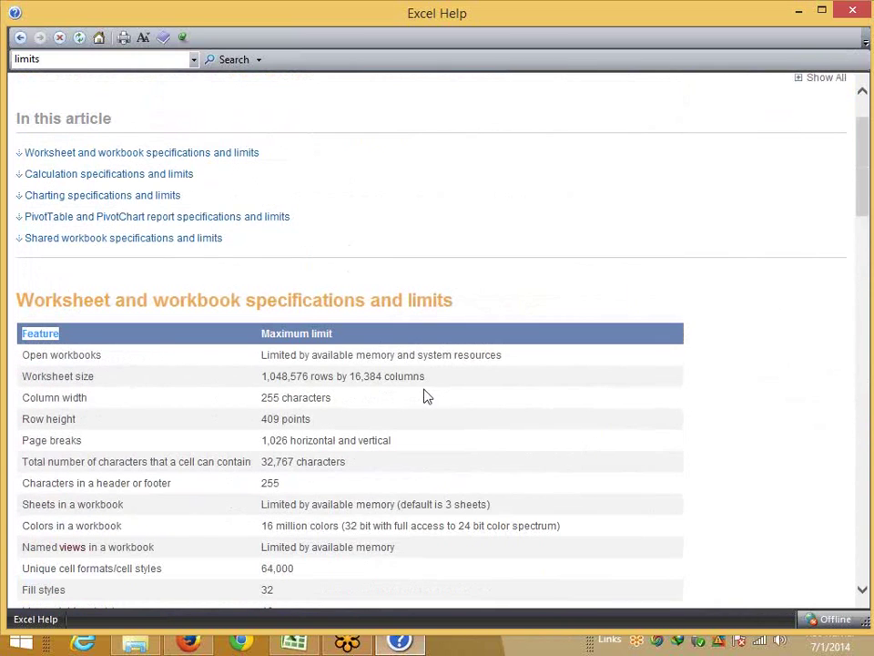
left_click_drag(262, 354, 507, 353)
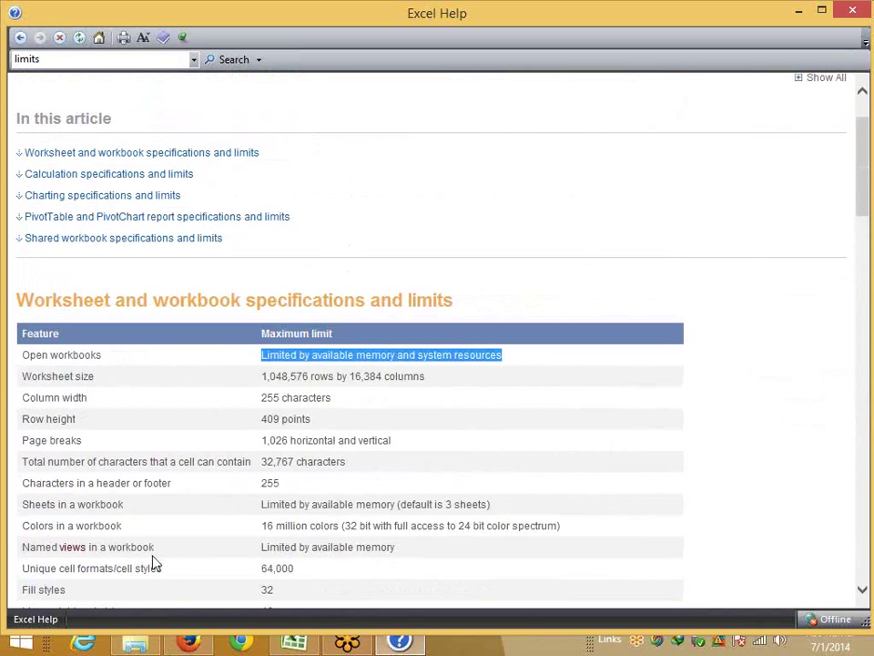
left_click_drag(25, 504, 129, 511)
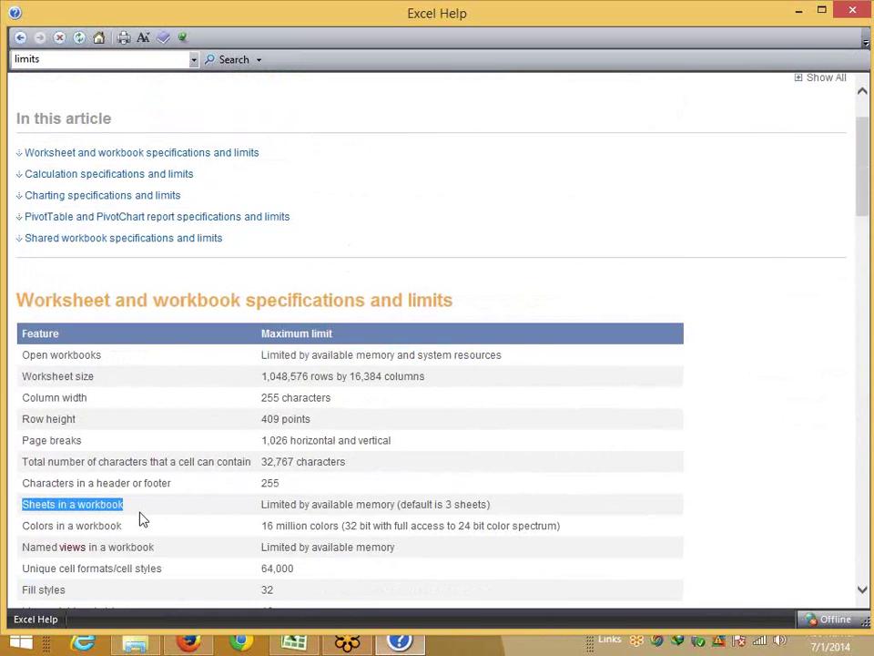
left_click_drag(242, 511, 470, 511)
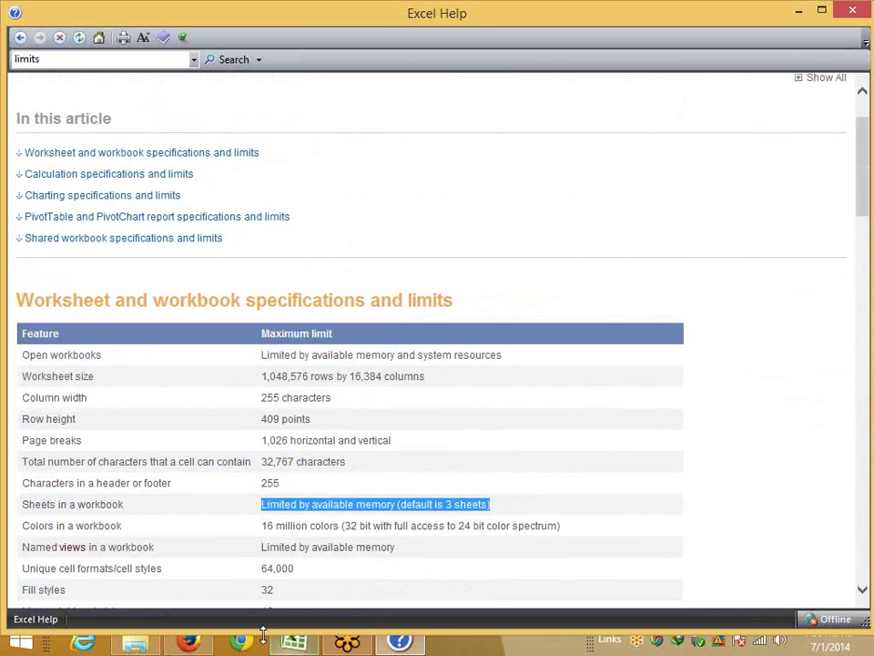
Minimise the help window to show the workbook, bring the limits article back and close it
left_click(301, 642)
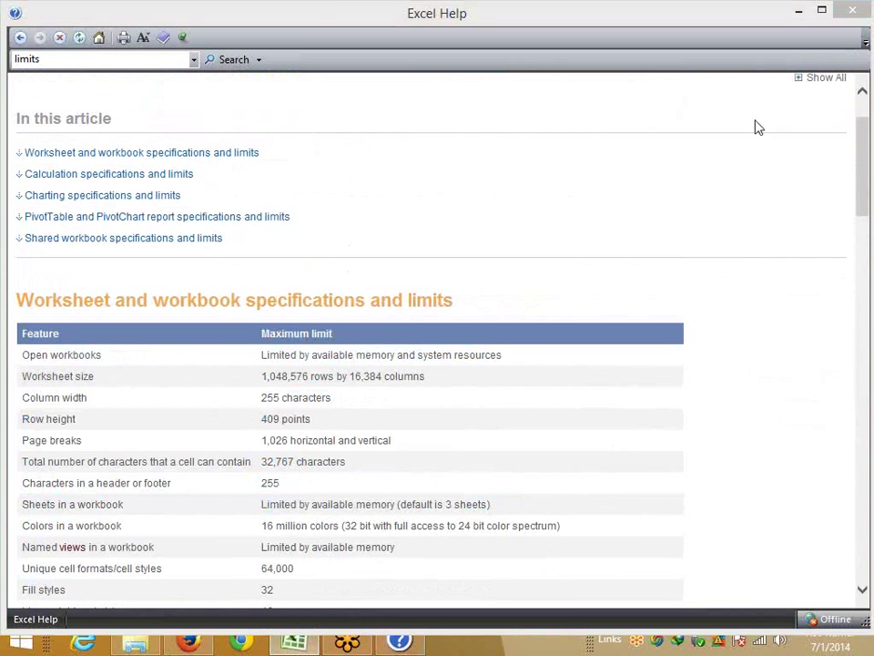
left_click(800, 10)
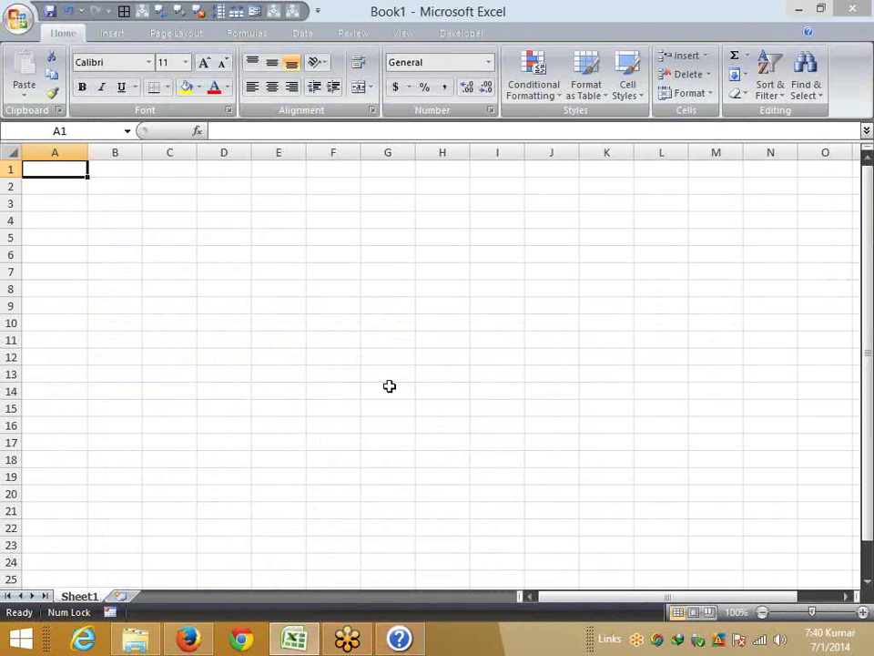
left_click(399, 638)
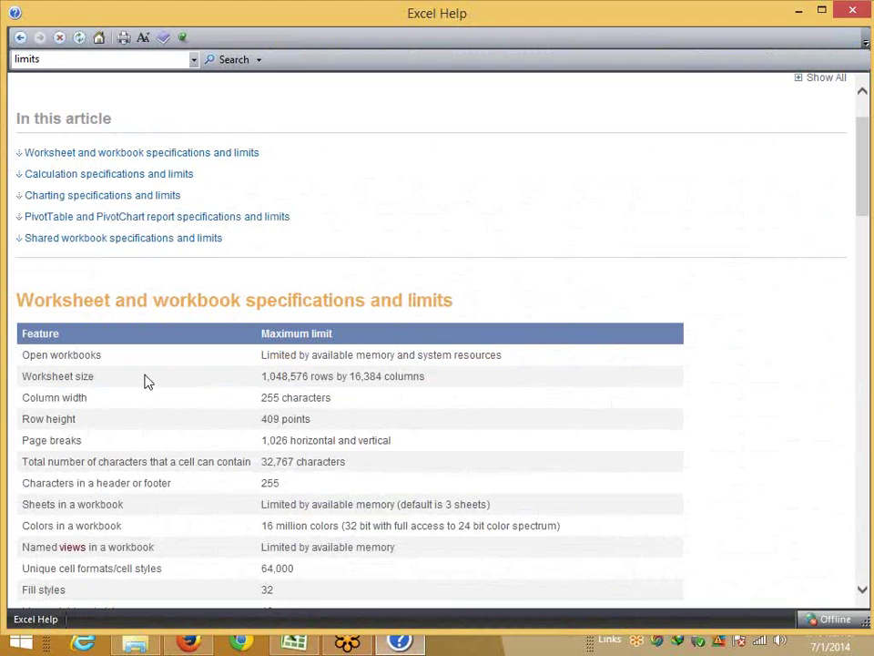
left_click(853, 10)
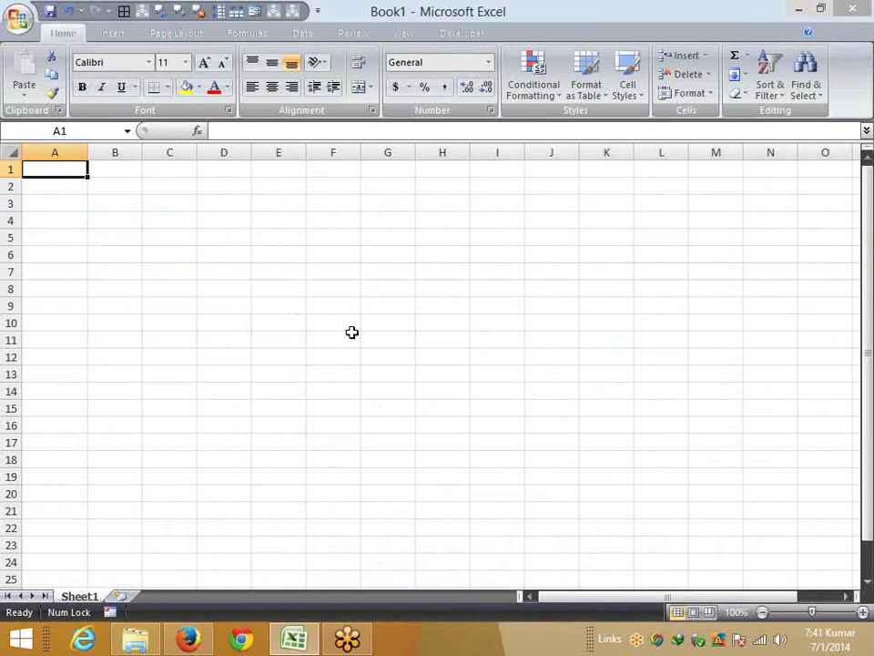
Select the range B2:E7 and copy it twice, cancelling the copy mode each time
left_click_drag(133, 183, 299, 274)
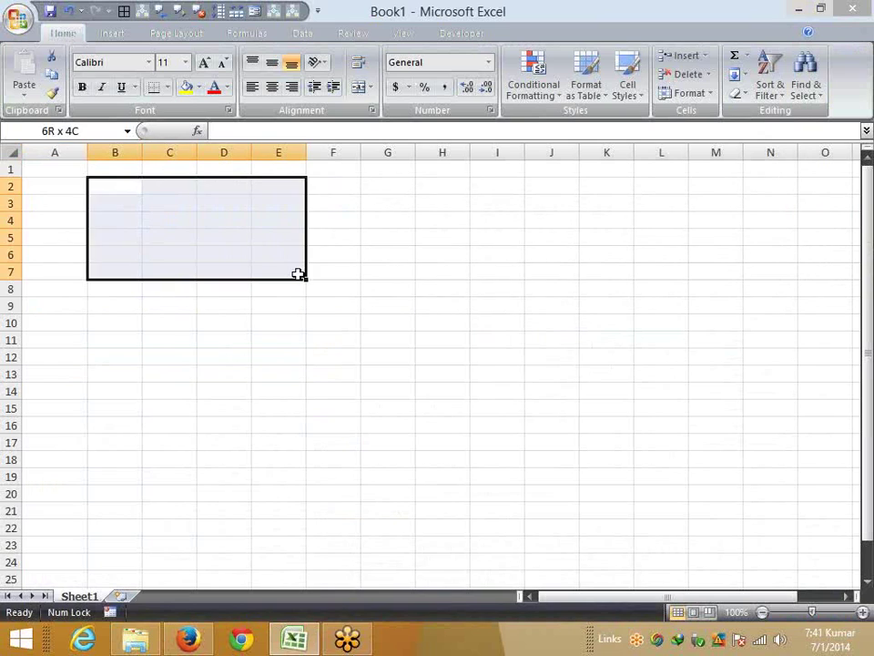
left_click(53, 76)
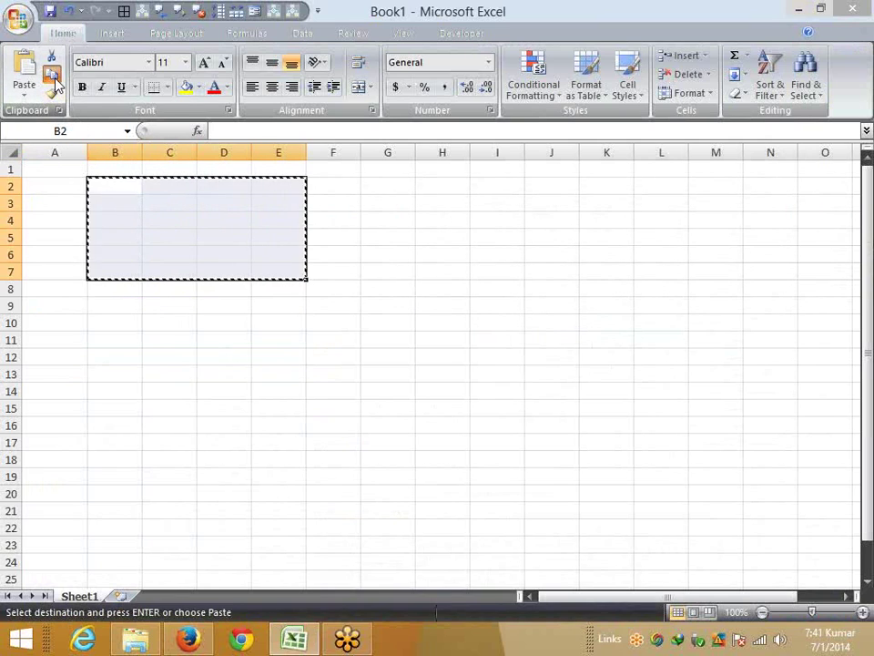
key("Escape")
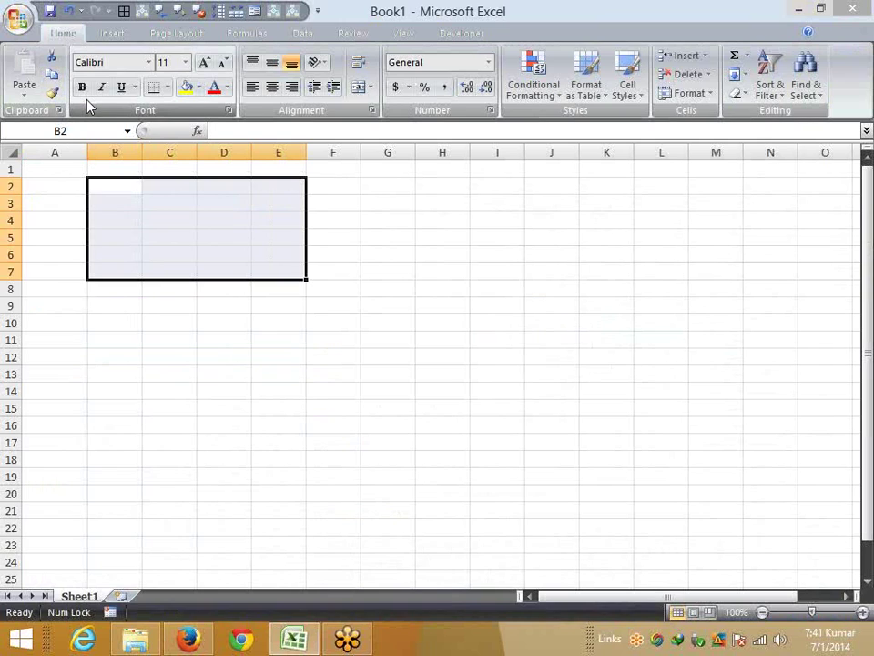
key("ctrl+c")
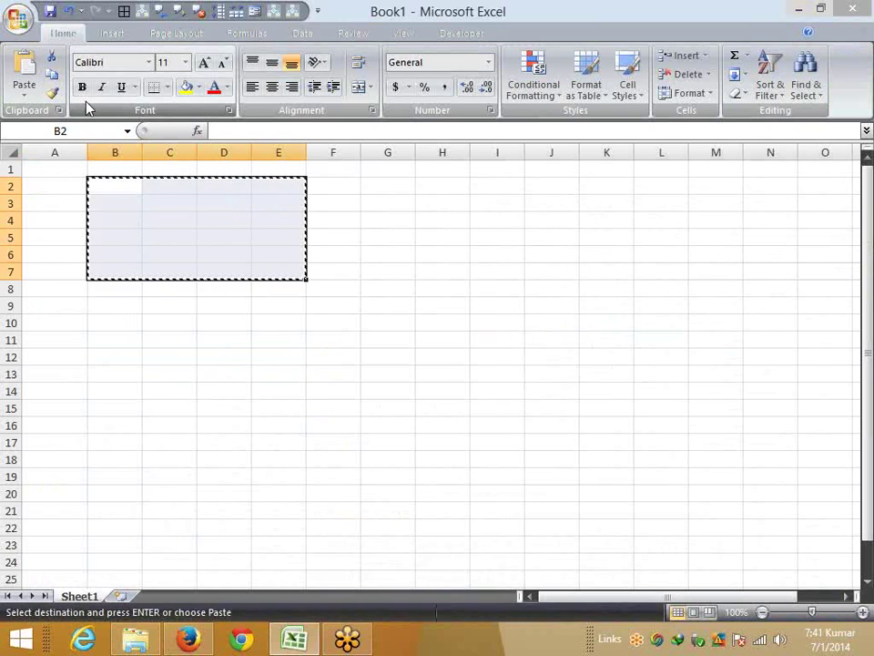
key("Escape")
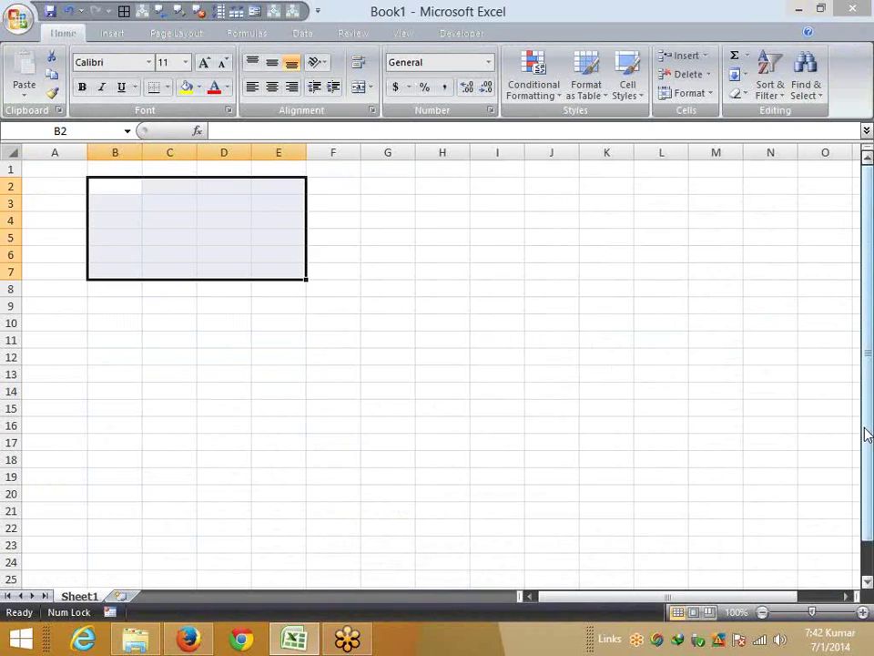
Copy the selected B2:E7 range again, cancel the copy mode and dismiss the Sort & Filter options without applying one
mouse_move(849, 635)
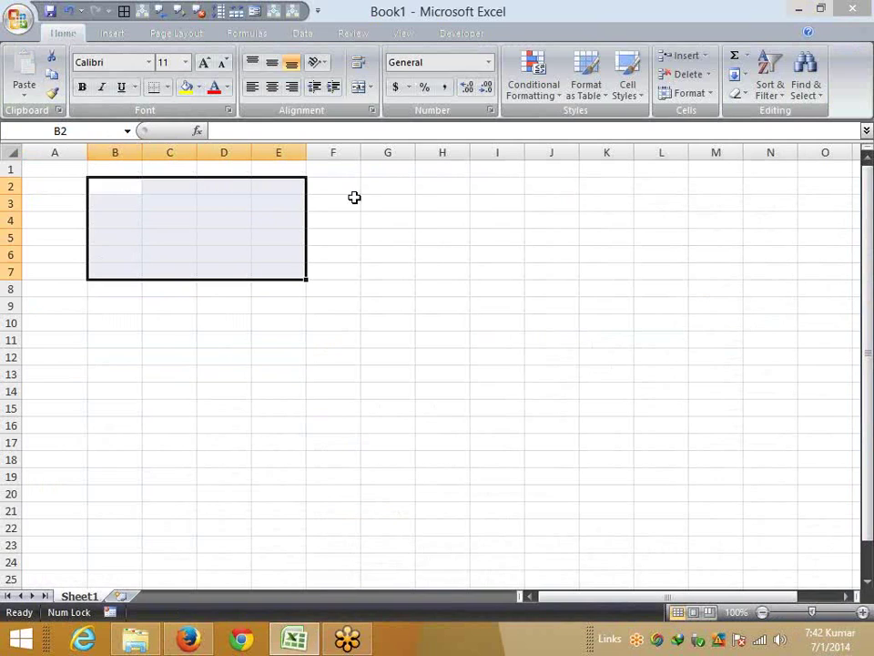
left_click(52, 74)
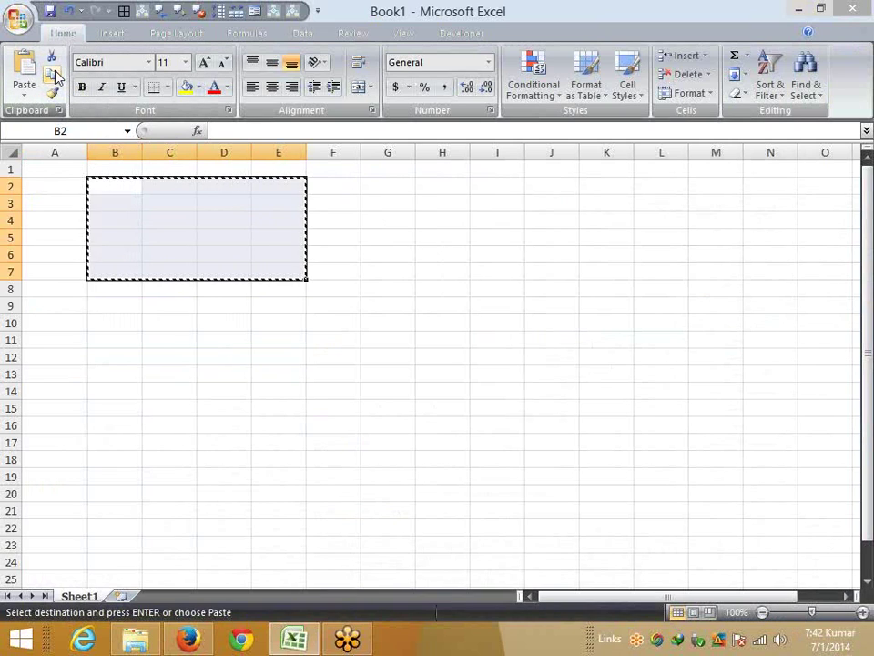
key("Escape")
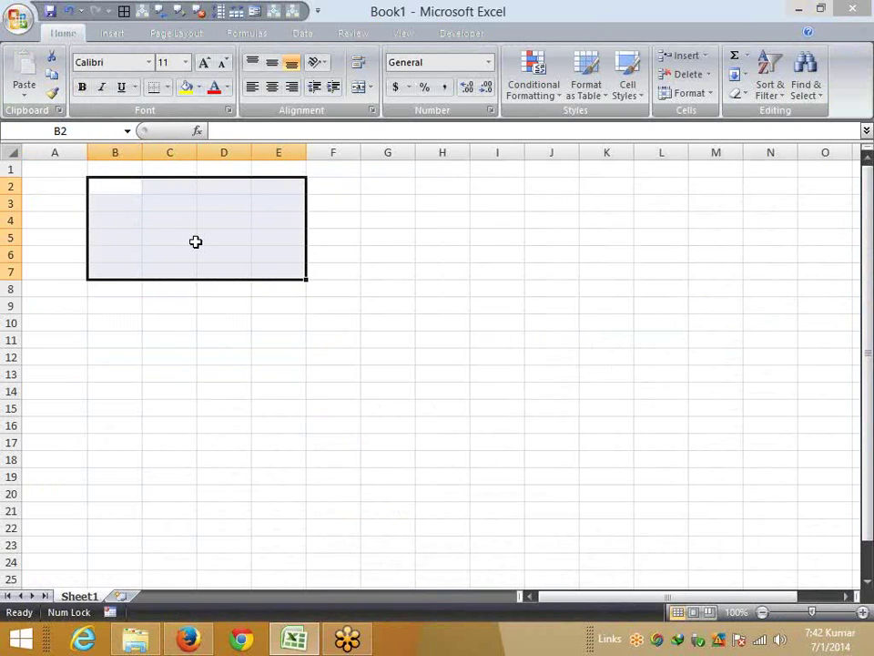
key("ctrl+c")
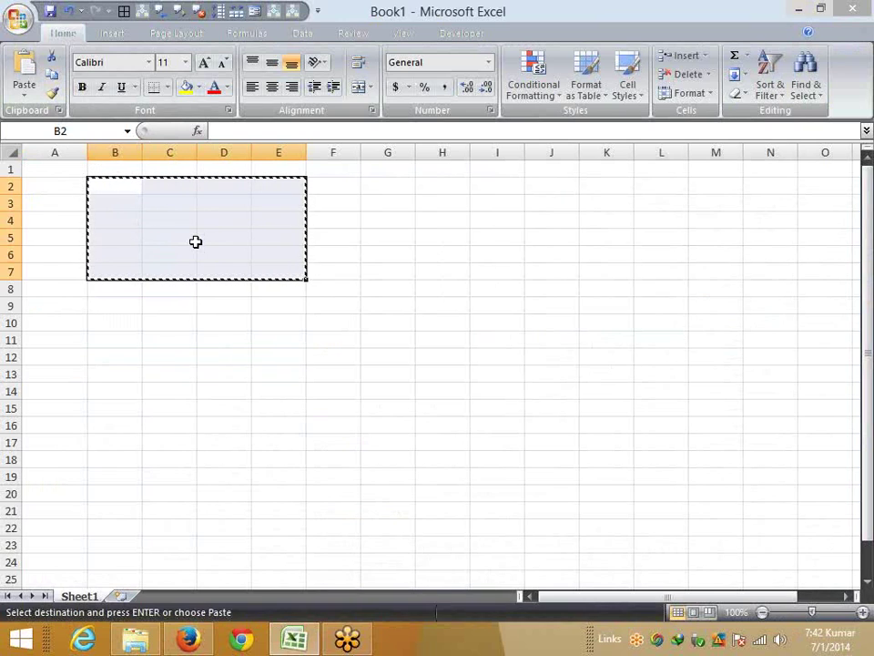
key("Escape")
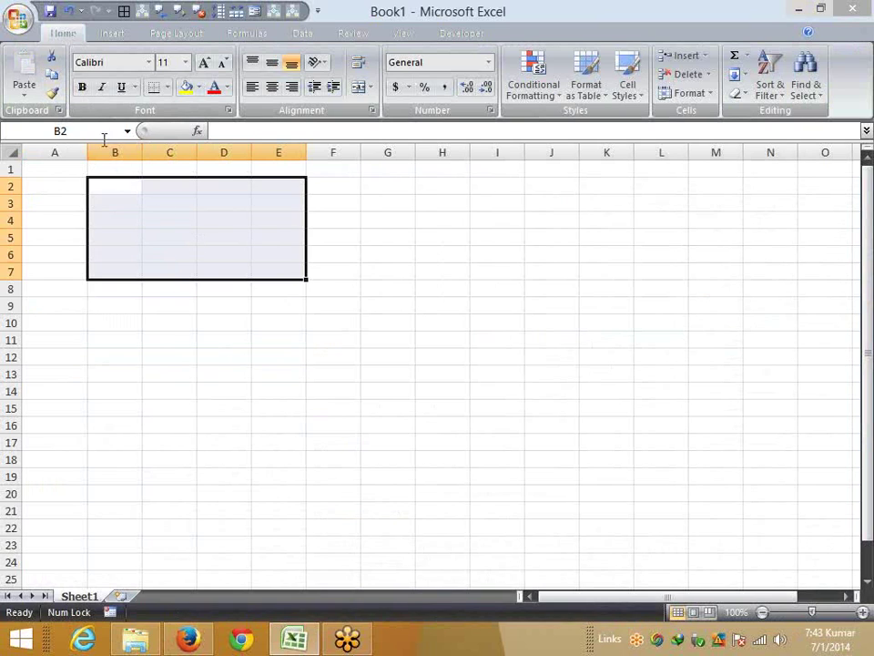
left_click(55, 75)
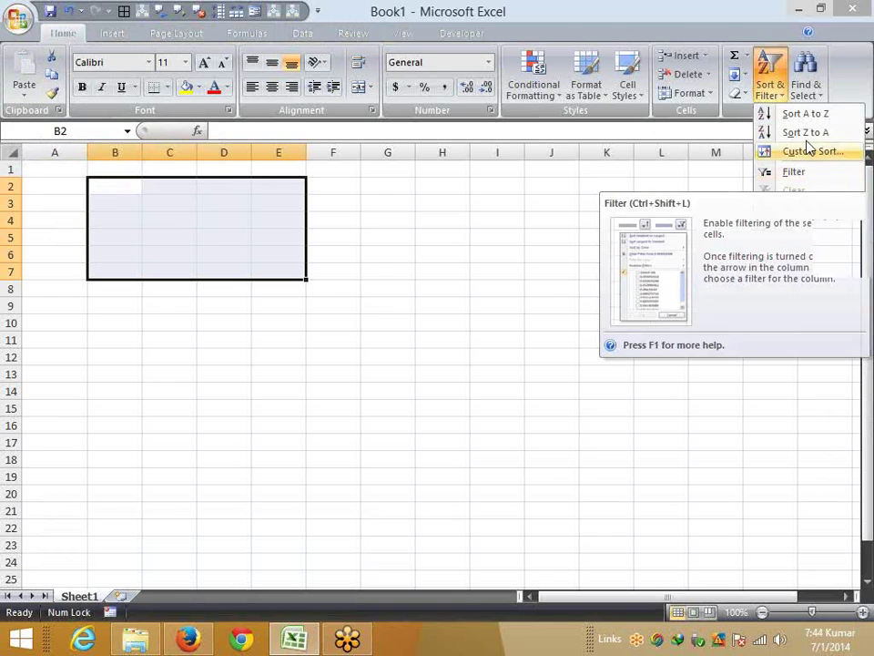
left_click(221, 357)
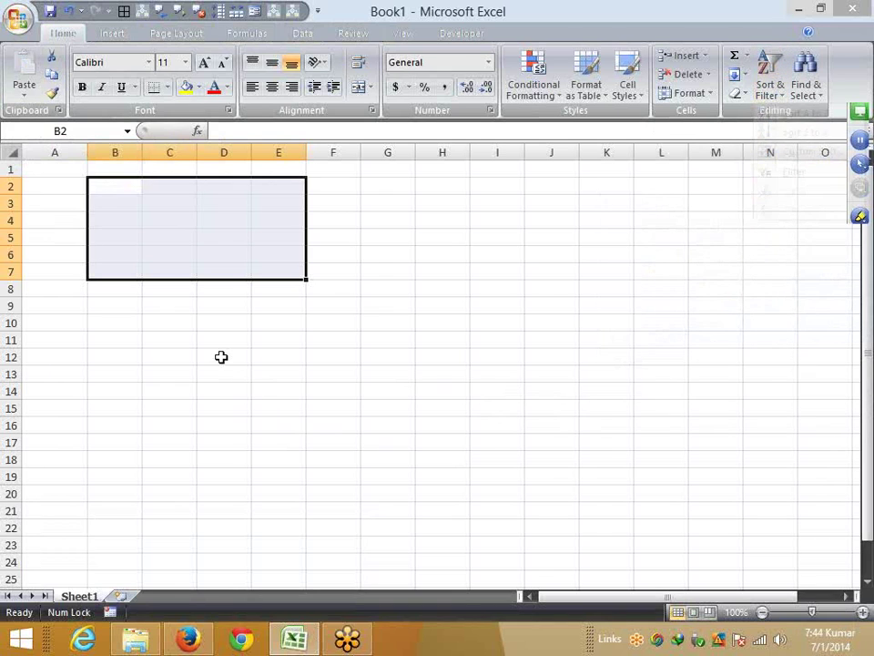
Search Excel Help for "shortcuts" and open the "Excel shortcut and function keys" article
key("F1")
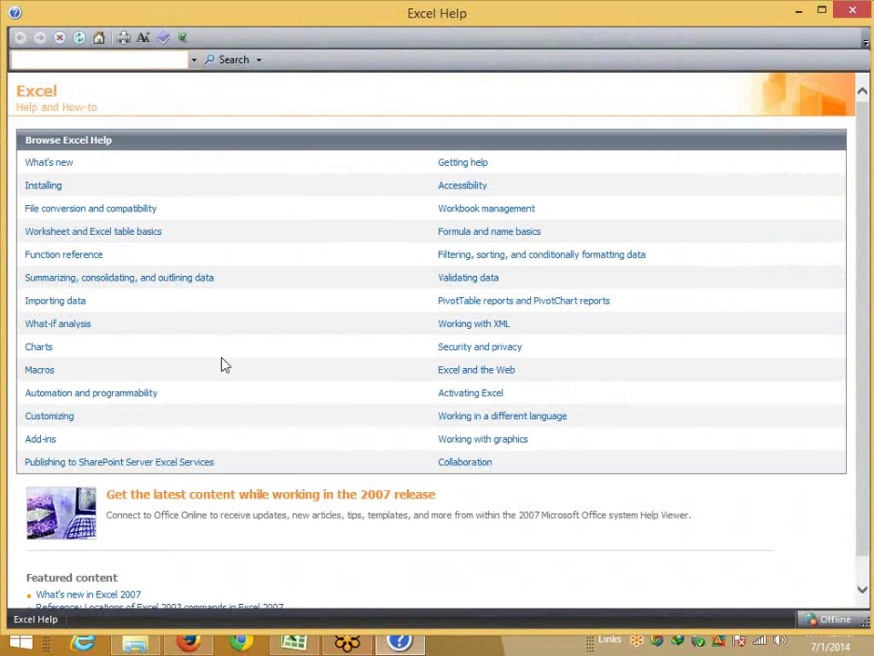
type("shortcuts")
key("Return")
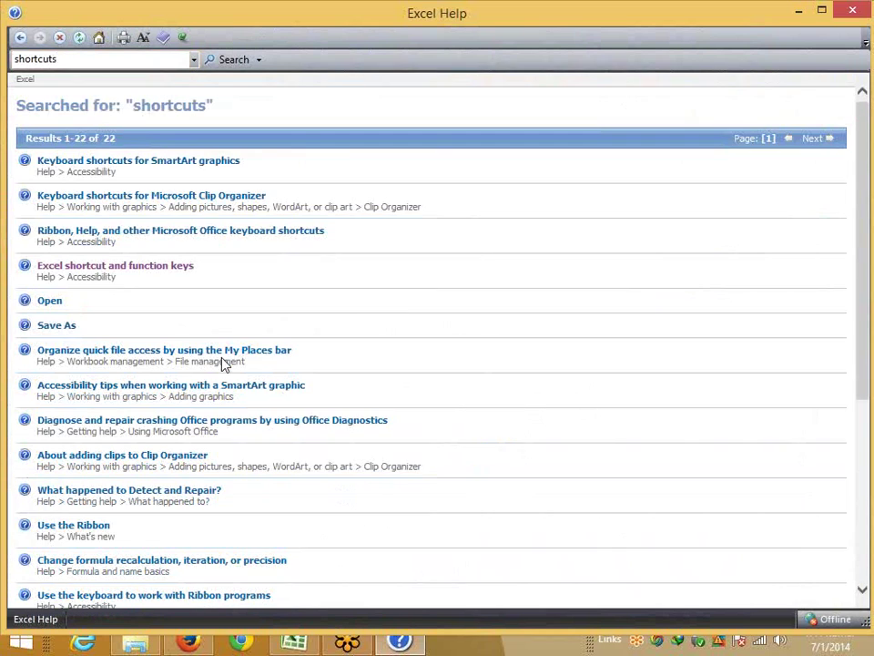
left_click(116, 267)
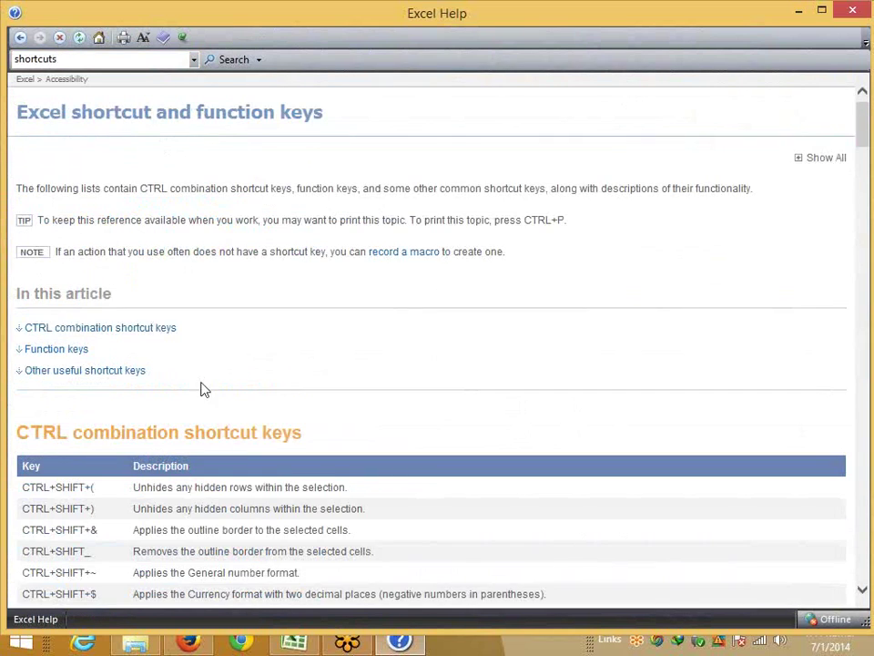
View the article's CTRL combination shortcut keys table and close the help window
scroll(204, 390, "down", 3)
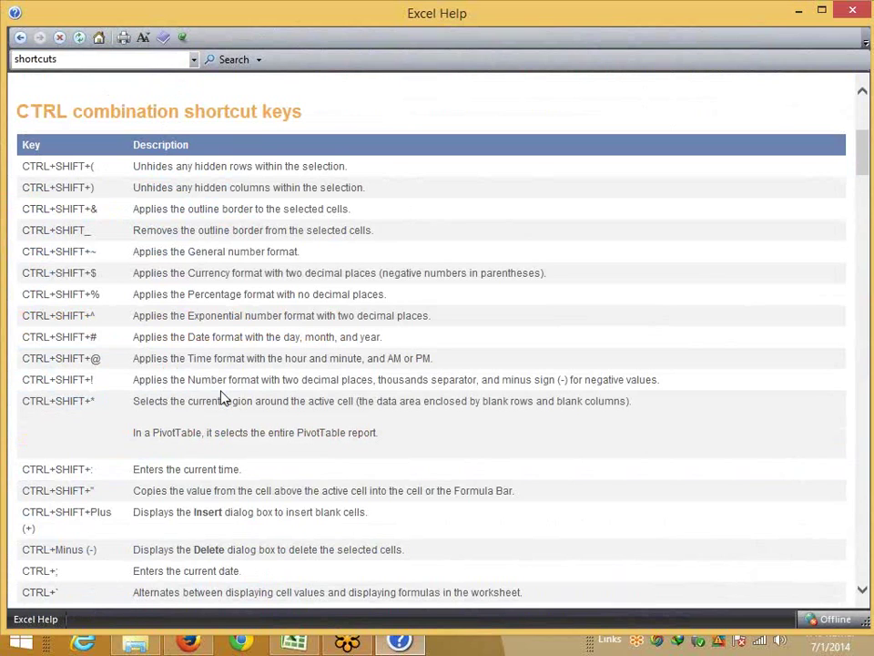
left_click(857, 10)
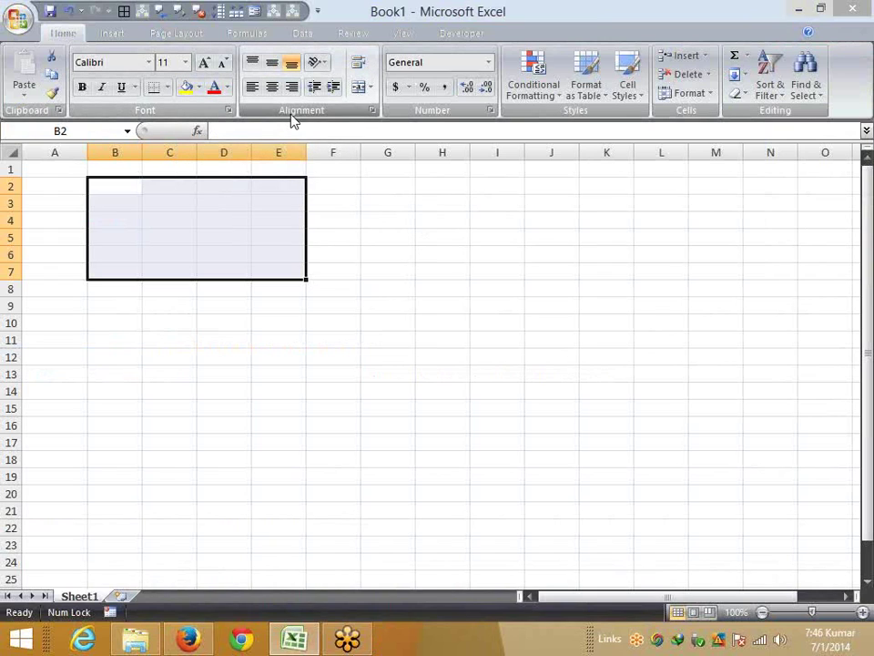
left_click(859, 11)
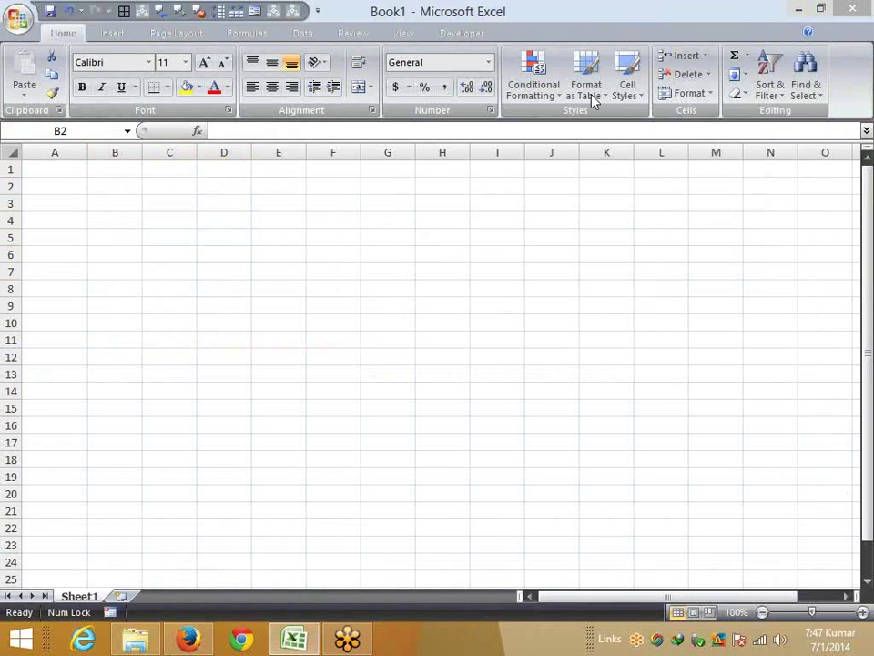
Extend the selection from cell B2 to cover the range B2:E7
key("shift+Right")
key("shift+Right")
key("shift+Right")
key("shift+Down")
key("shift+Down")
key("shift+Down")
key("shift+Down")
key("shift+Down")
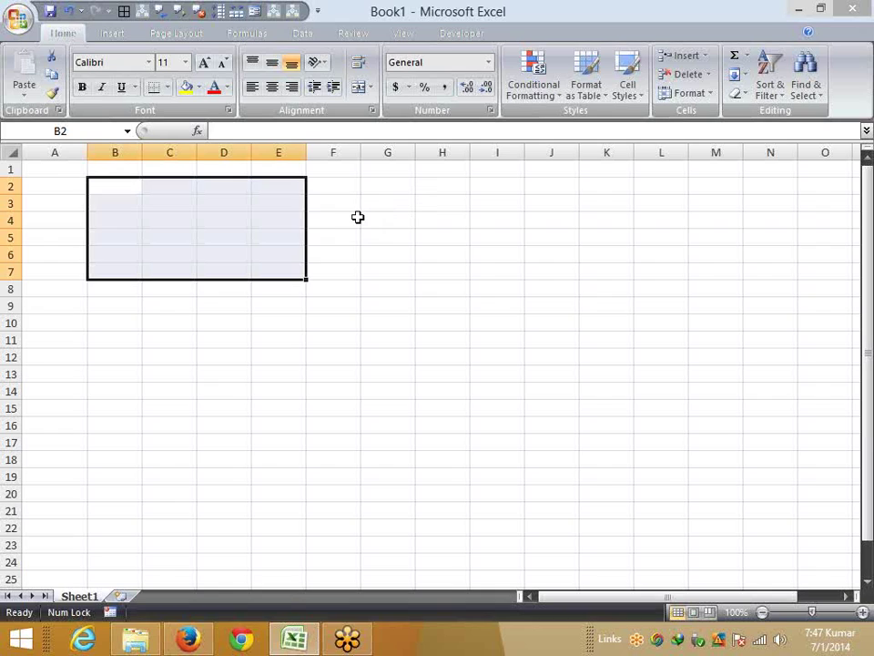
Select cell G5 and move the active cell across row 5 to H5 and back to F5
left_click(395, 242)
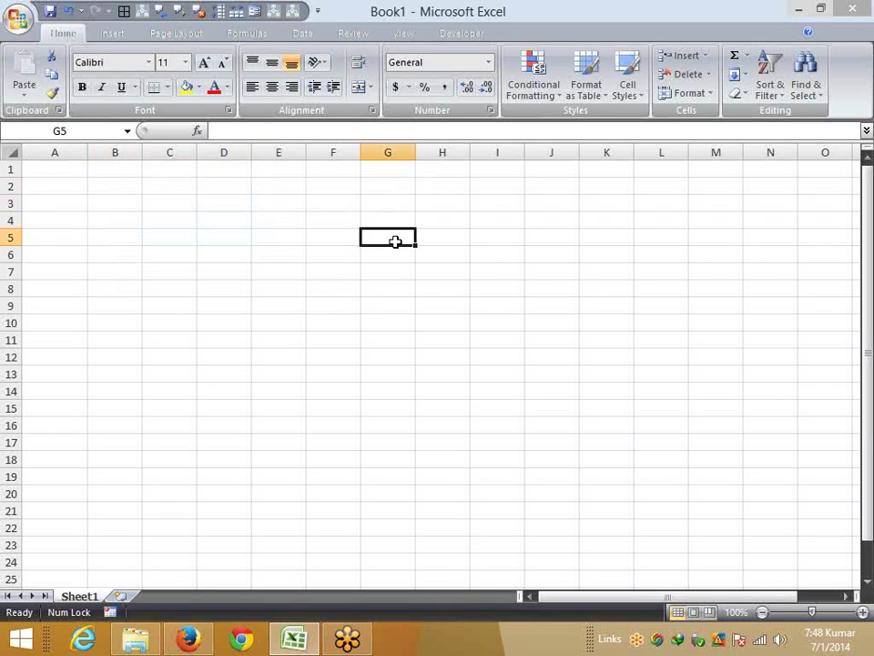
key("Right")
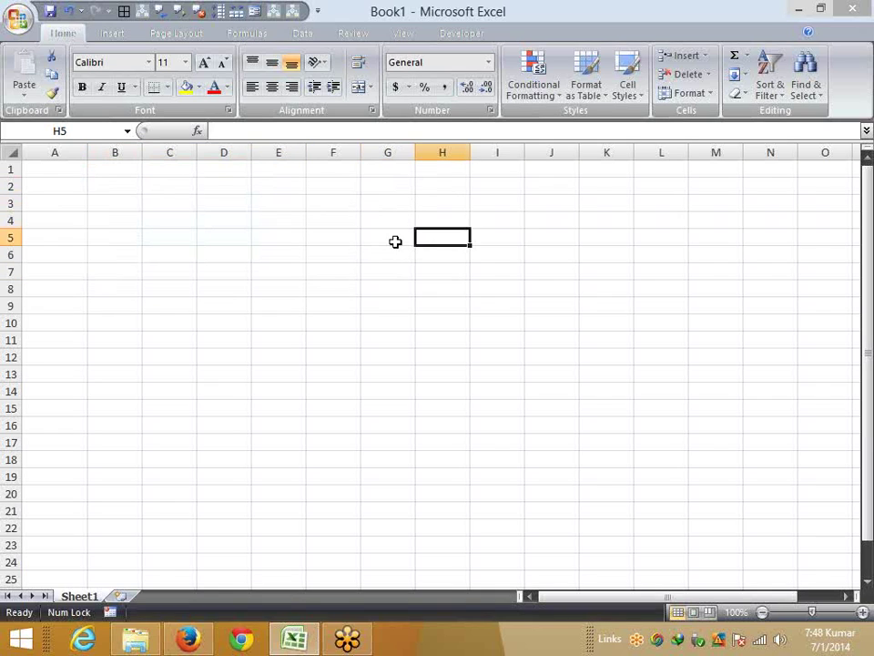
key("Left")
key("Left")
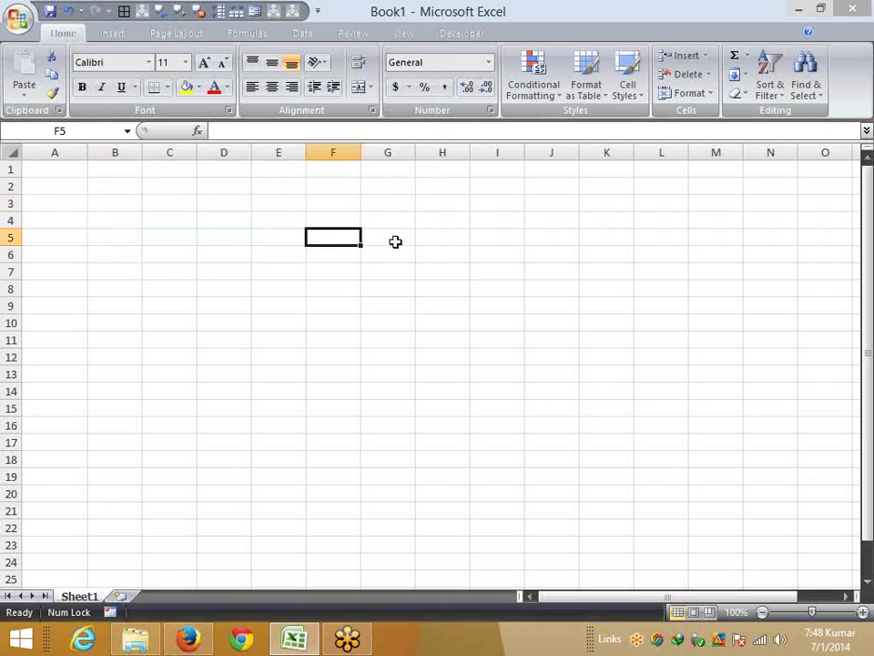
Apply All Borders to the range D3:H10
key("alt")
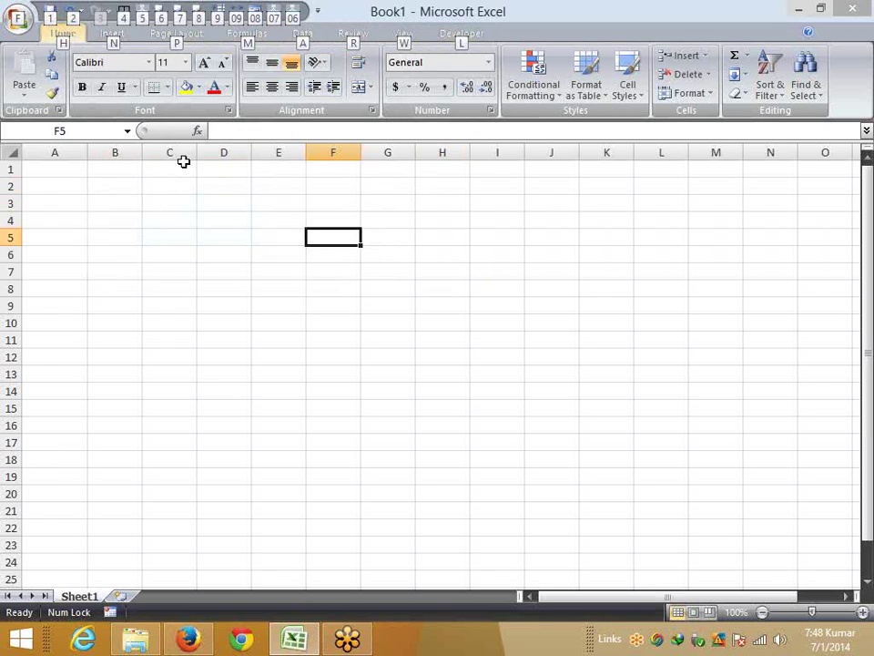
left_click_drag(217, 205, 447, 325)
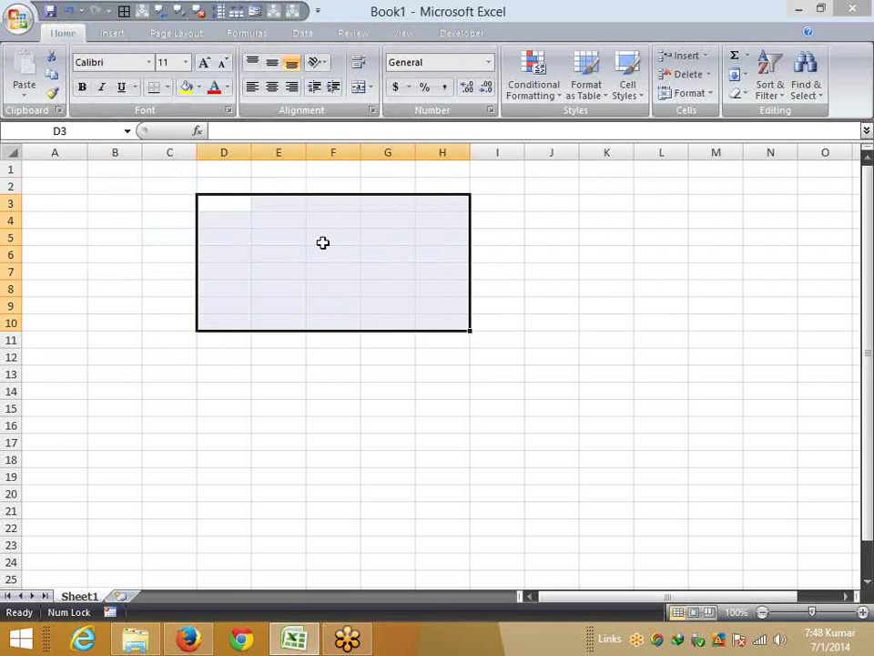
key("alt")
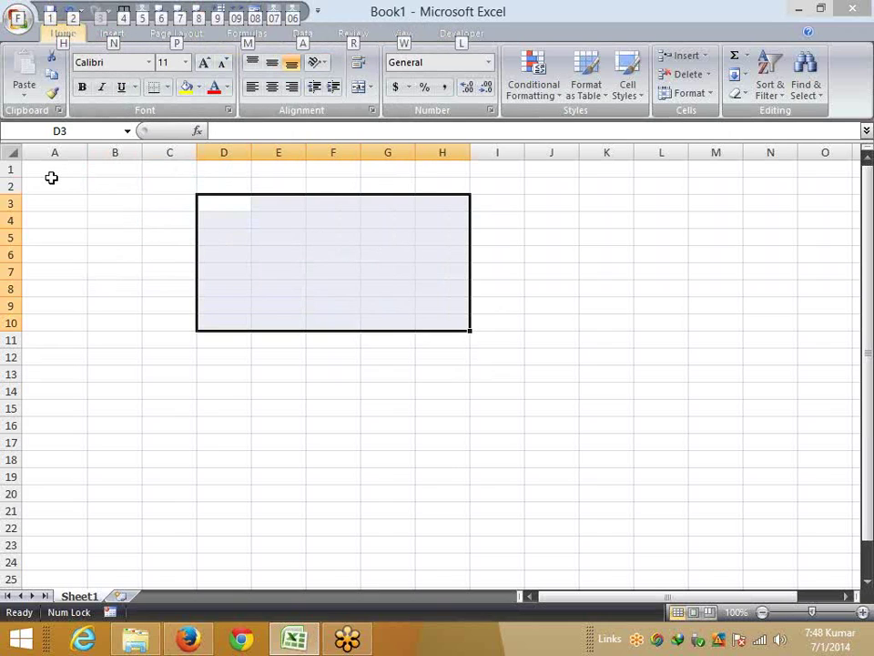
key("h")
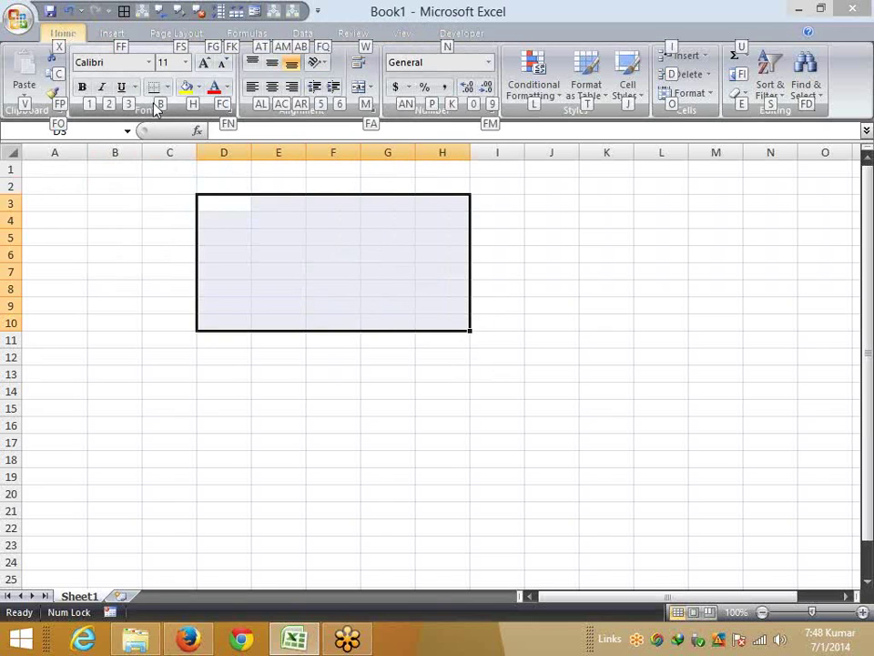
key("b")
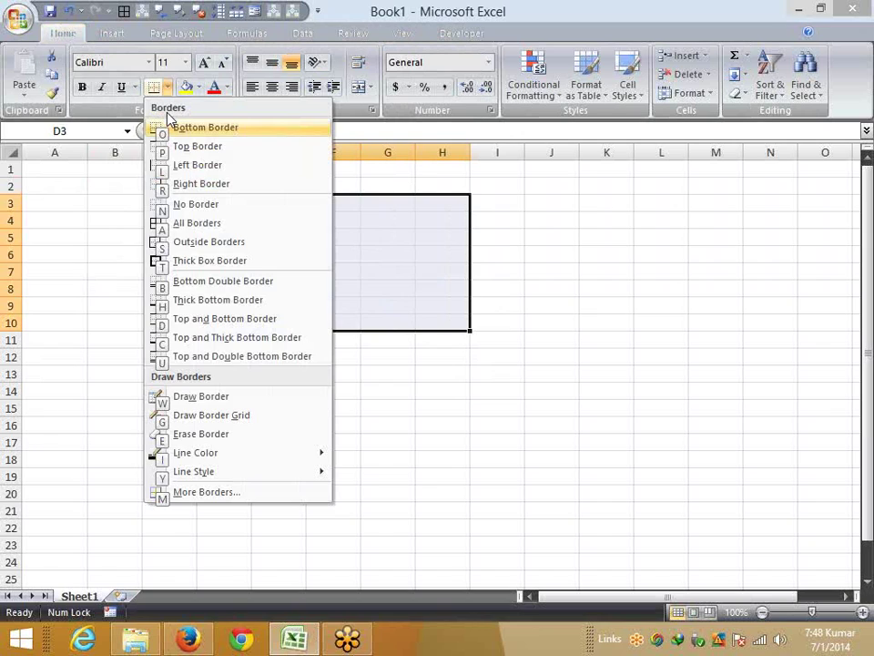
key("a")
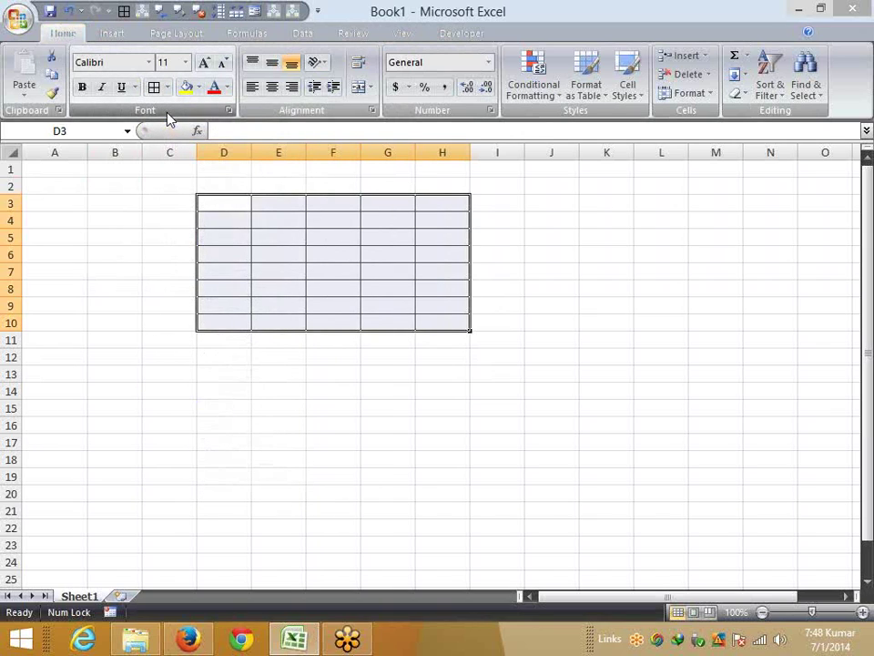
Move the active cell through the bordered table by way of G5 to cell G13 below it
key("Down")
key("Down")
key("Right")
key("Right")
key("Right")
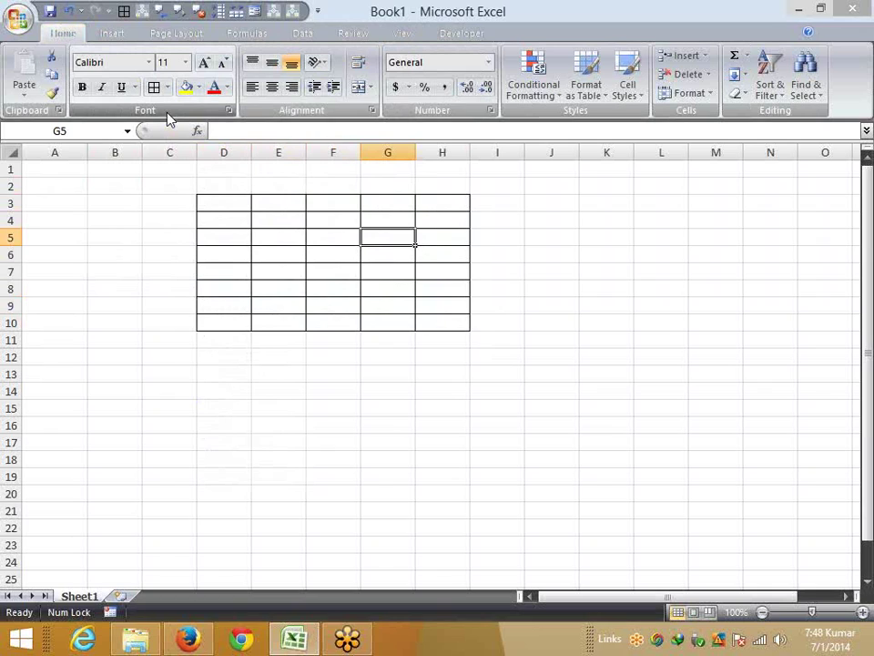
key("Down")
key("Down")
key("Down")
key("Down")
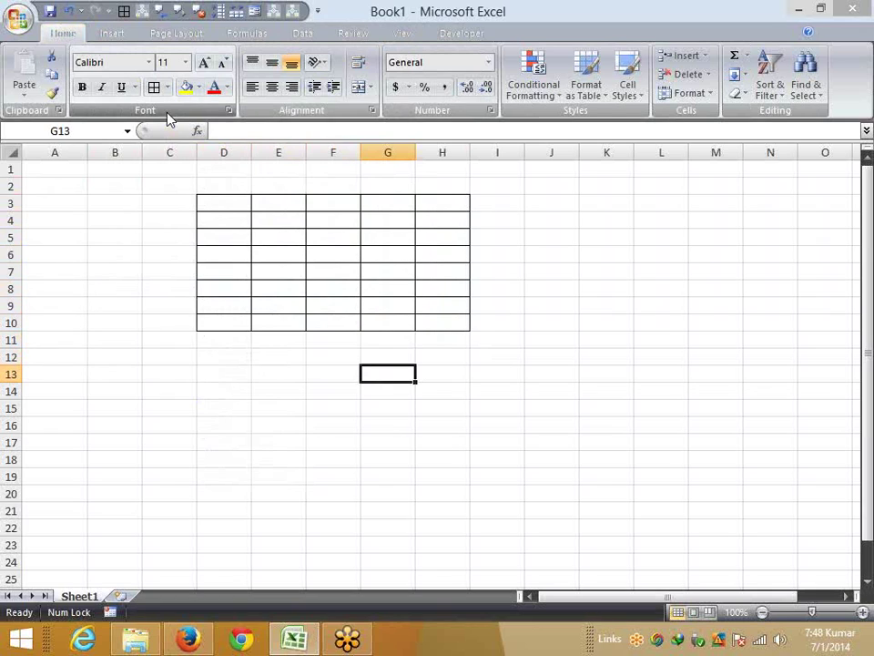
Fill the range G13:J17 with a darker tan theme colour
mouse_move(388, 373)
left_mouse_down()
mouse_move(497, 374)
mouse_move(552, 408)
mouse_move(551, 441)
left_mouse_up()
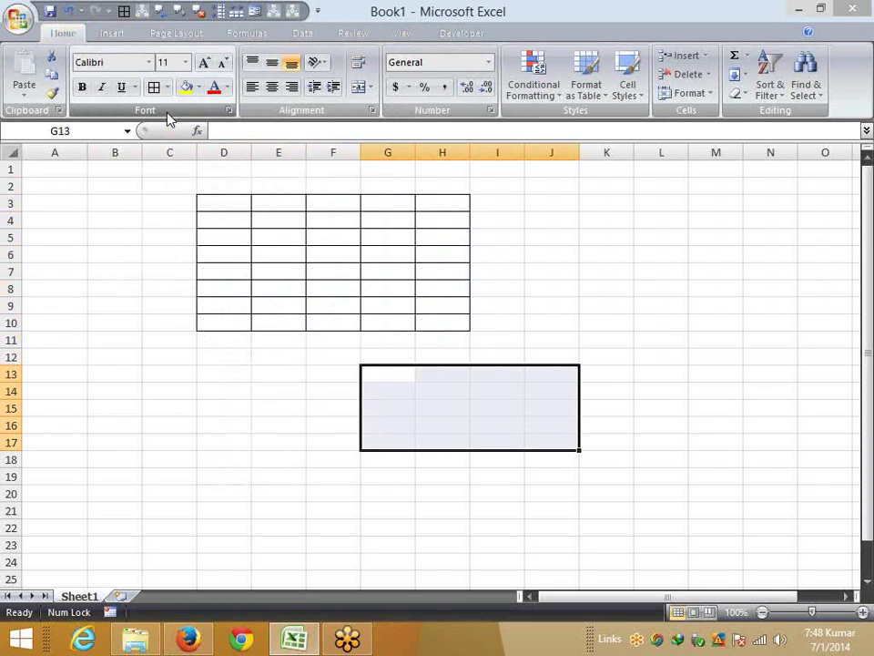
key("alt")
key("h")
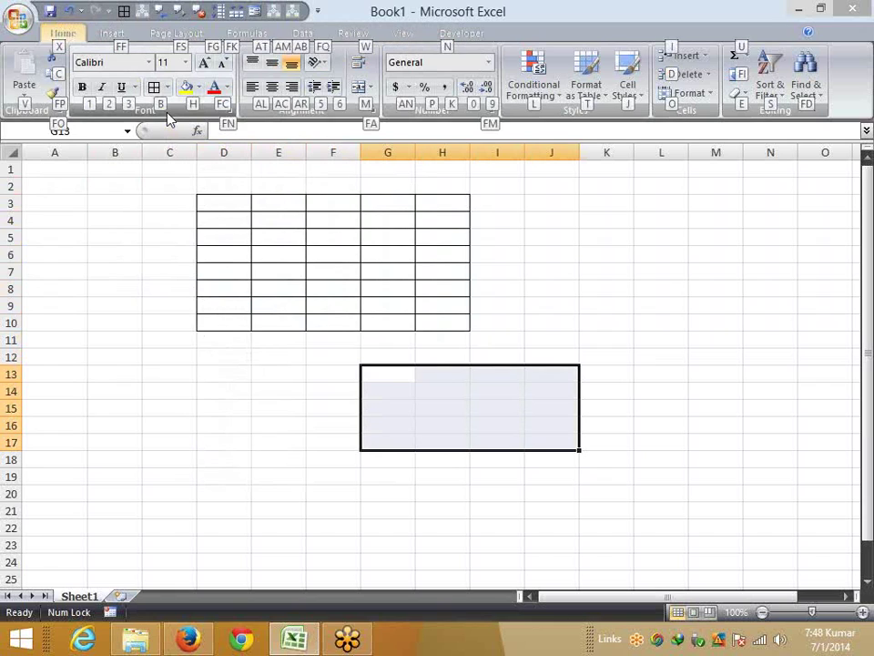
key("h")
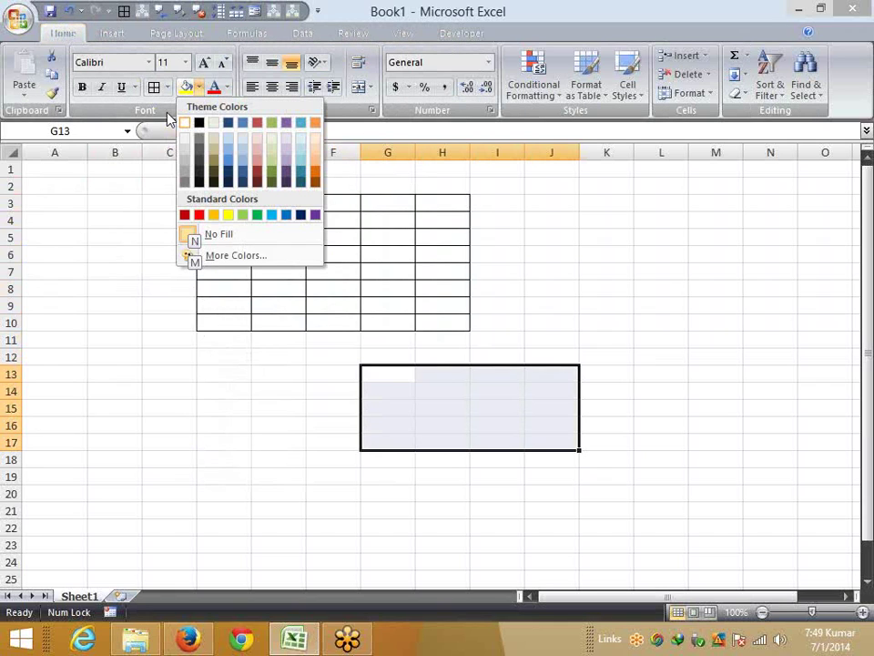
key("Down")
key("Down")
key("Down")
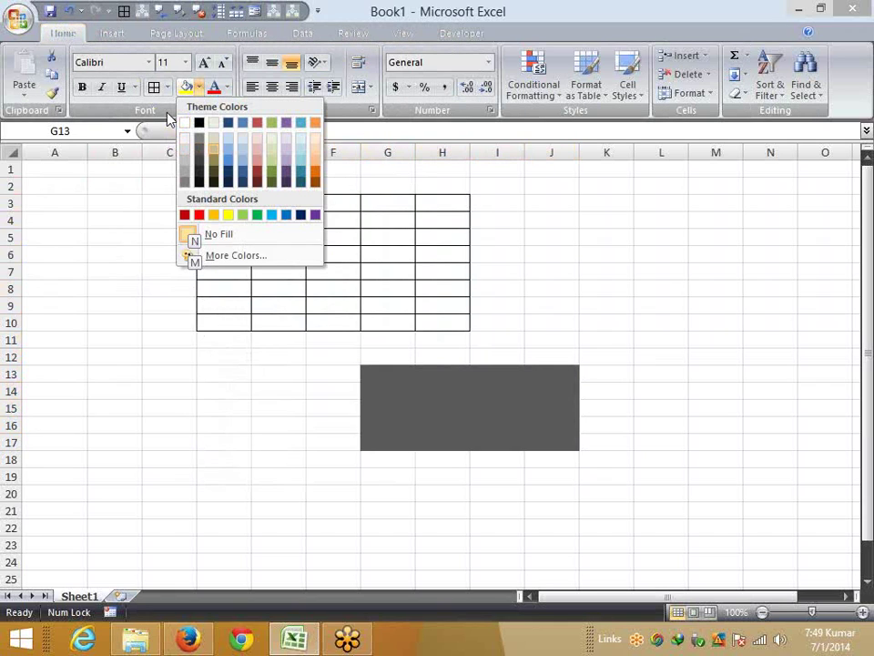
key("Right")
key("Right")
key("Return")
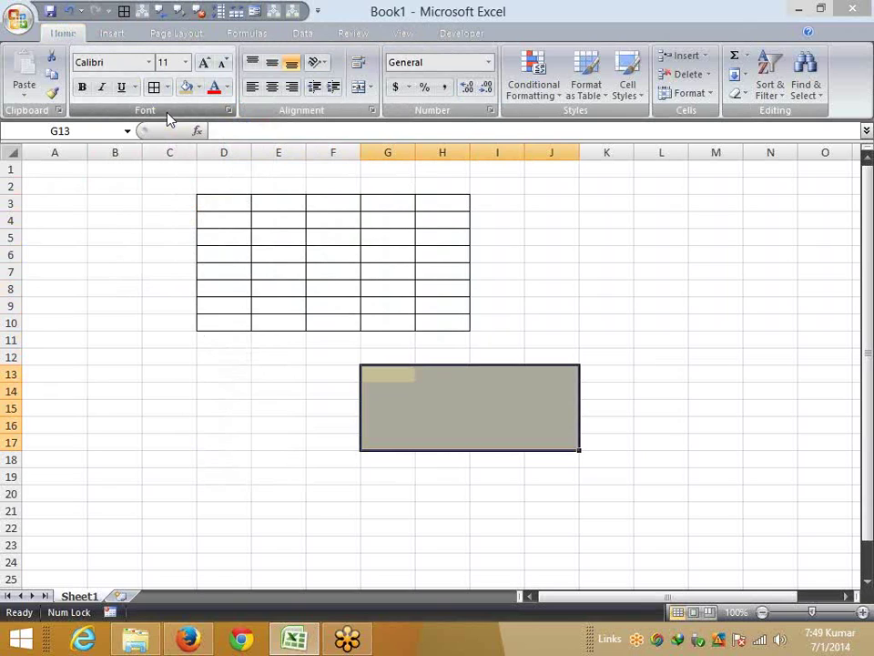
Show the shortcut letters of the Insert commands and browse on through the ribbon to the Review commands
key("alt")
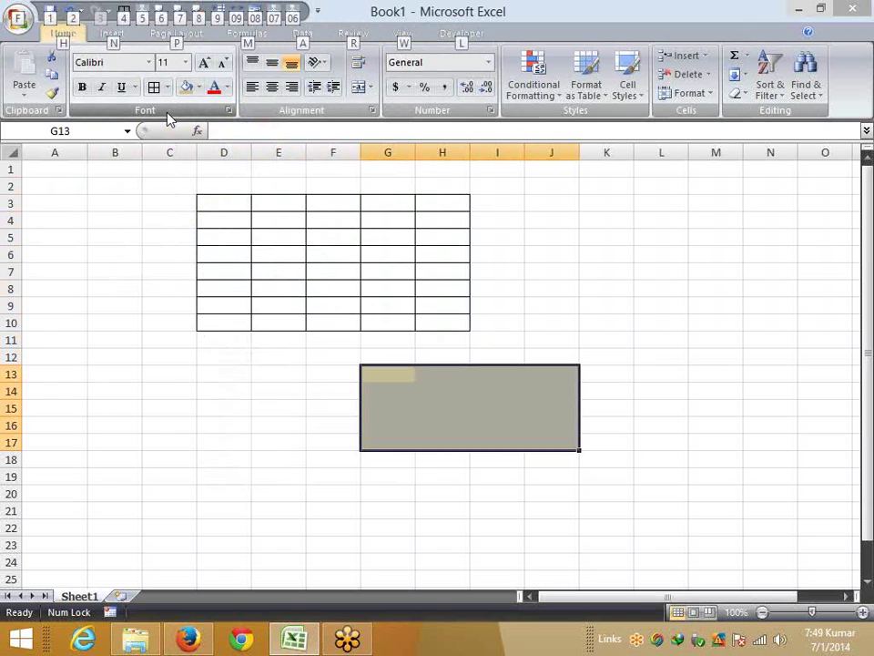
key("n")
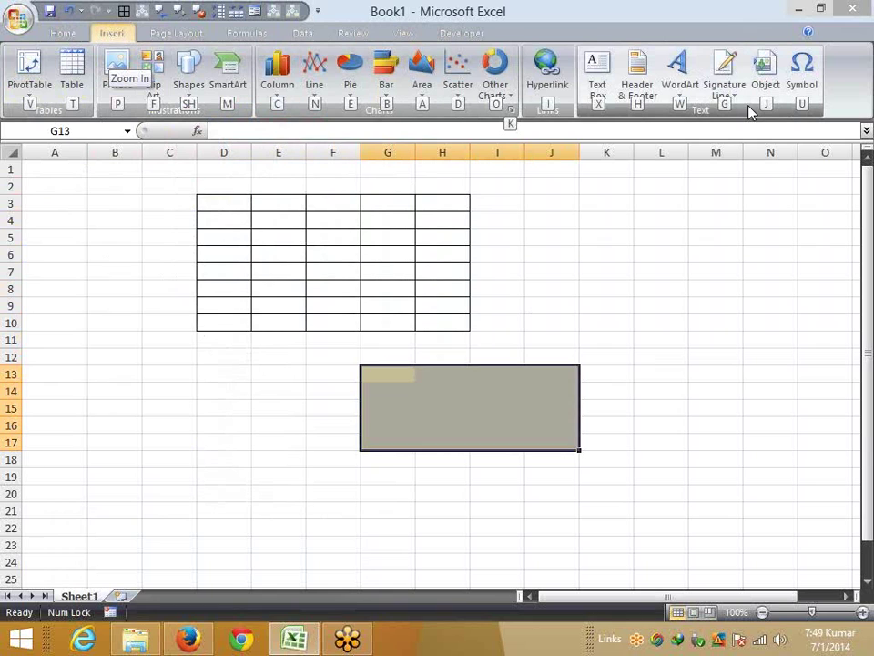
scroll(751, 111, "down", 5)
scroll(750, 111, "up", 5)
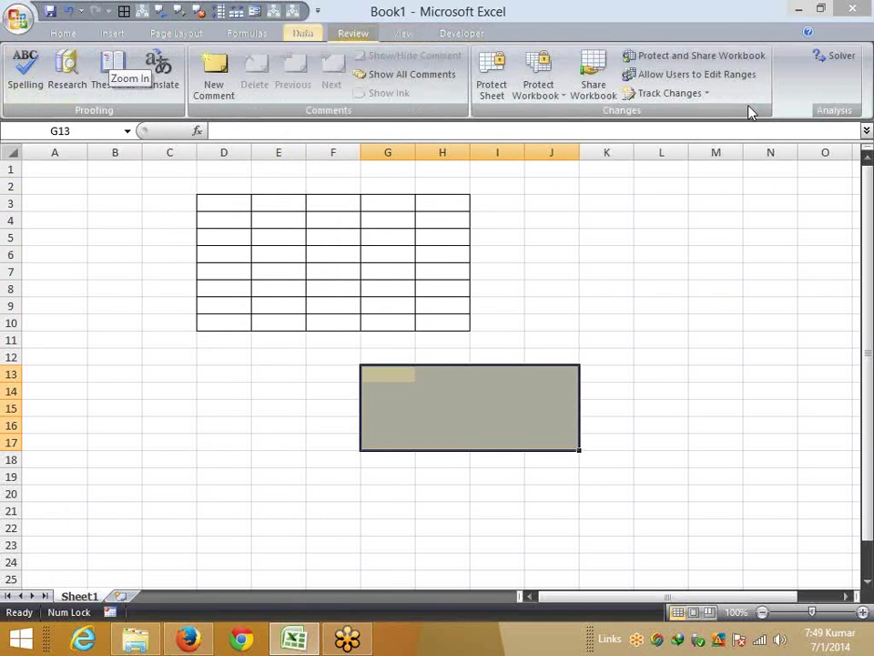
scroll(750, 111, "up", 2)
scroll(750, 111, "down", 5)
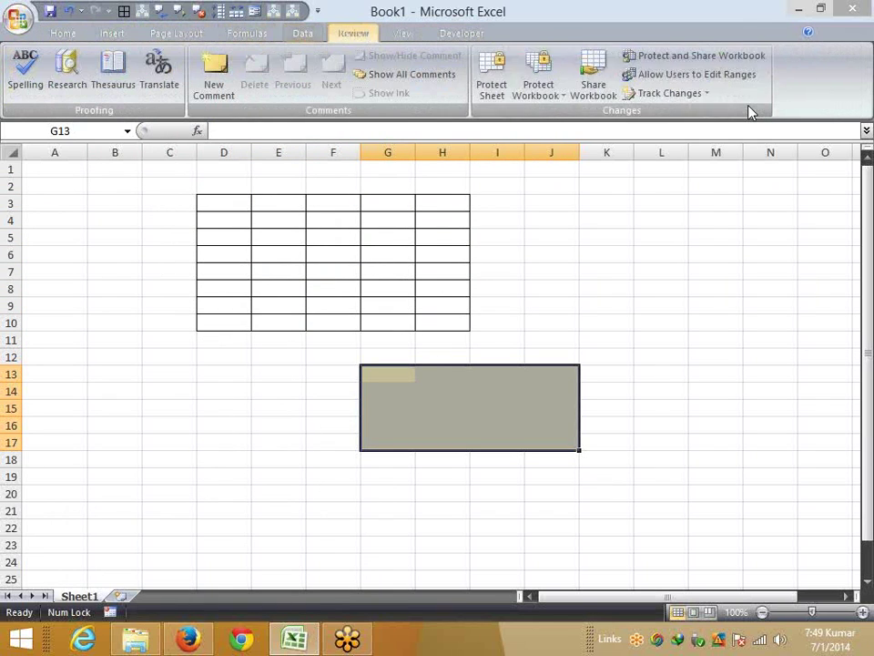
Step through the Review commands, including Research, Spelling and Next comment, without running any of them
key("Down")
key("Right")
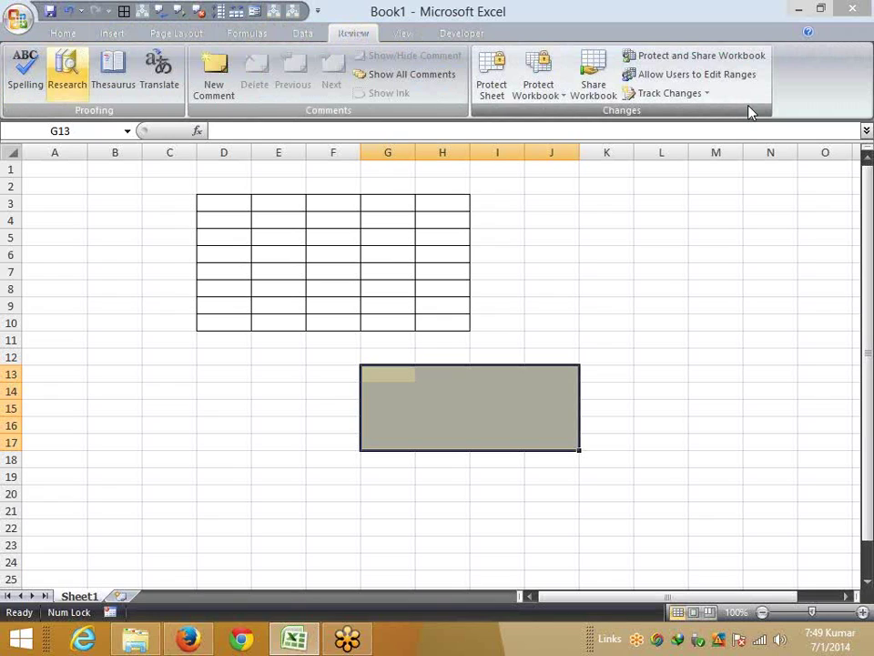
key("Left")
key("Left")
key("Left")
key("Left")
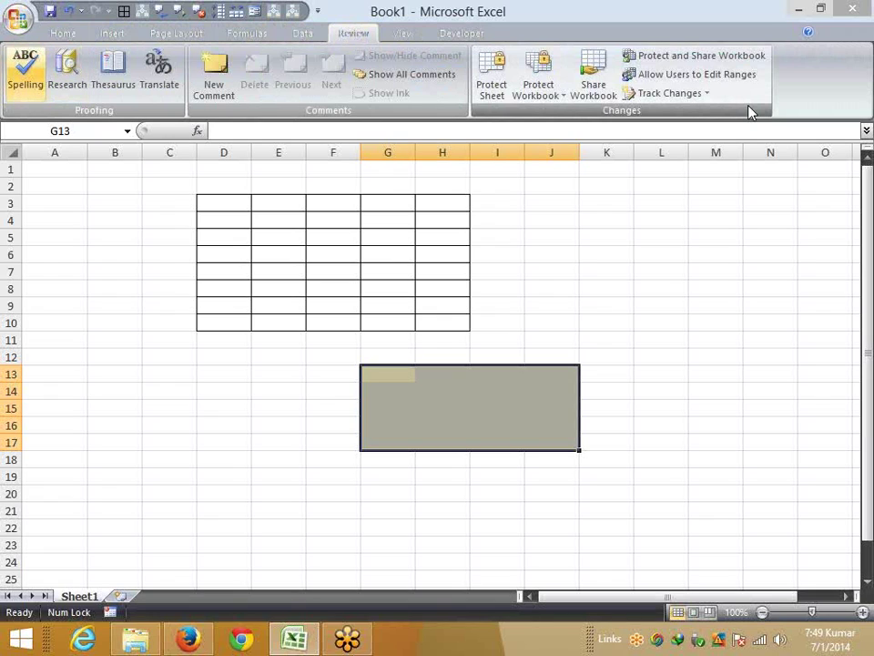
key("Left")
key("Left")
key("Left")
key("Left")
key("Left")
key("Left")
key("Left")
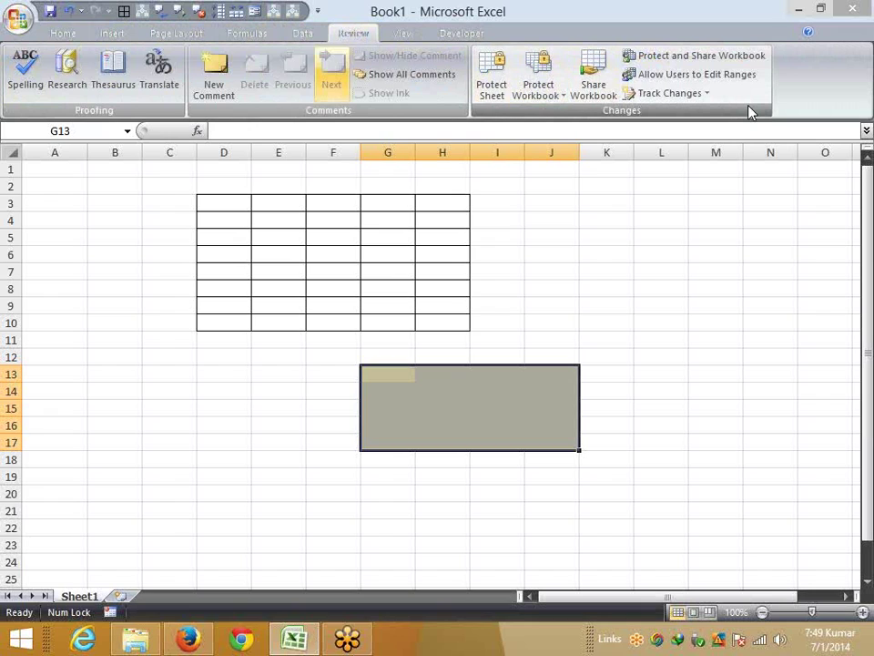
key("Up")
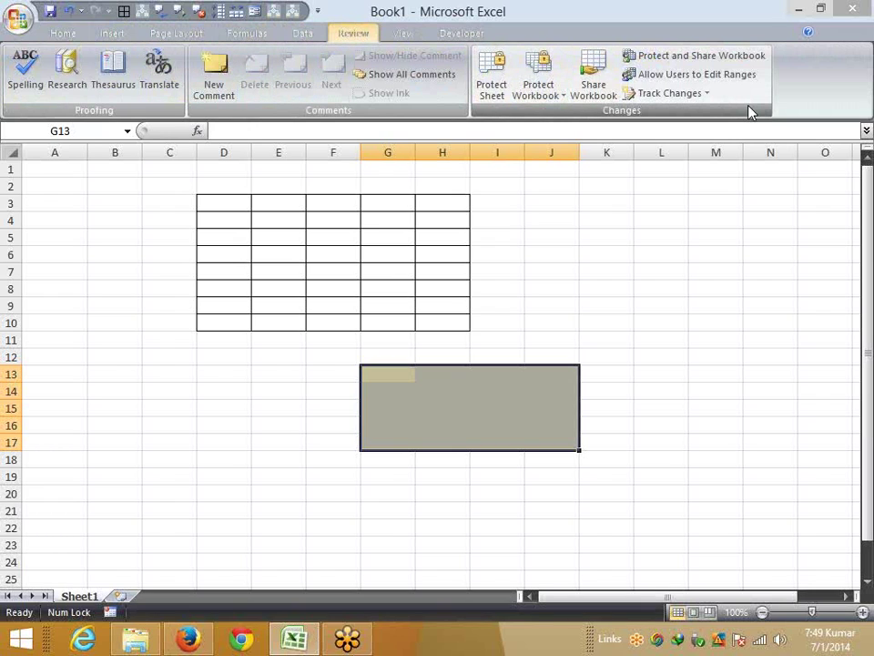
Step through the Data commands from From Access to Connections and leave the ribbon without running any
key("Left")
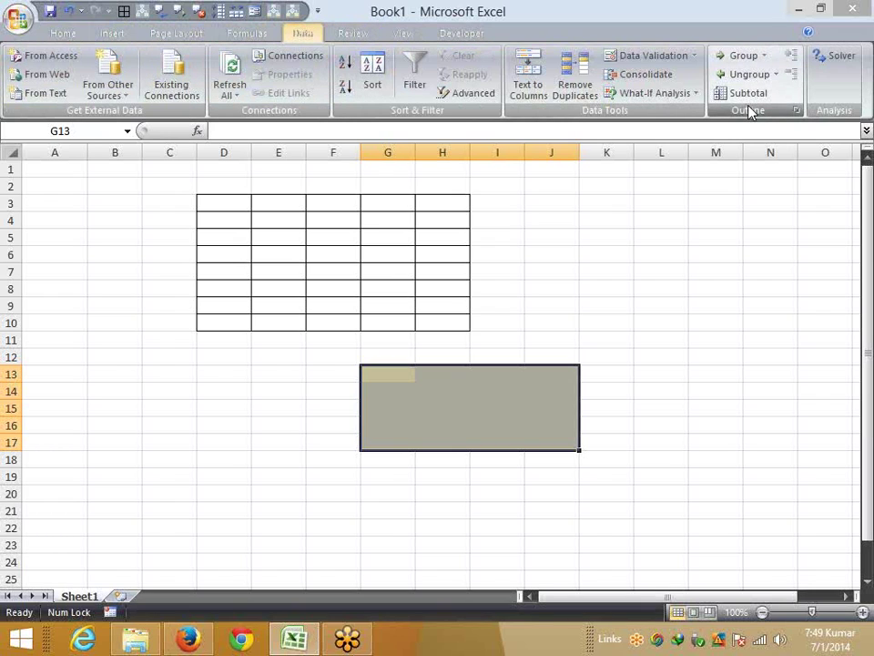
key("Down")
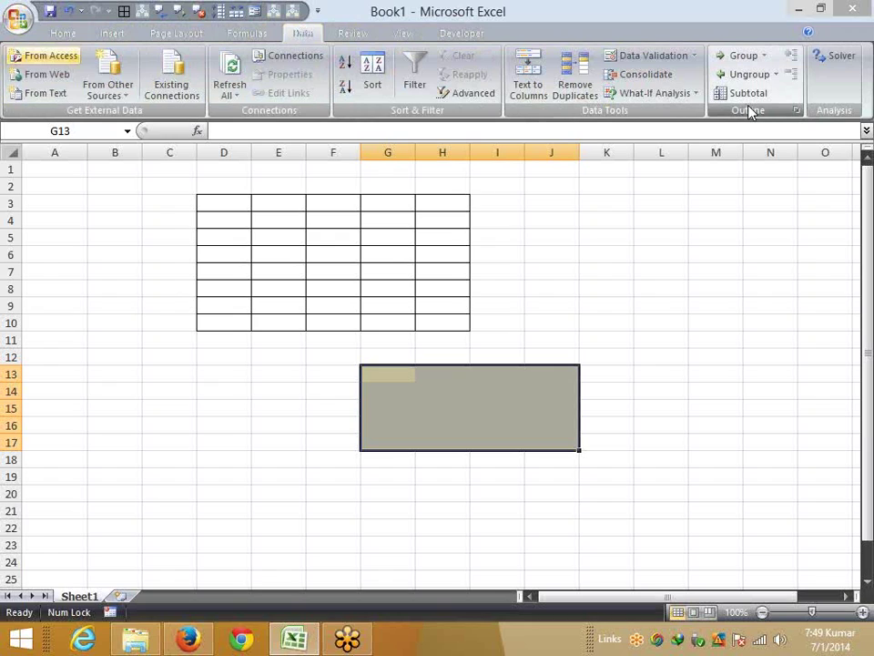
key("Right")
key("Right")
key("Right")
key("Right")
key("Right")
key("Right")
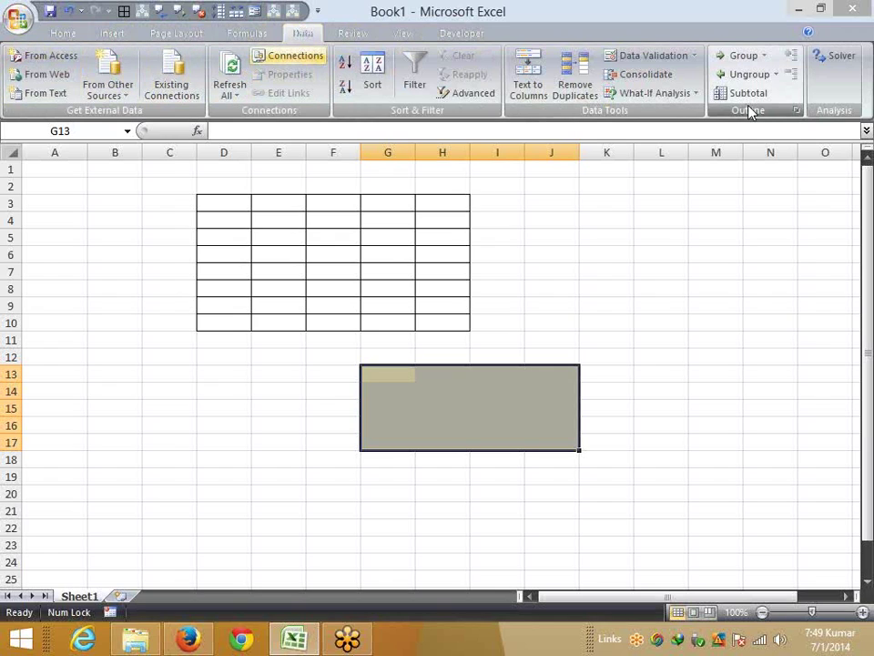
key("Escape")
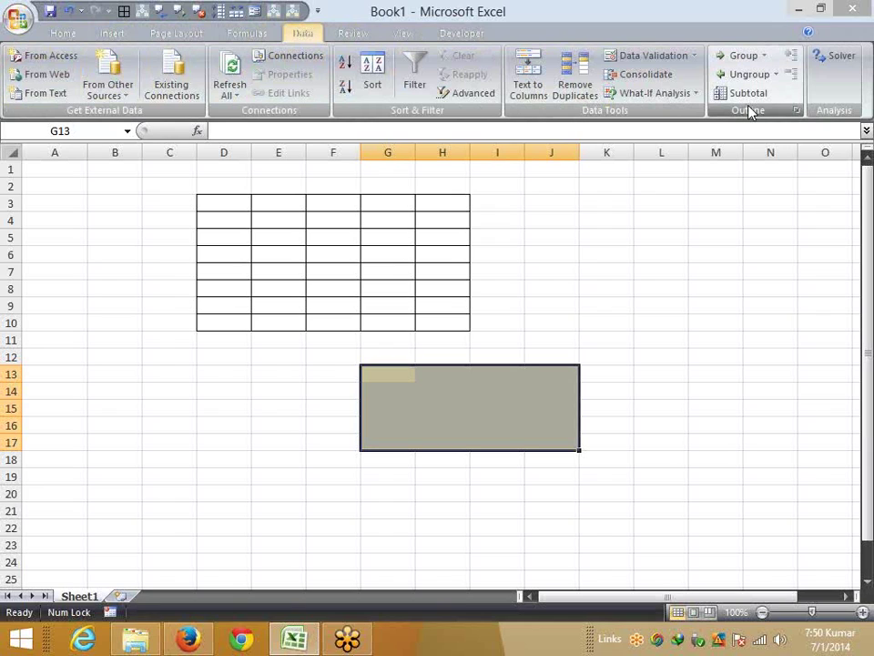
Select the range D21:F27 and display the shortcut letters of the Data commands
left_click(310, 372)
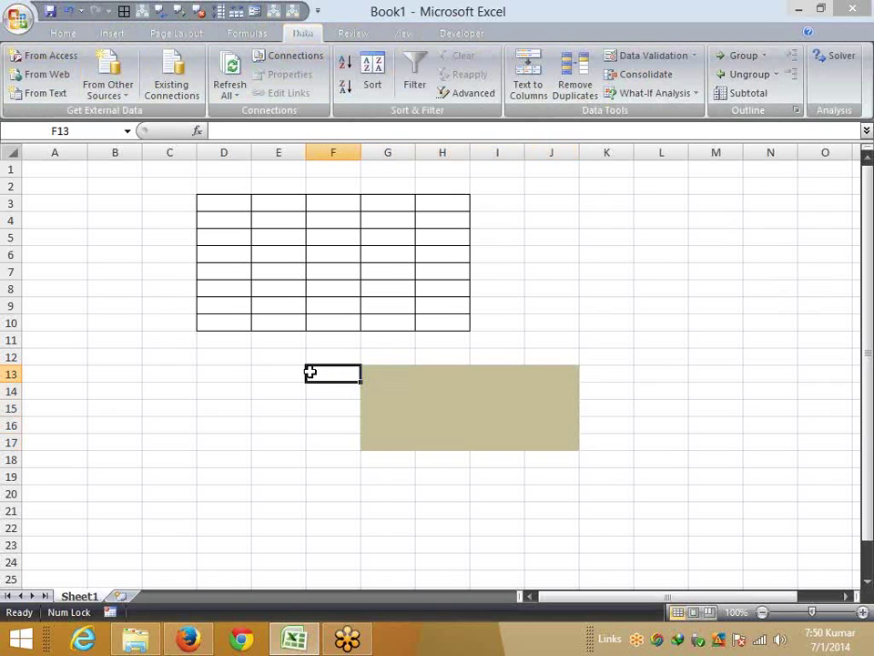
scroll(279, 406, "down", 4)
left_click_drag(236, 312, 334, 404)
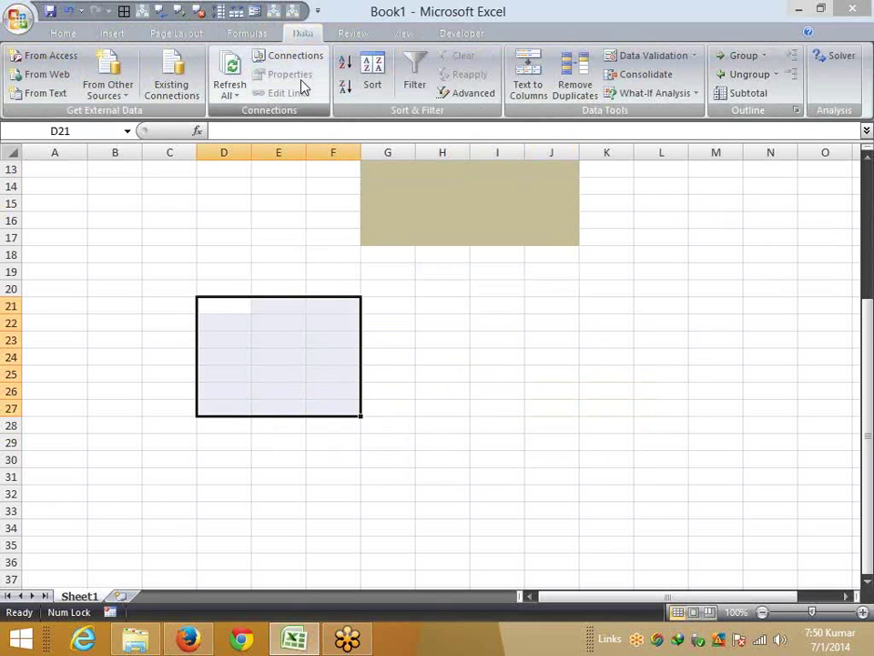
key("alt")
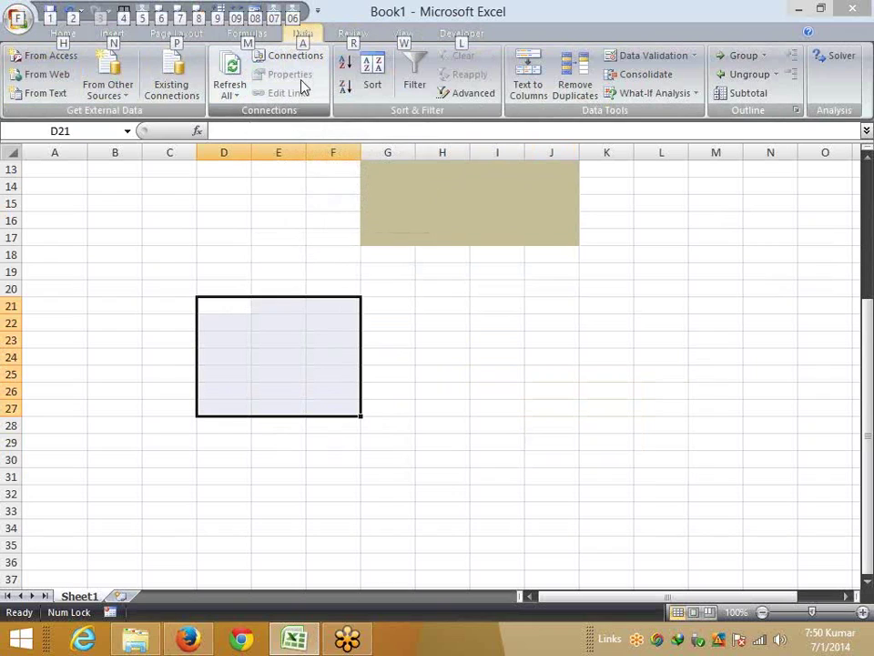
key("a")
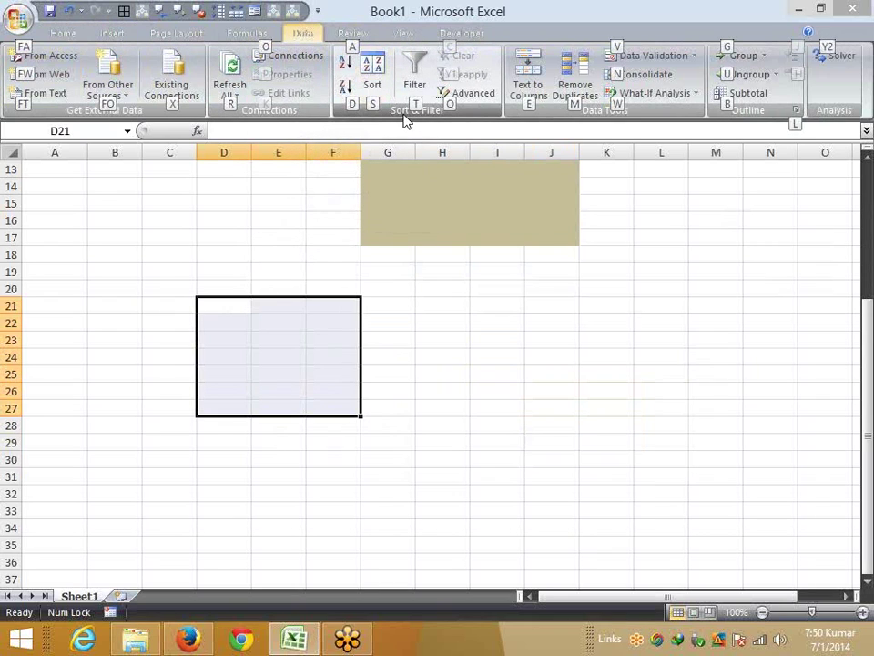
key("Escape")
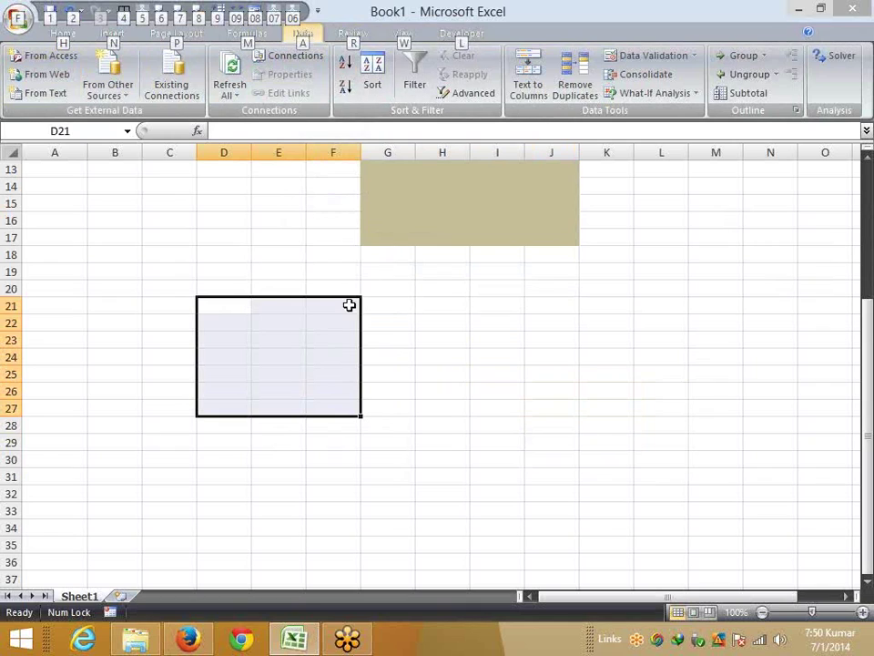
Open the Format Cells dialog for cell B17 and move it clear of the cell
left_click(136, 257)
left_click(141, 234)
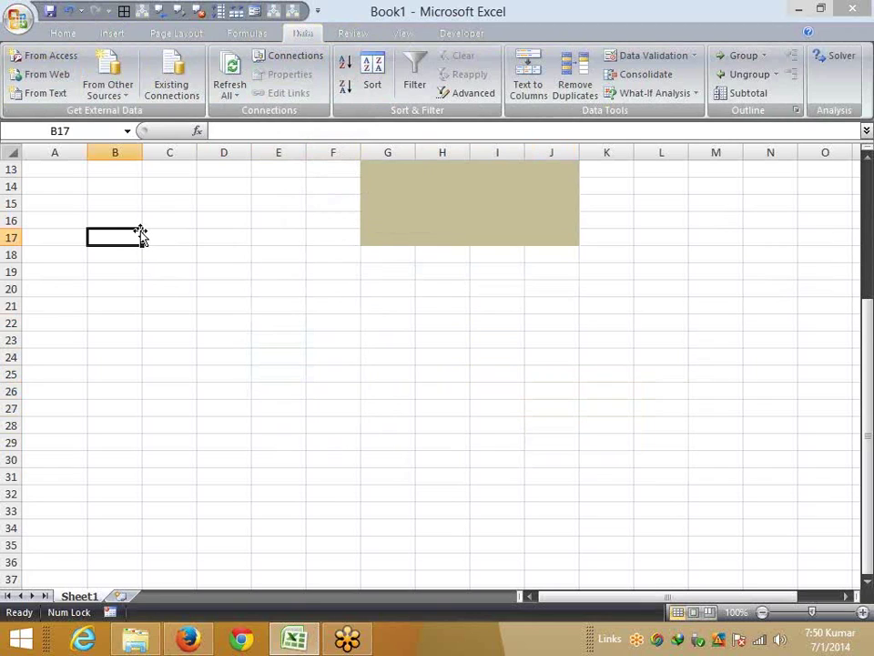
right_click(141, 236)
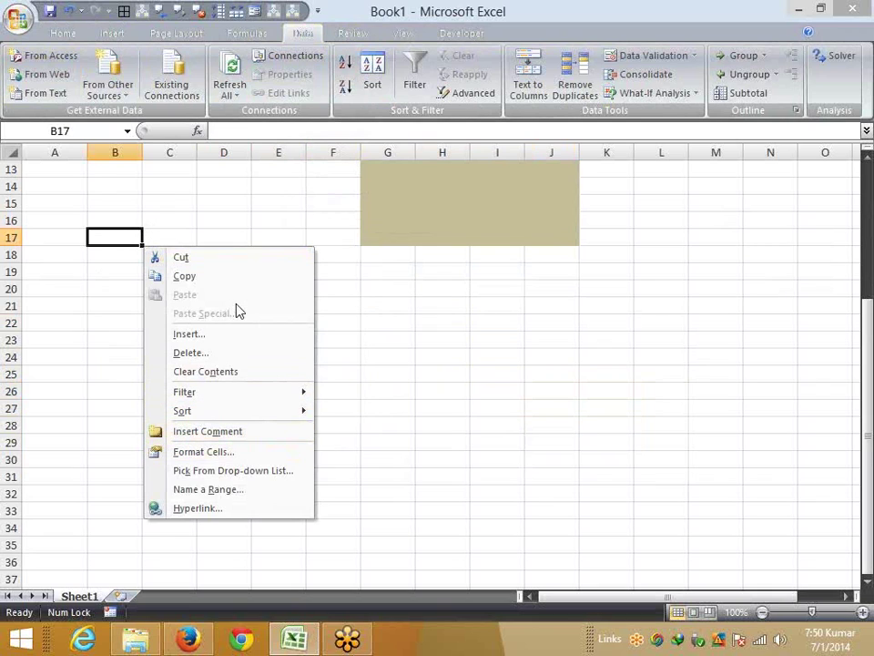
key("Down")
key("Down")
key("Down")
key("Down")
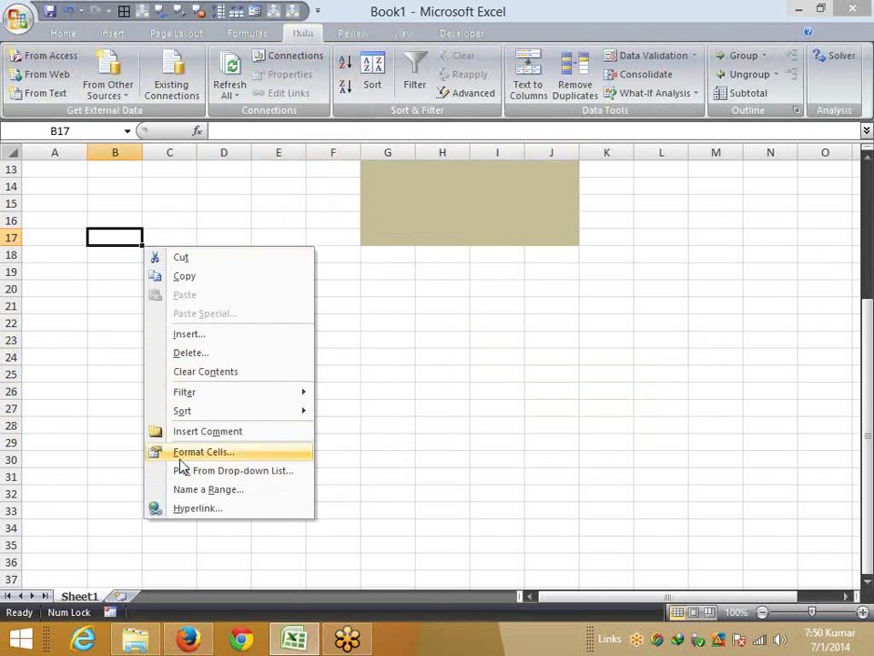
left_click(265, 458)
left_click_drag(222, 236, 355, 145)
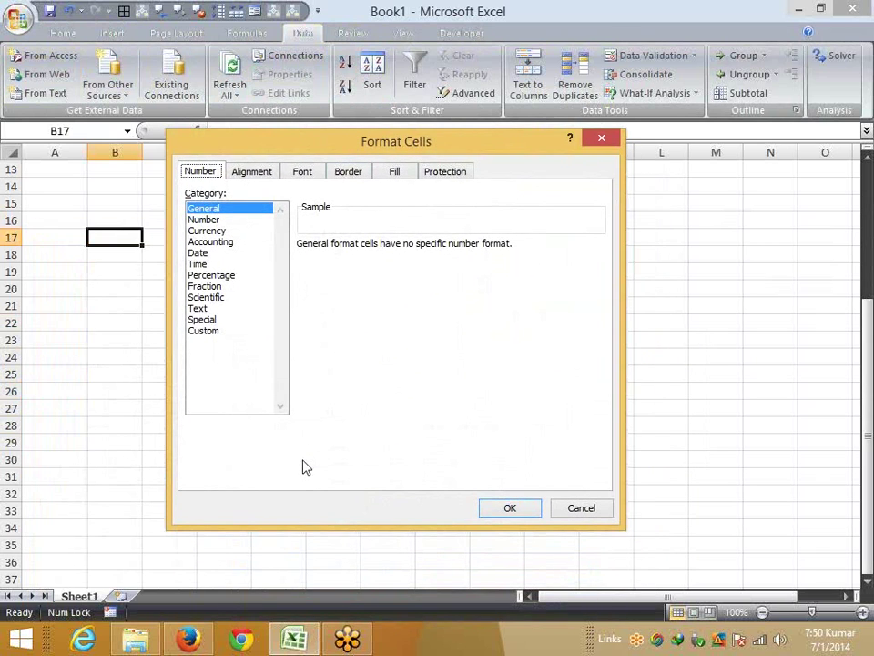
Go through the number format categories for cell B17 as far as Date
key("Down")
key("Down")
key("Down")
key("Down")
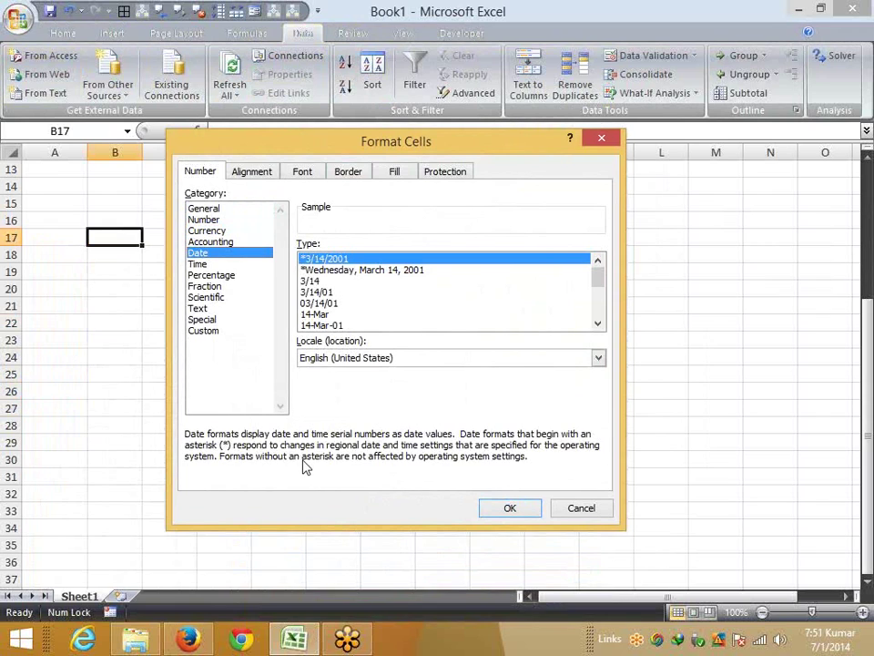
Look through the alignment, font and fill options for cell B17 and close the dialog without applying changes
key("ctrl+Tab")
key("ctrl+Tab")
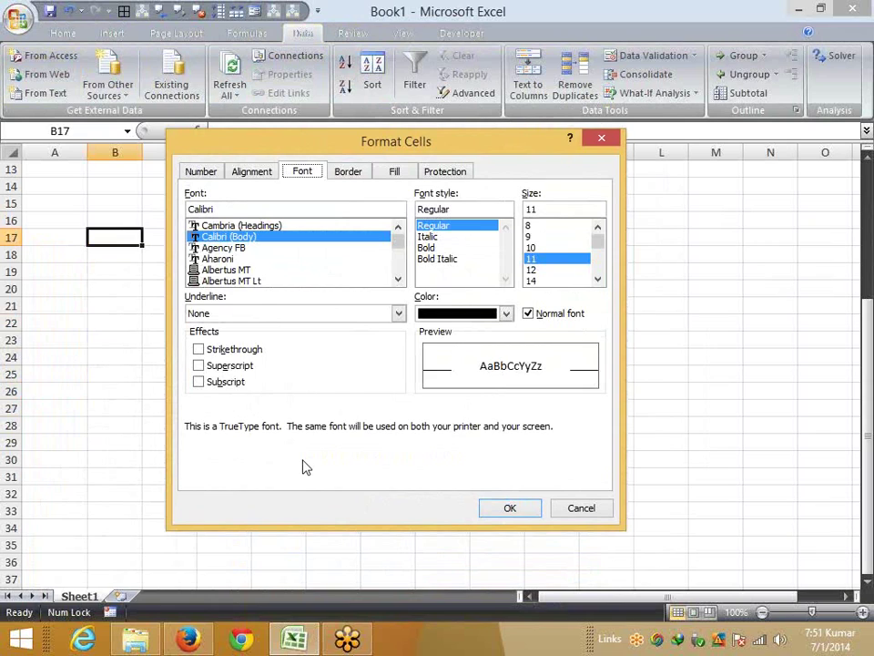
key("ctrl+shift+Tab")
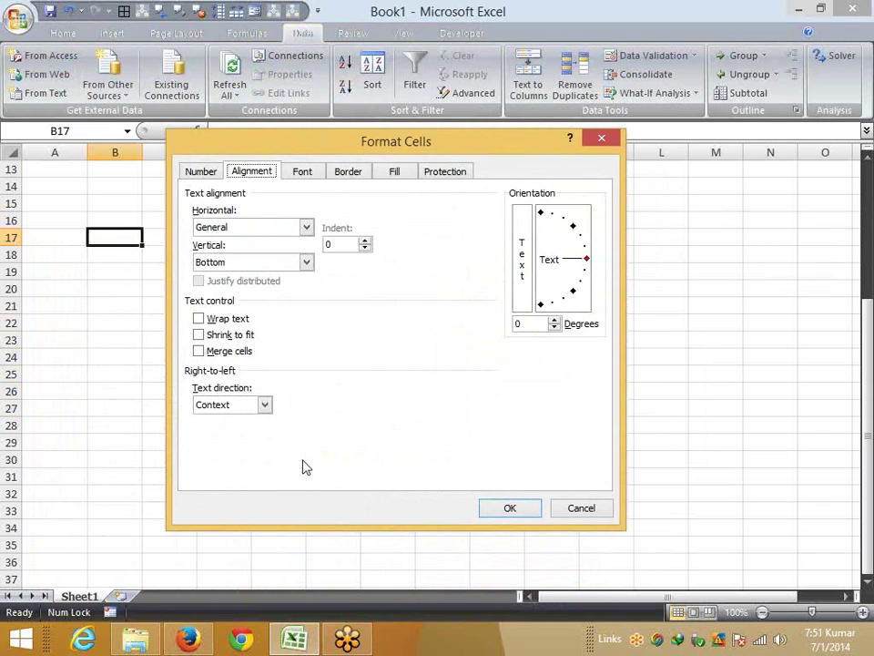
key("ctrl+Tab")
key("shift+Tab")
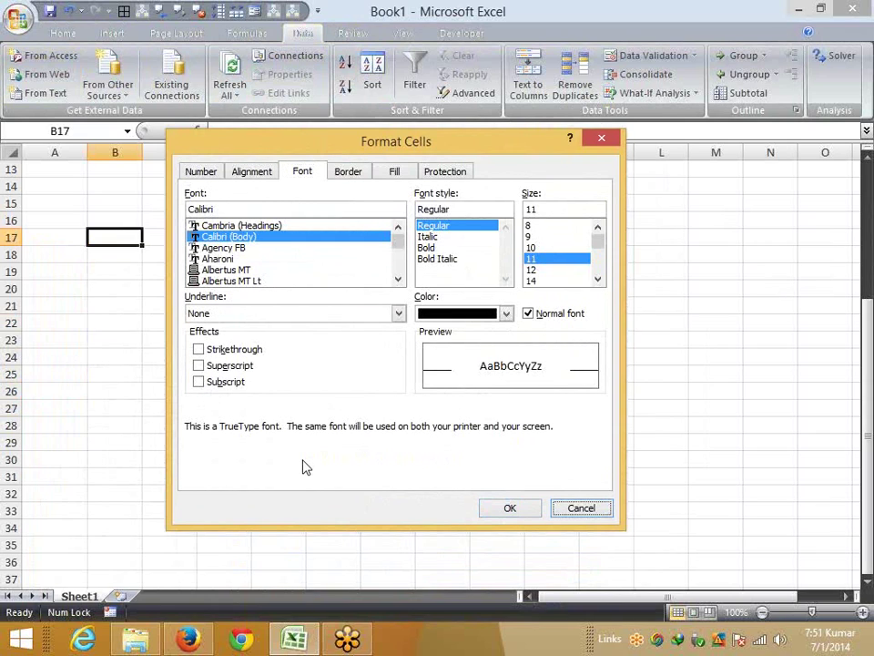
key("ctrl+shift+Tab")
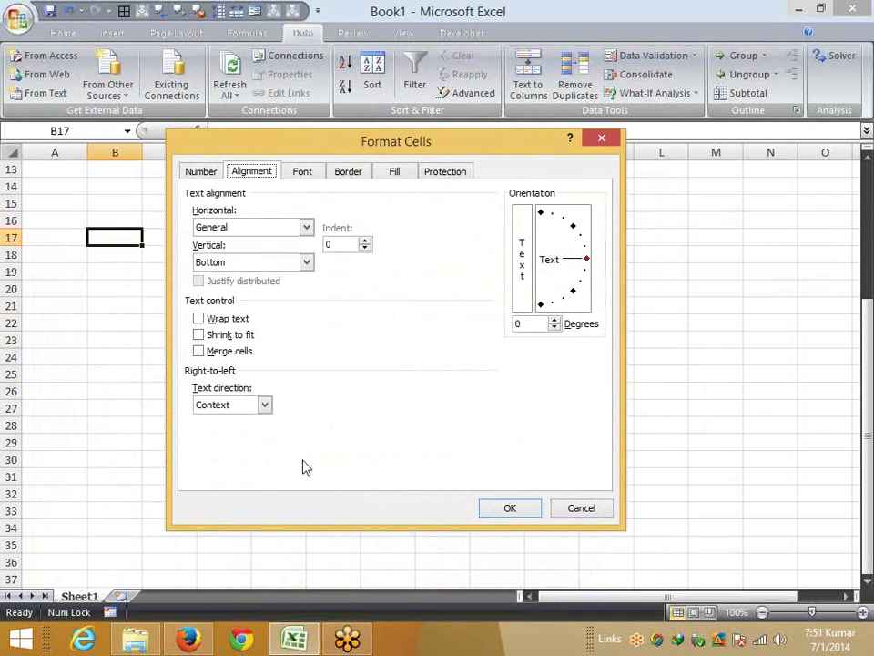
key("ctrl+Tab")
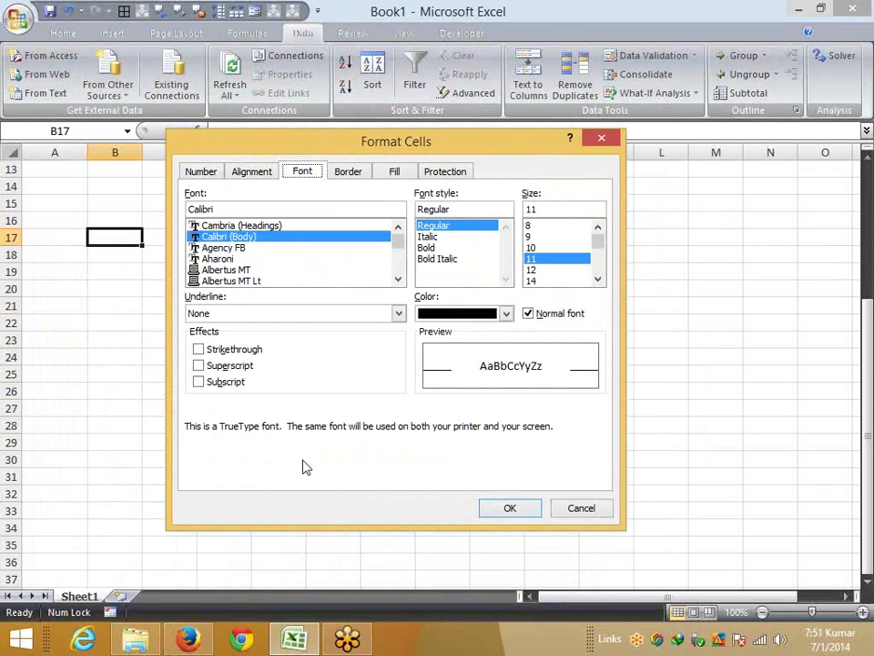
key("shift+Tab")
key("shift+Tab")
key("ctrl+Tab")
key("ctrl+Tab")
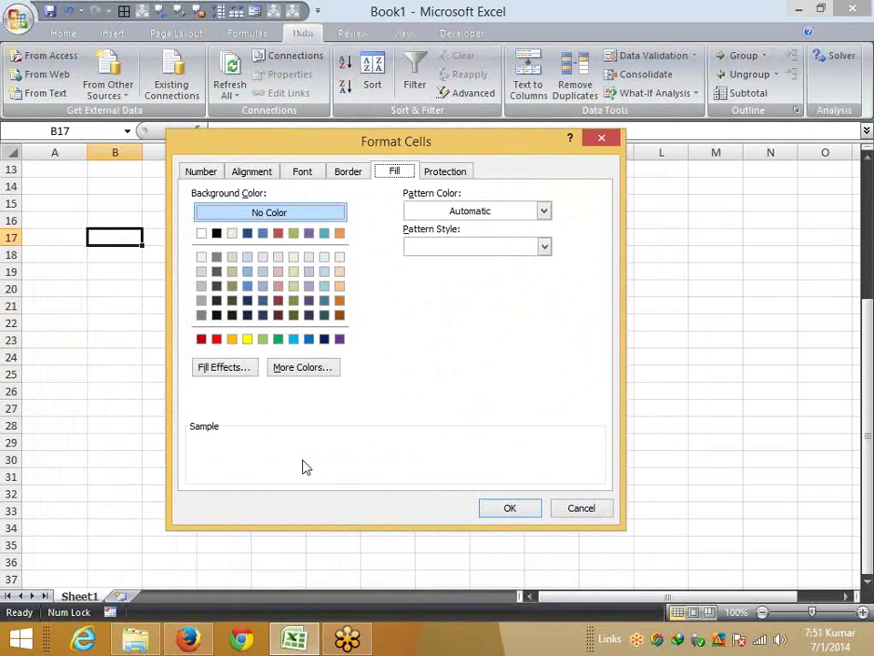
key("shift+Tab")
key("shift+Tab")
key("shift+Tab")
key("Escape")
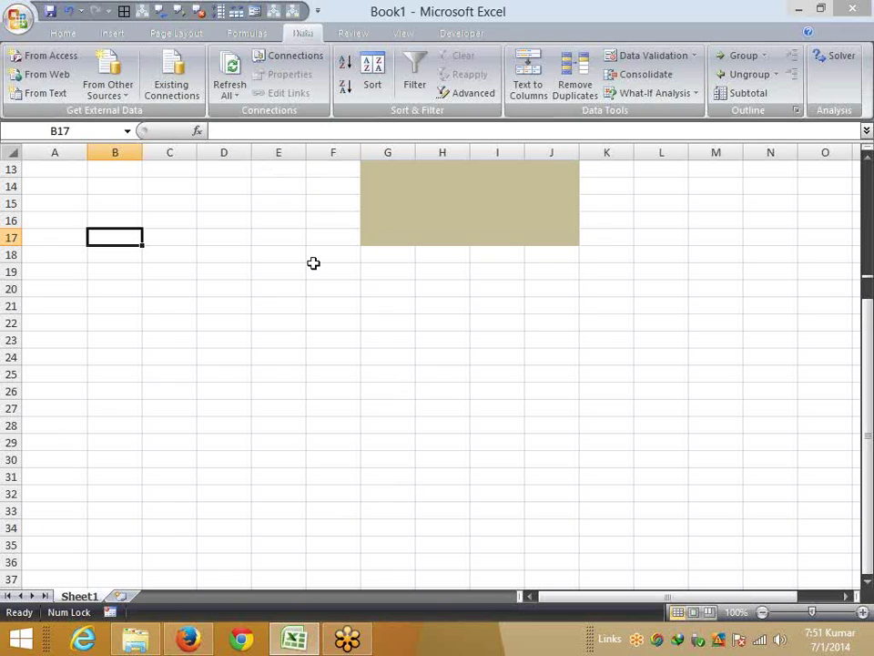
Select the range F12:K19 and clear the tan fill inside it
scroll(313, 261, "up", 4)
left_click(330, 357)
left_click_drag(330, 357, 623, 486)
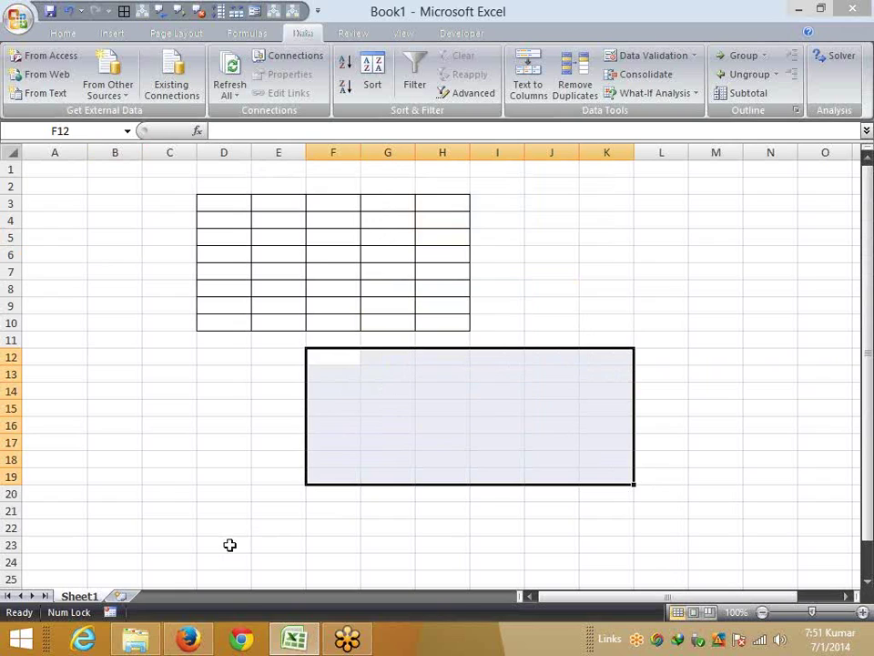
Add a new blank worksheet to the workbook and select cell E3 on it
left_click(124, 596)
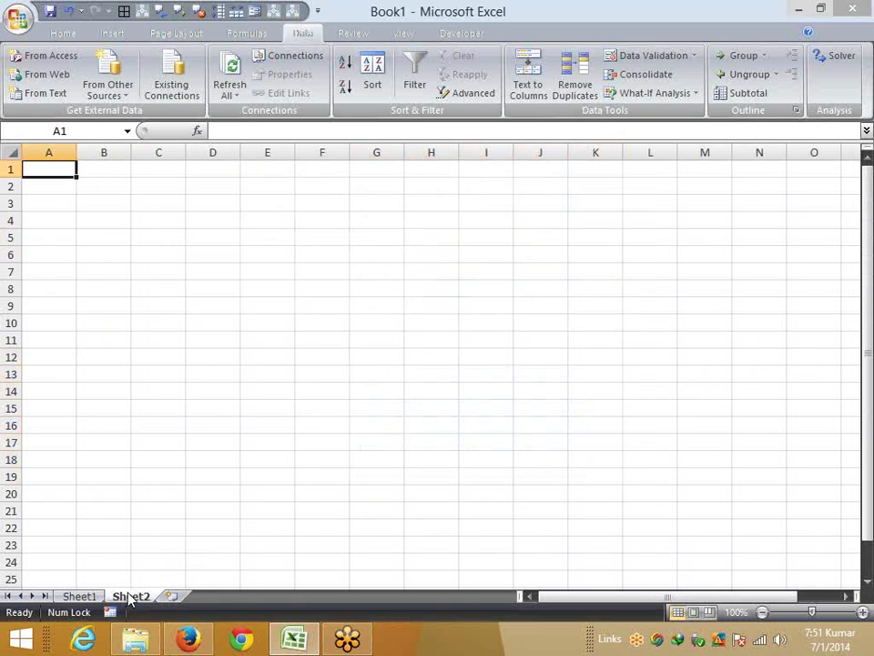
left_click(233, 206)
left_click(273, 244)
left_click(252, 202)
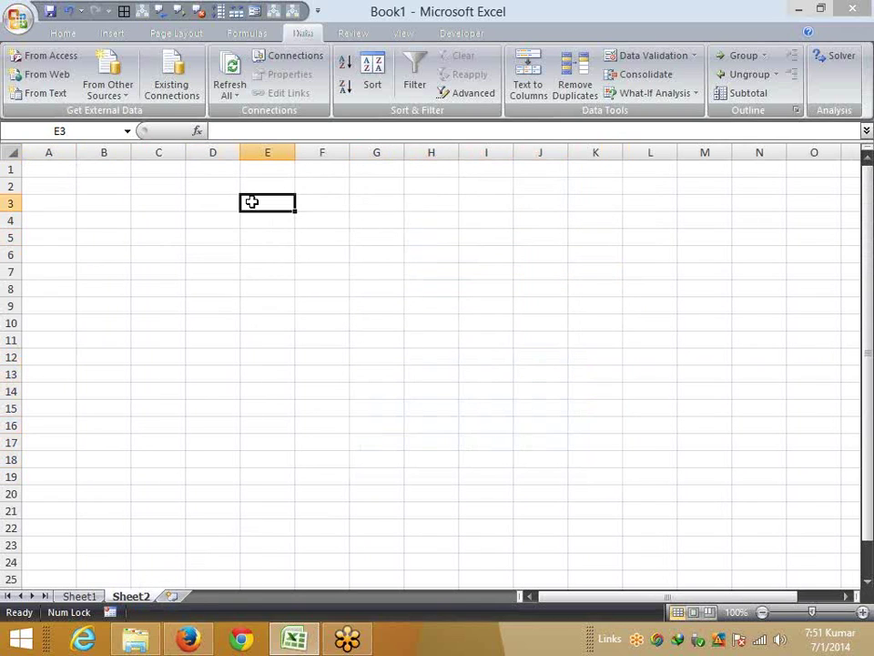
Move the active cell around the new worksheet by way of D1 and D2 to G3
key("Right")
key("Left")
key("Left")
key("Up")
key("Up")
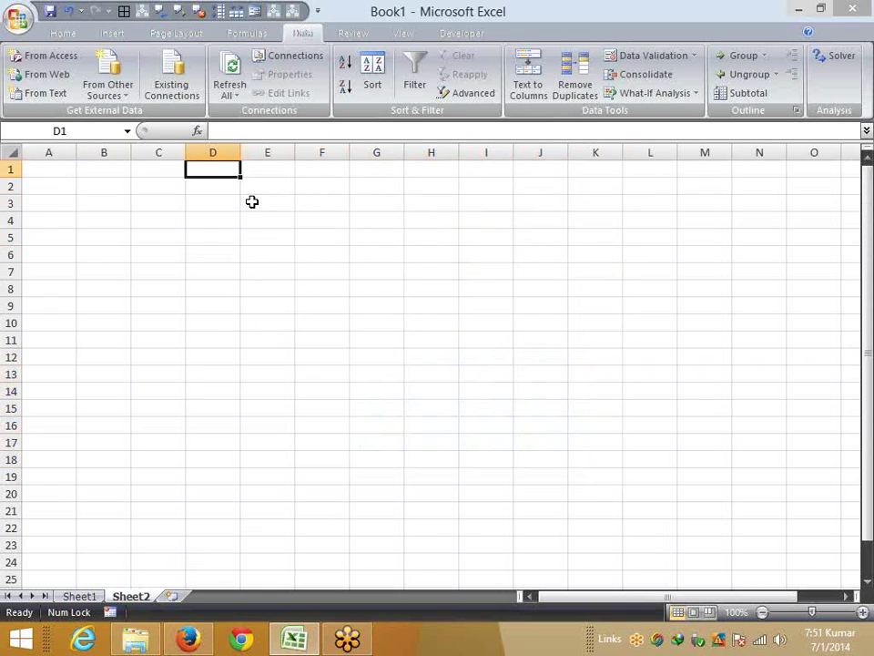
key("Down")
key("Down")
key("Right")
key("Left")
key("Up")
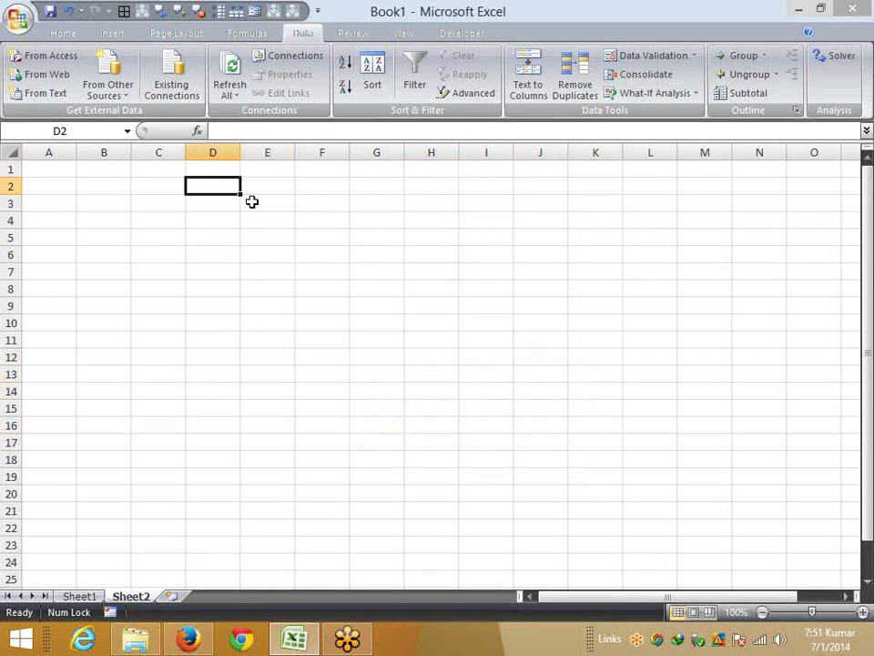
key("Down")
key("Right")
key("Right")
key("Right")
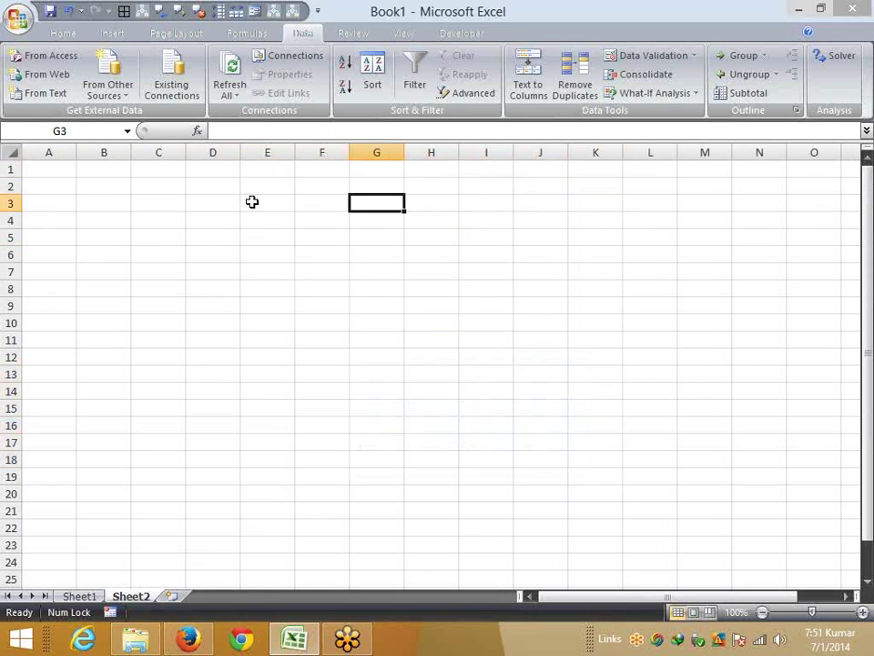
Move the active cell leftward along row 3 to C3
key("Left")
key("Left")
key("Left")
key("Left")
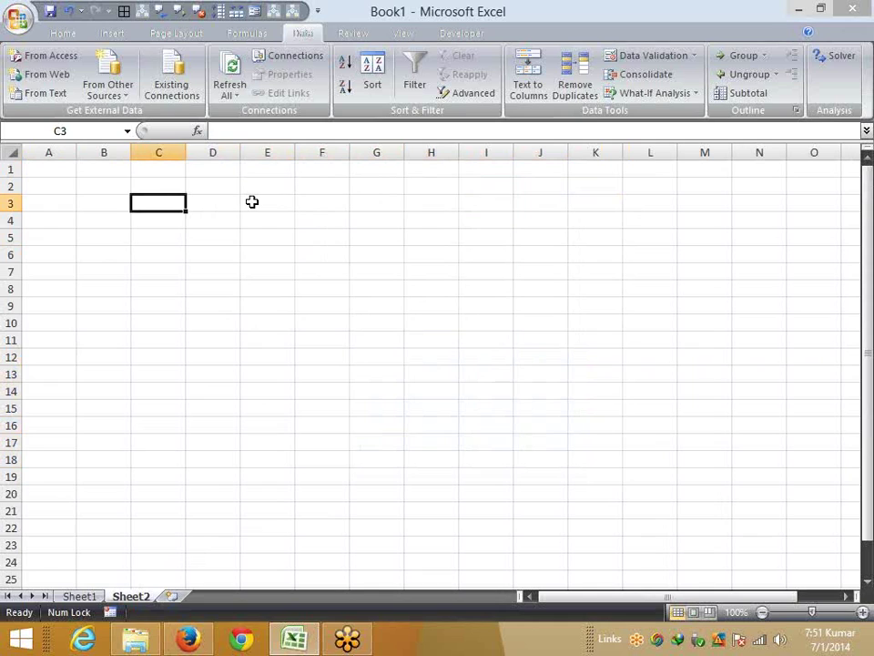
Move the active cell into column D and step it down and up the column repeatedly, ending on D4
key("Right")
key("Down")
key("Down")
key("Down")
key("Down")
key("Down")
key("Up")
key("Up")
key("Up")
key("Up")
key("Up")
key("Up")
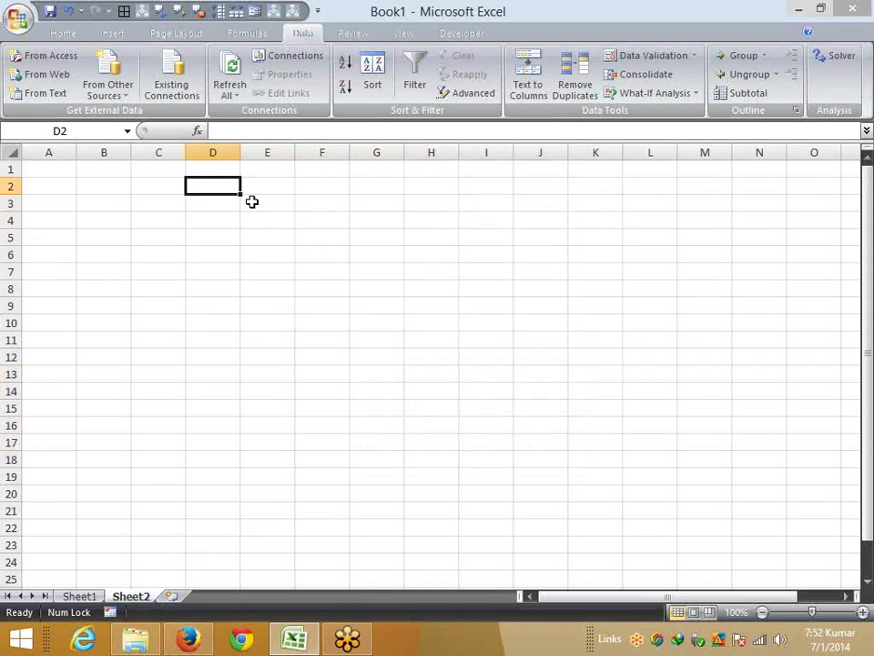
key("Down")
key("Down")
key("Down")
key("Down")
key("Up")
key("Up")
key("Up")
key("Up")
key("Down")
key("Down")
key("Down")
key("Down")
key("Up")
key("Up")
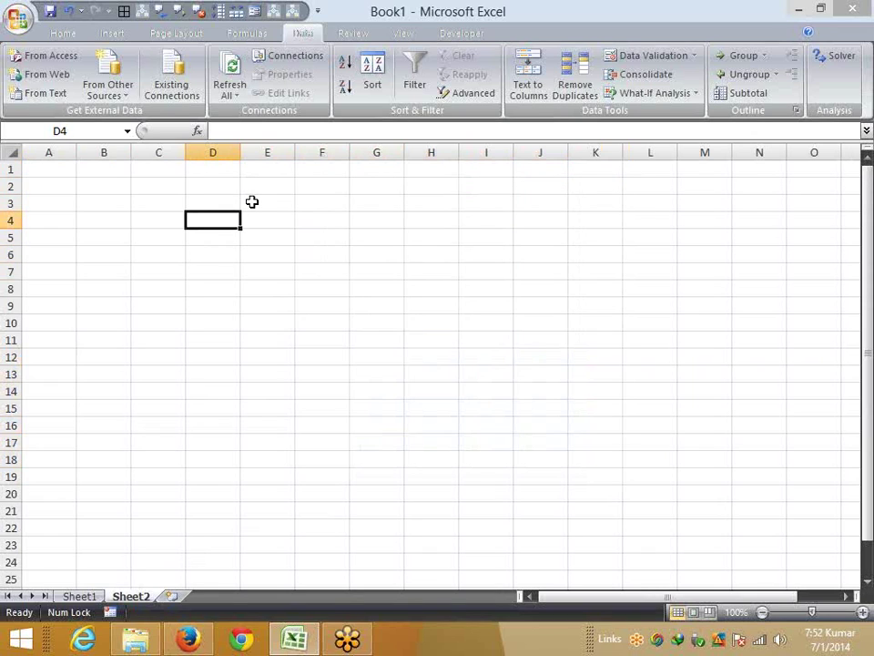
Look through the number, alignment, font and border formatting options for cell F10 and leave without applying changes
right_click(337, 326)
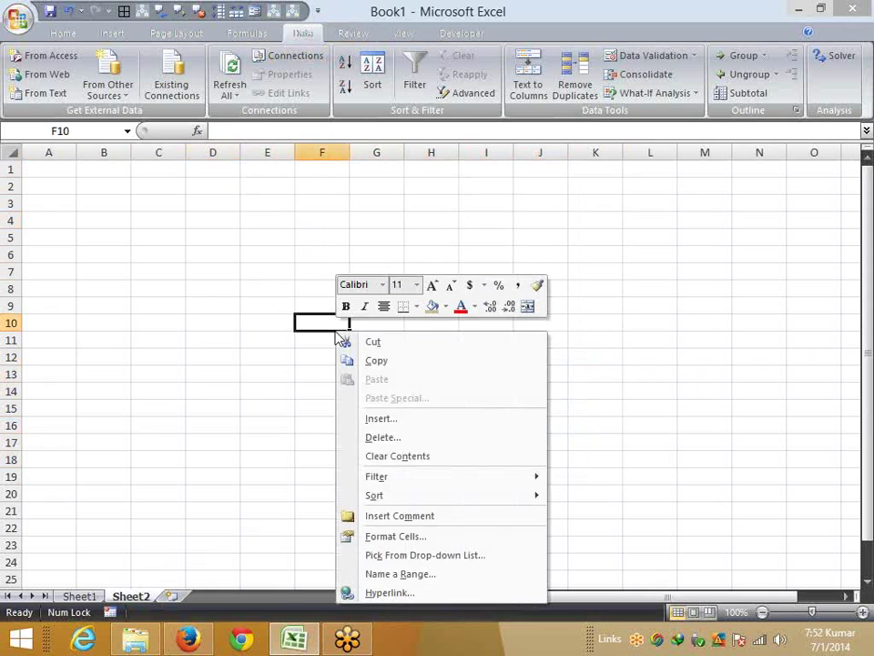
left_click(380, 536)
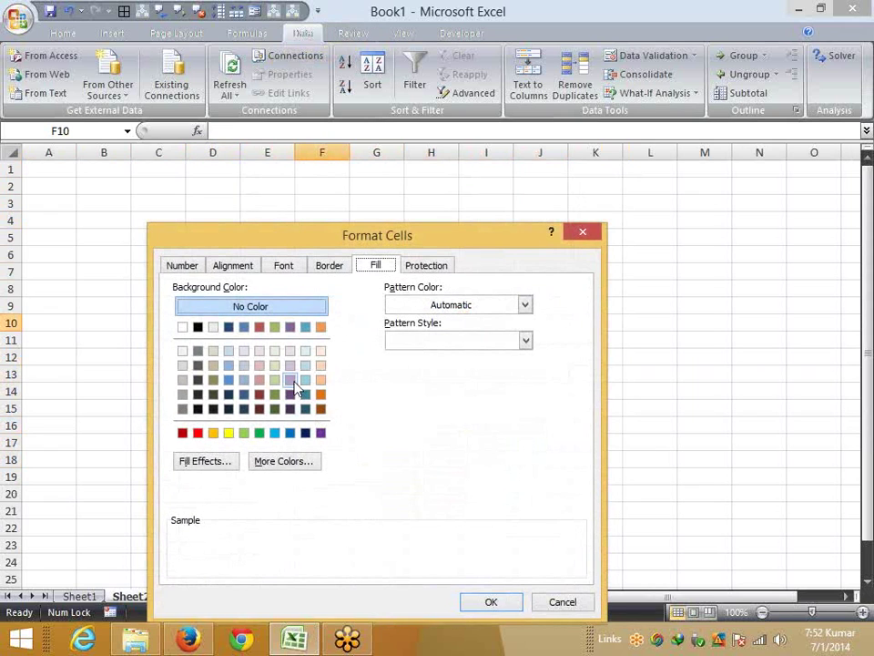
key("ctrl+Tab")
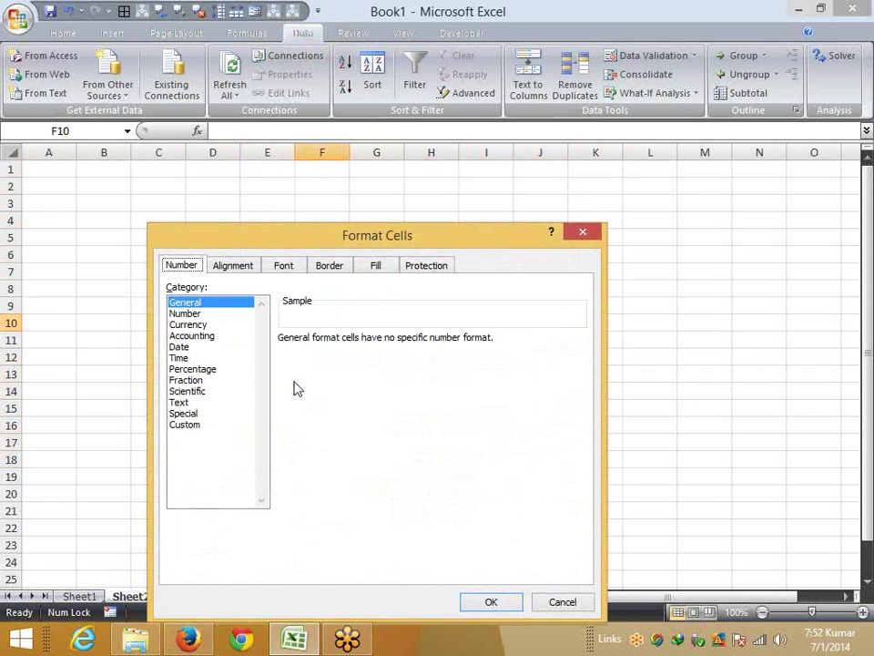
key("ctrl+Tab")
key("ctrl+Tab")
key("ctrl+Tab")
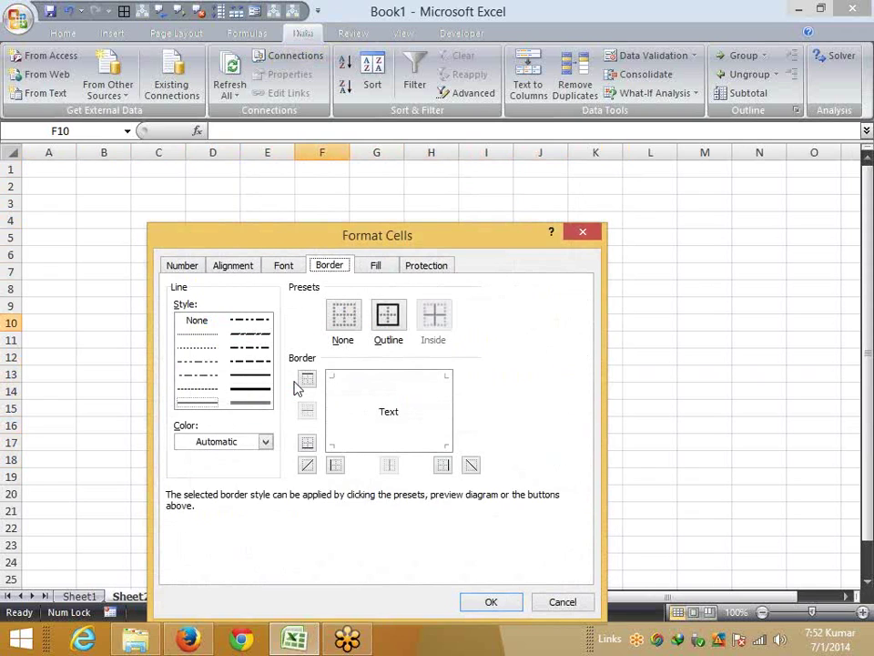
key("ctrl+shift+Tab")
key("ctrl+shift+Tab")
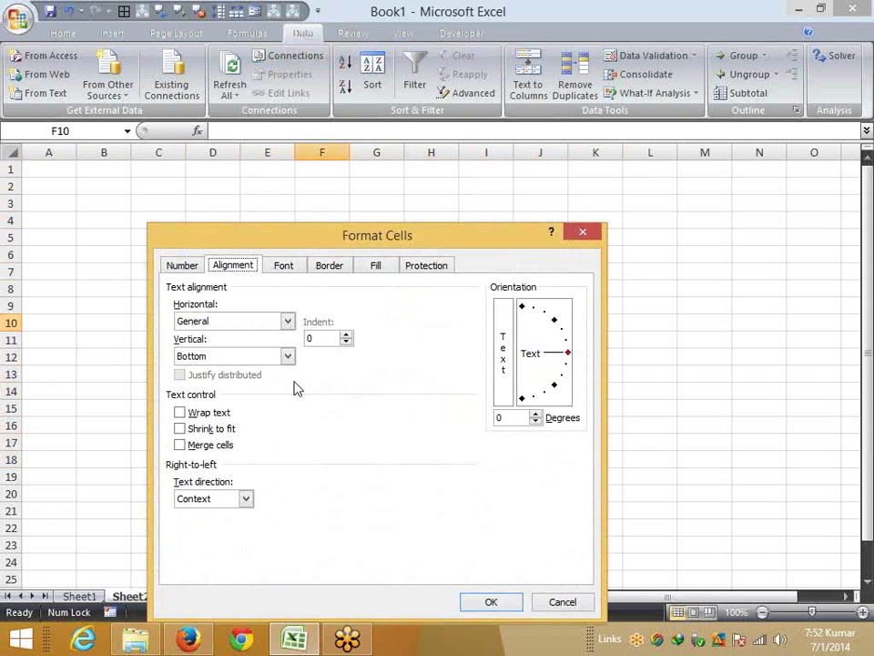
key("Escape")
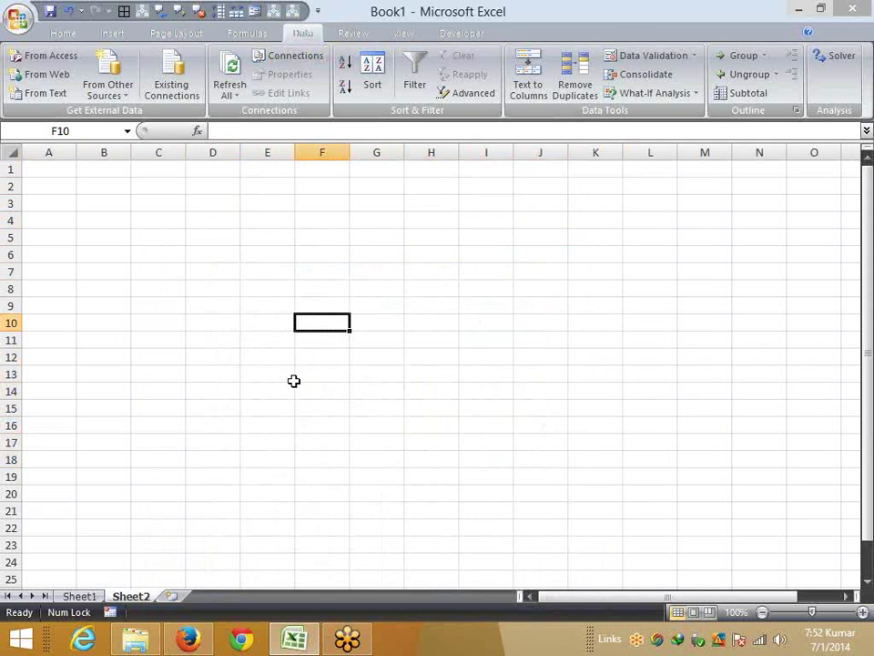
Select cell E6 and launch the Windows On-Screen Keyboard
left_click(291, 249)
key("super")
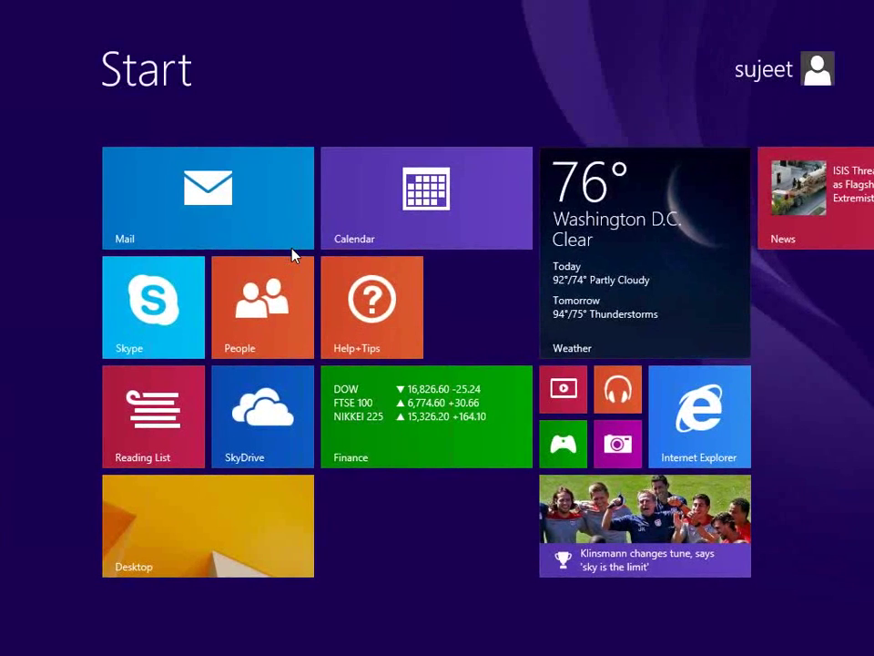
type("on-Screen Keyboard")
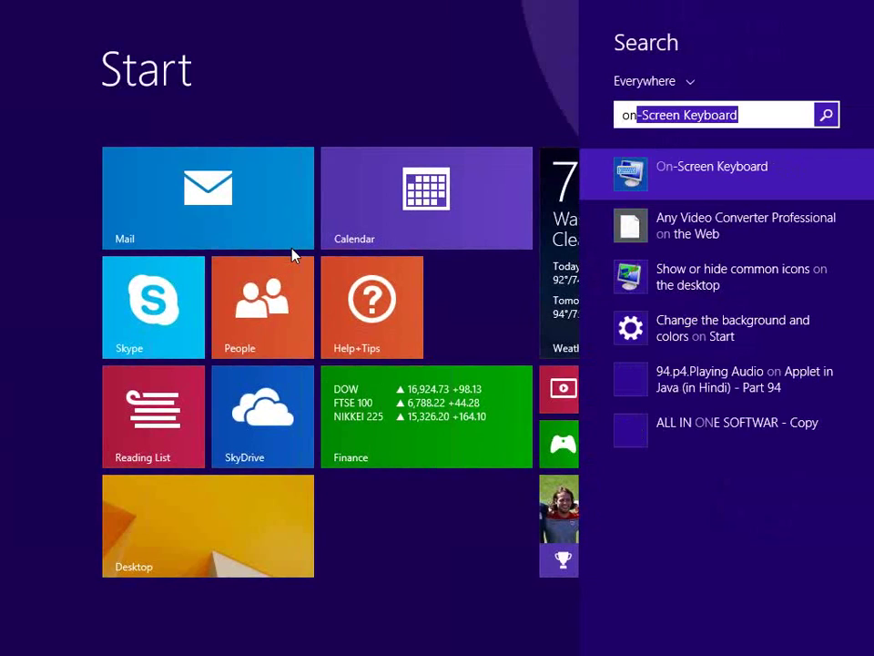
key("Return")
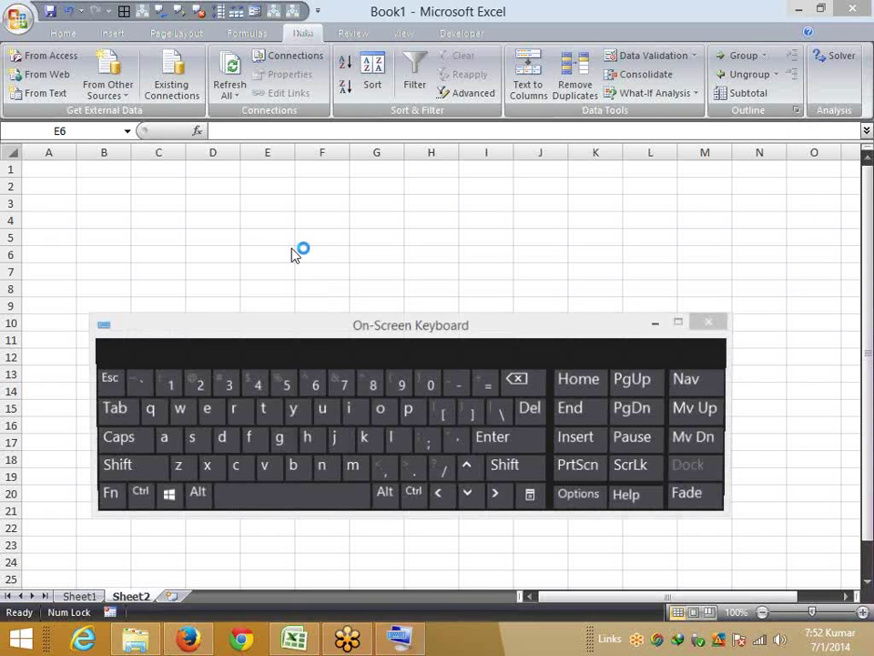
Enter "hk;" in cell E6 with the On-Screen Keyboard, erase the text and close the keyboard
left_click(277, 256)
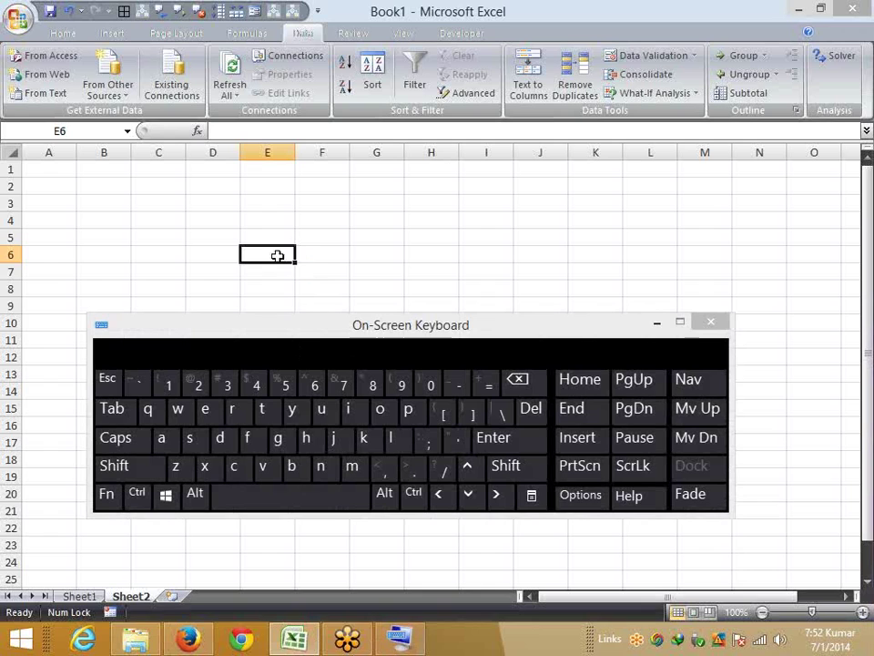
left_click(306, 438)
left_click(365, 439)
left_click(429, 445)
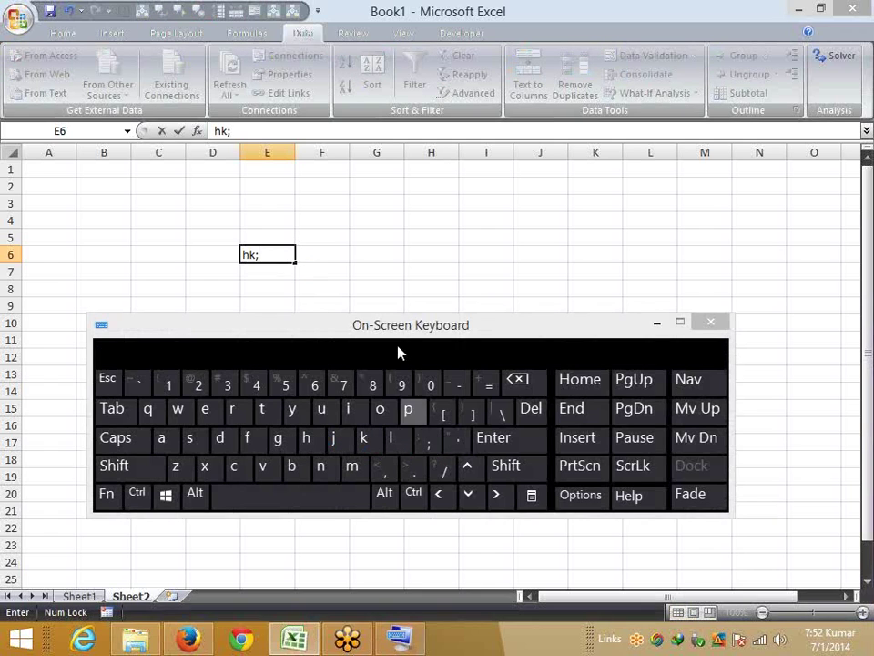
left_click_drag(265, 252, 229, 250)
key("BackSpace")
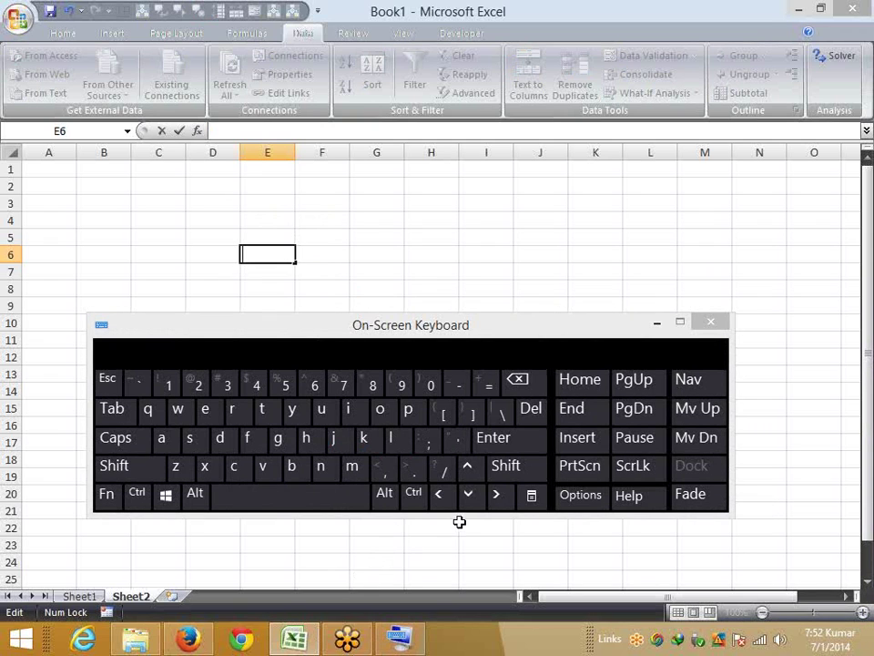
left_click(709, 324)
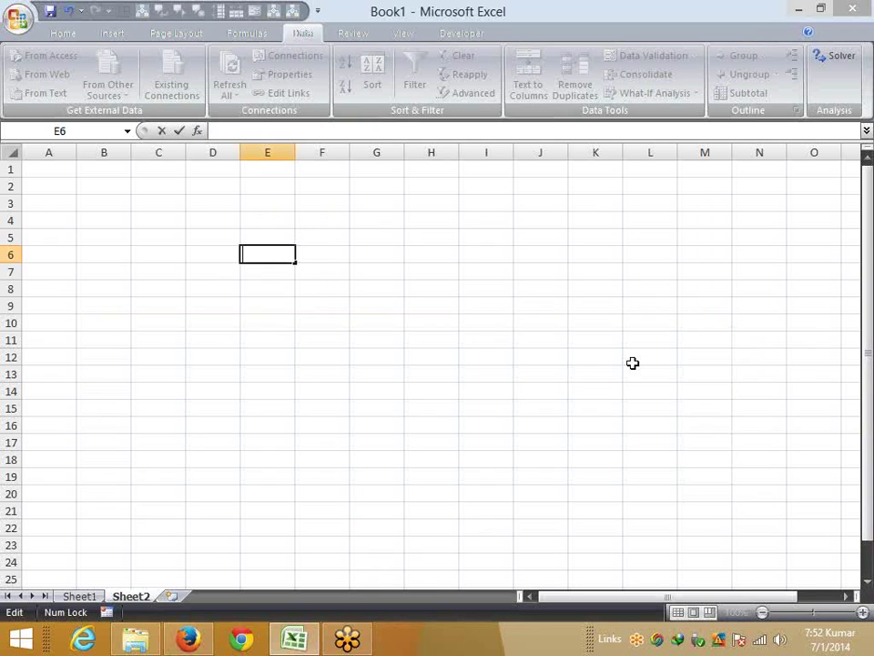
Select column G and cell L8, and close the workbook without saving its changes
left_click(383, 152)
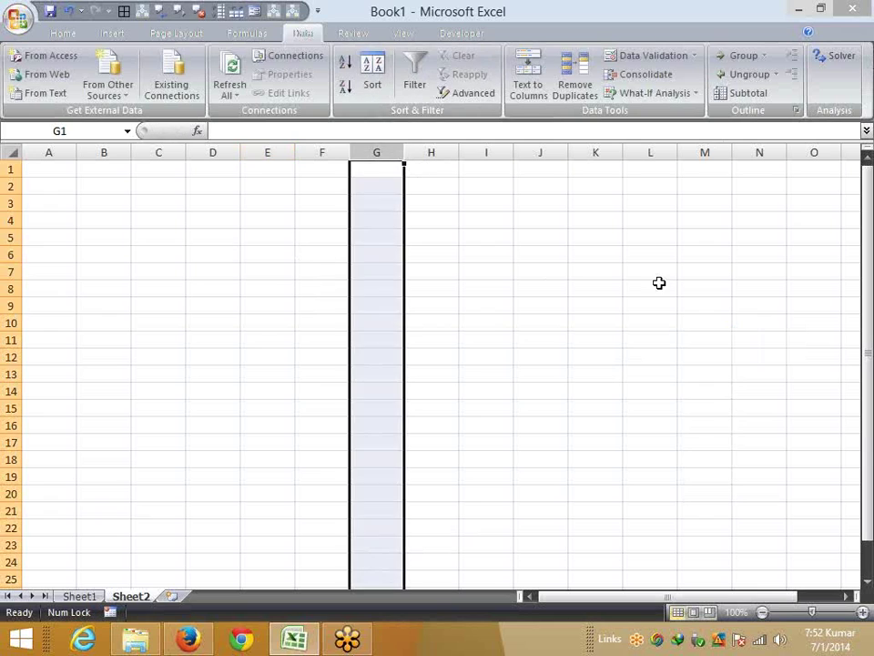
left_click(660, 283)
left_click(852, 9)
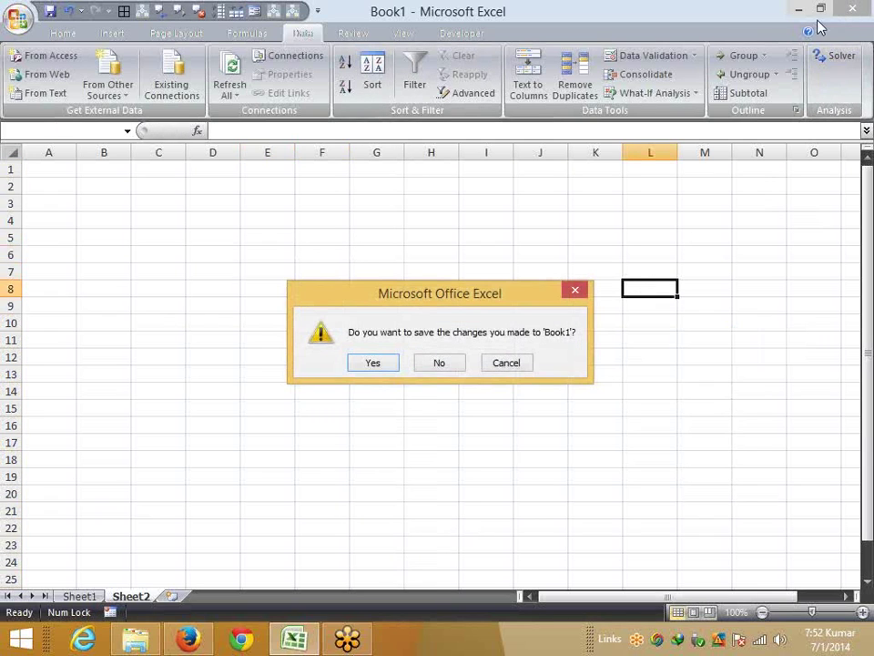
left_click(440, 364)
Open the Book1 workbook from the F: drive in File Explorer, look over its data and close it
left_click(199, 240)
left_click(195, 221)
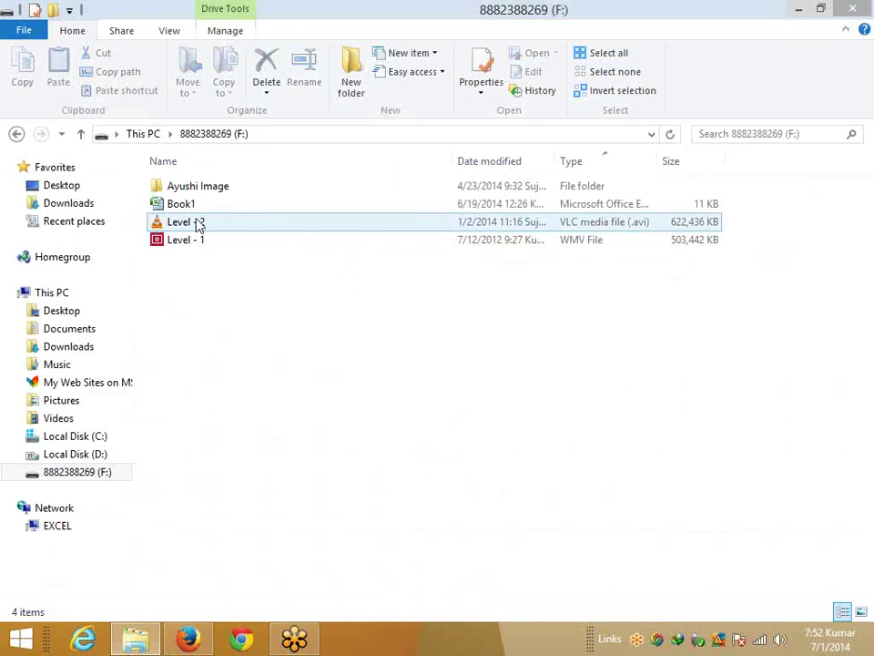
left_click(195, 205)
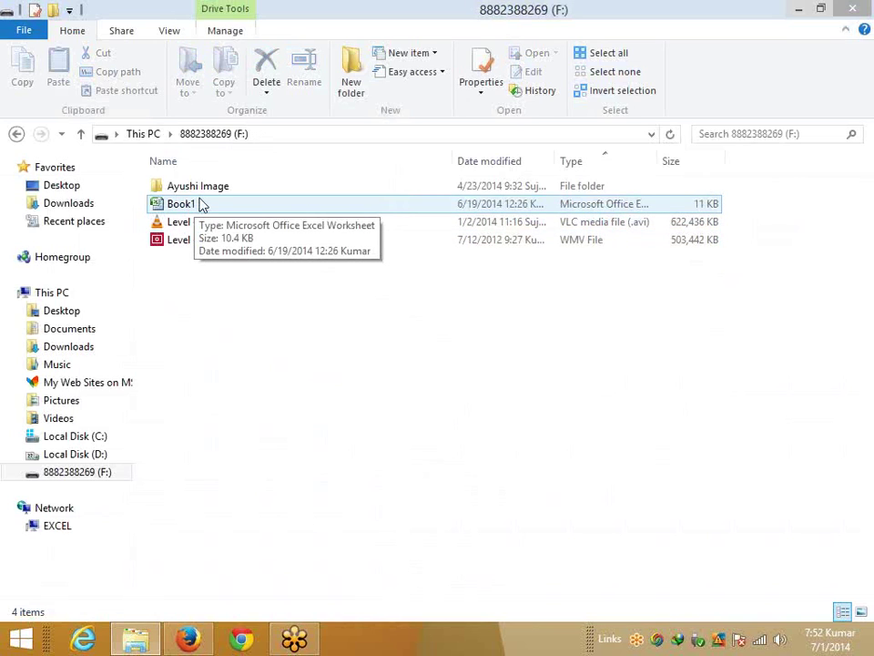
double_click(203, 204)
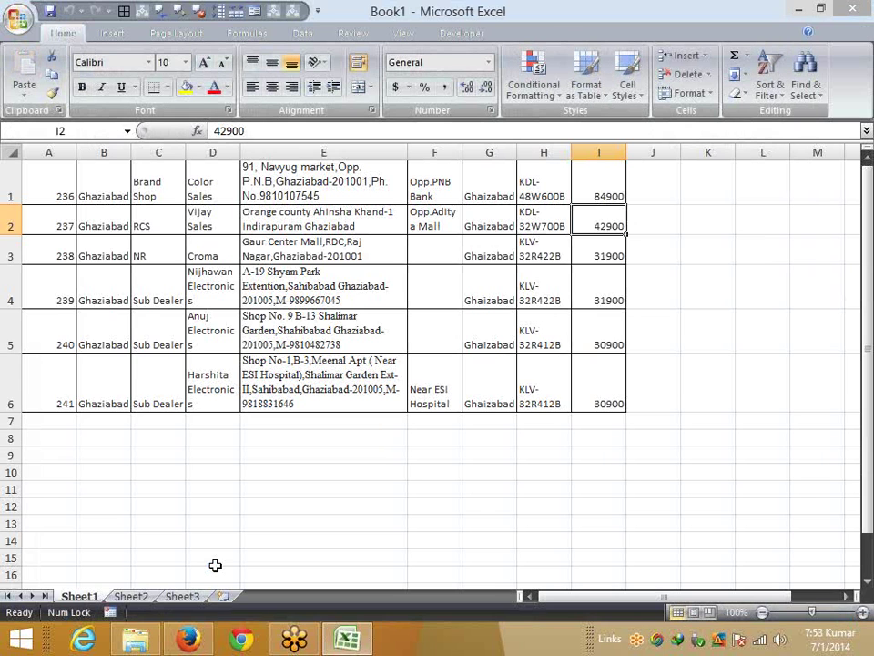
scroll(298, 339, "down", 1)
scroll(298, 340, "up", 1)
left_click(861, 8)
In the Book1 file's detail properties, set the title to "Address of office Branch" and apply the change
right_click(194, 206)
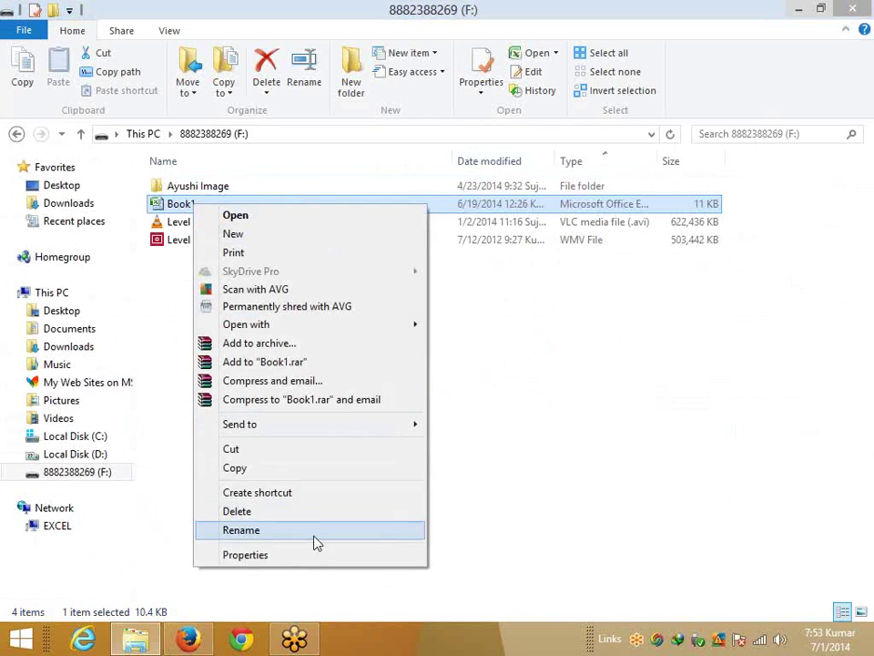
left_click(308, 557)
left_click(269, 221)
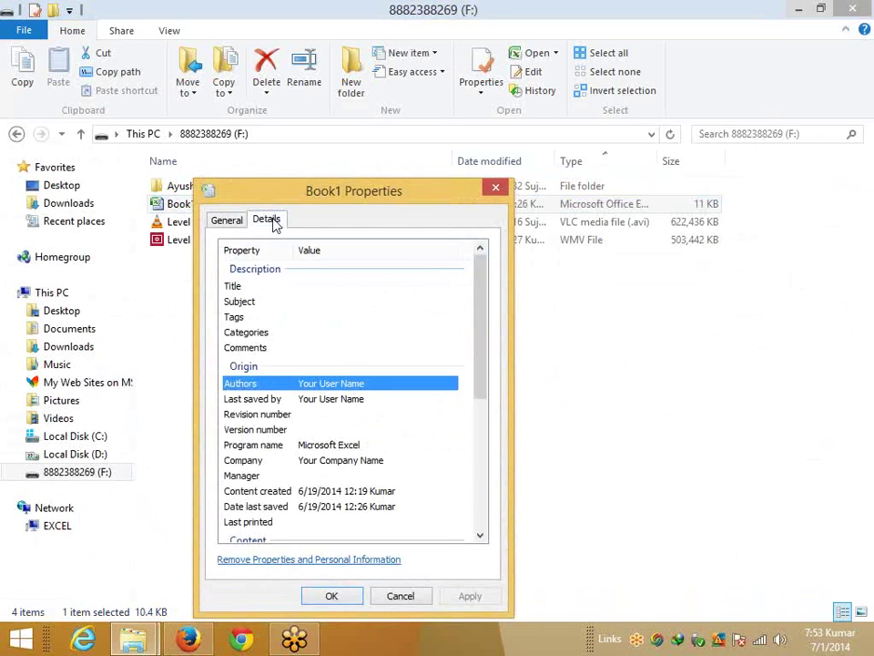
left_click(301, 286)
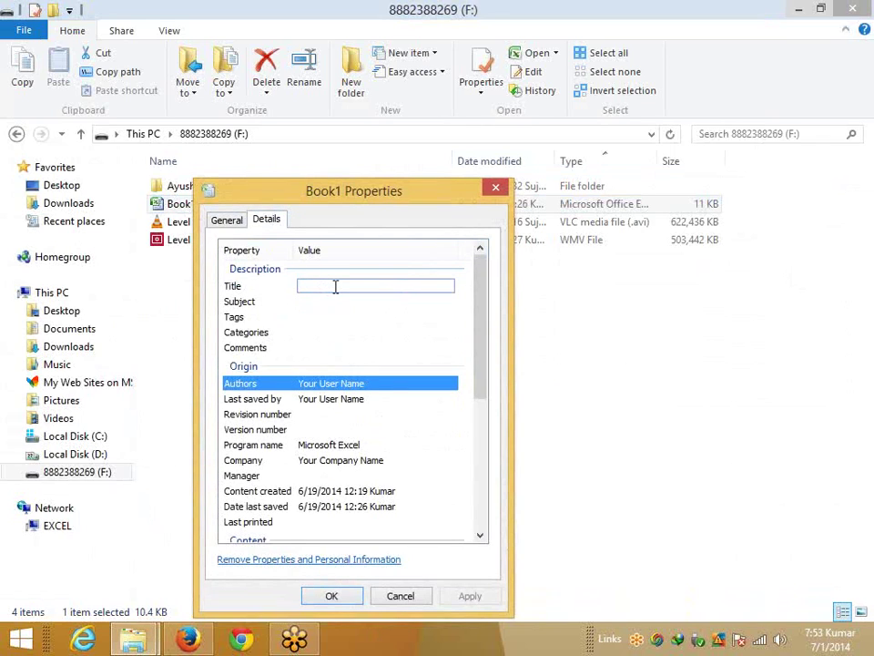
type("Address of office Branch")
left_click(339, 316)
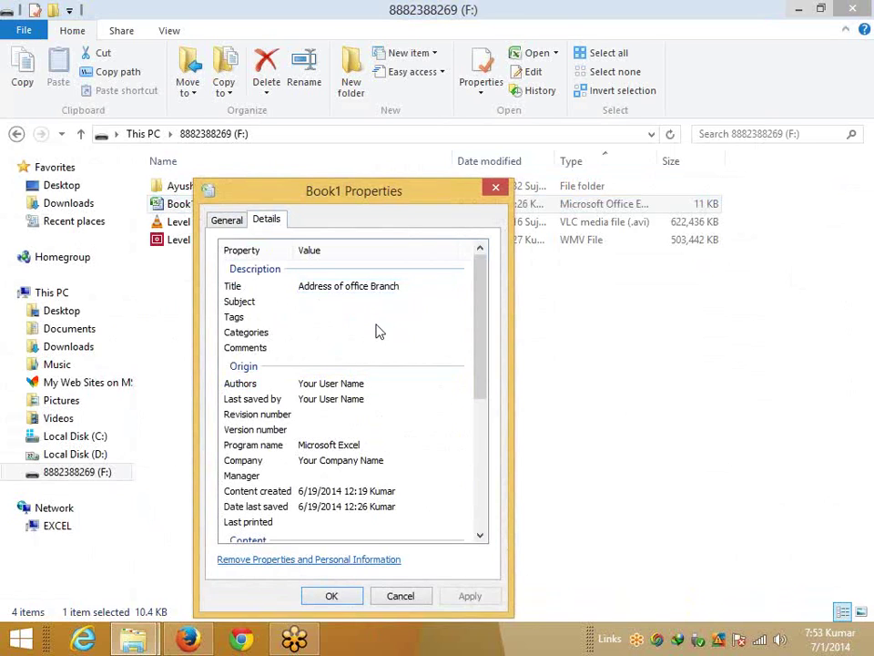
left_click(336, 332)
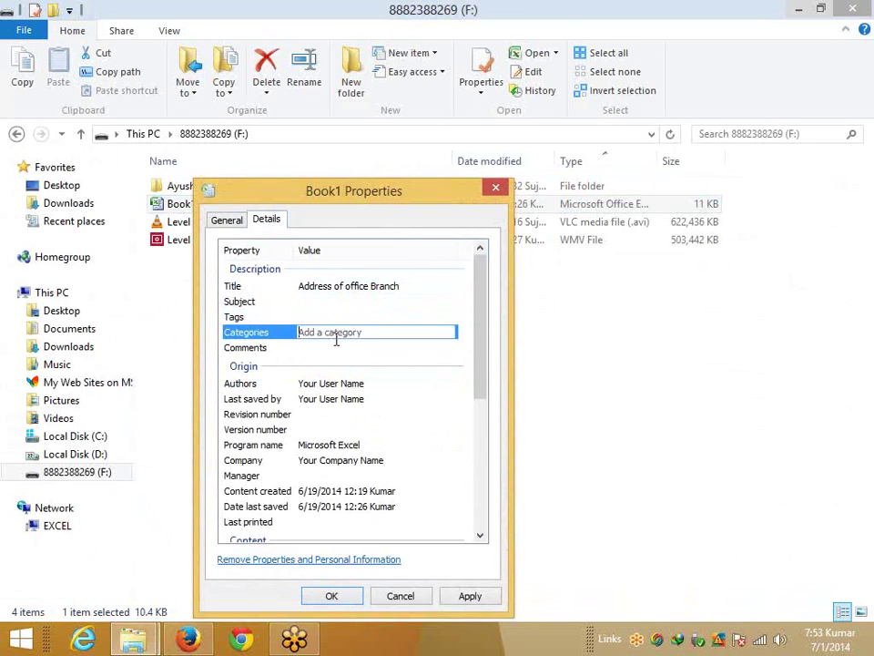
left_click(470, 596)
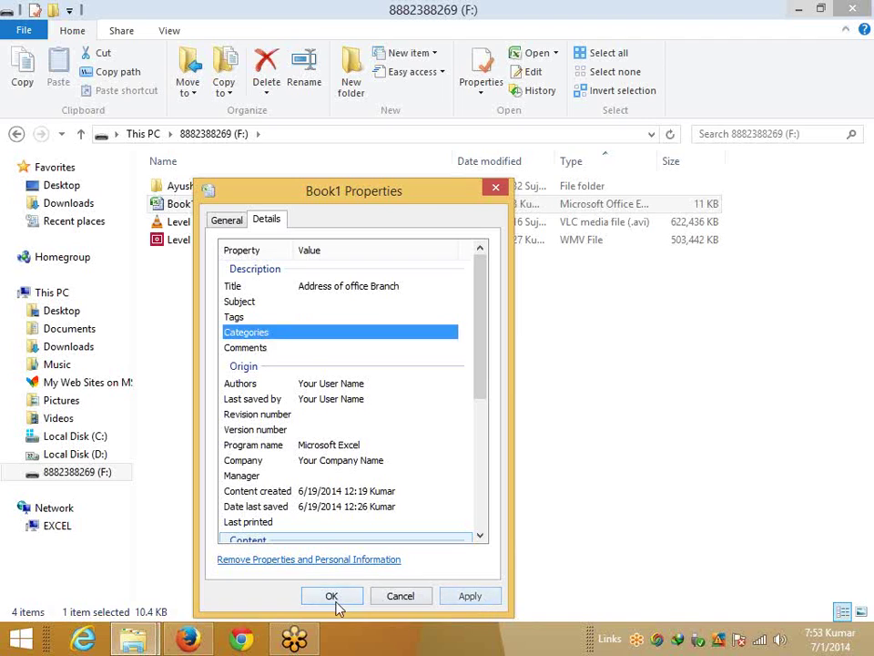
left_click(331, 596)
Refresh the F: drive's file listing and check the Book1 entry
right_click(256, 425)
left_click(301, 228)
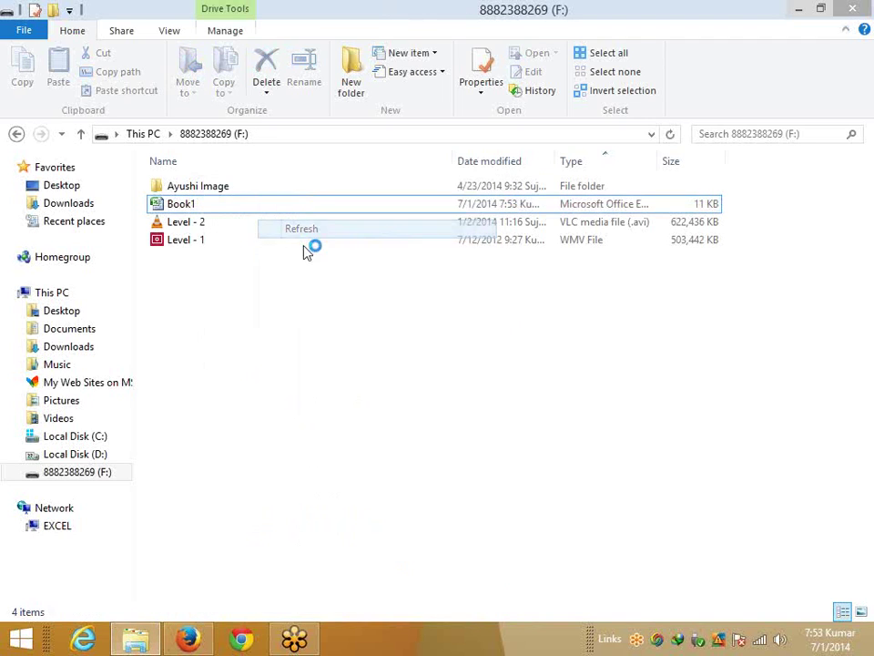
left_click(178, 208)
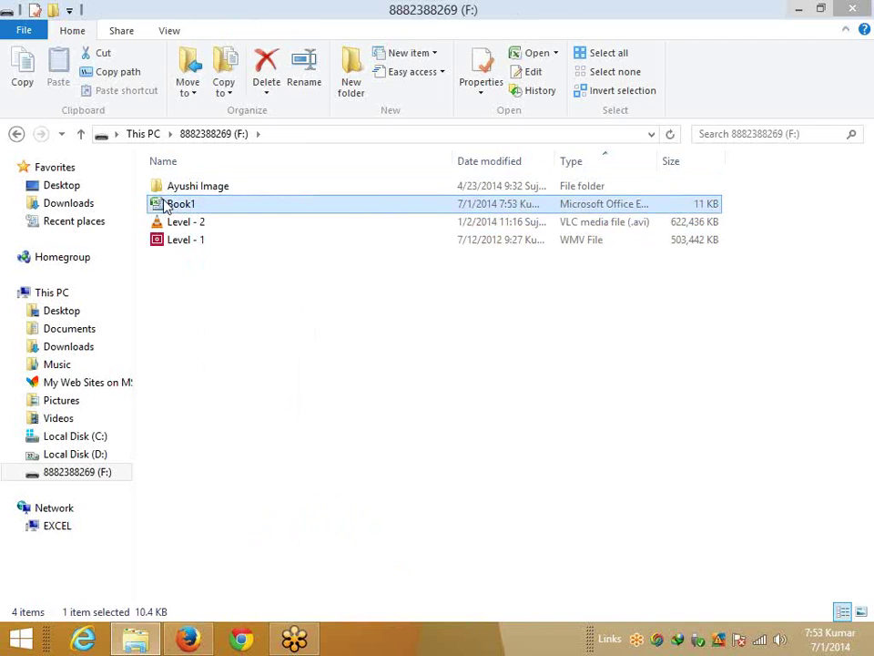
left_click(191, 345)
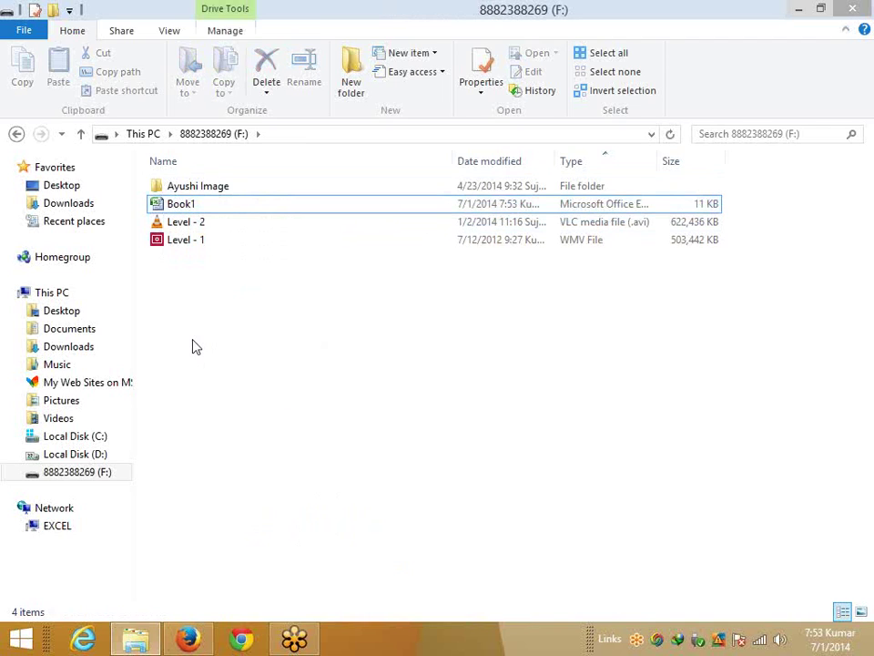
right_click(192, 345)
left_click(254, 410)
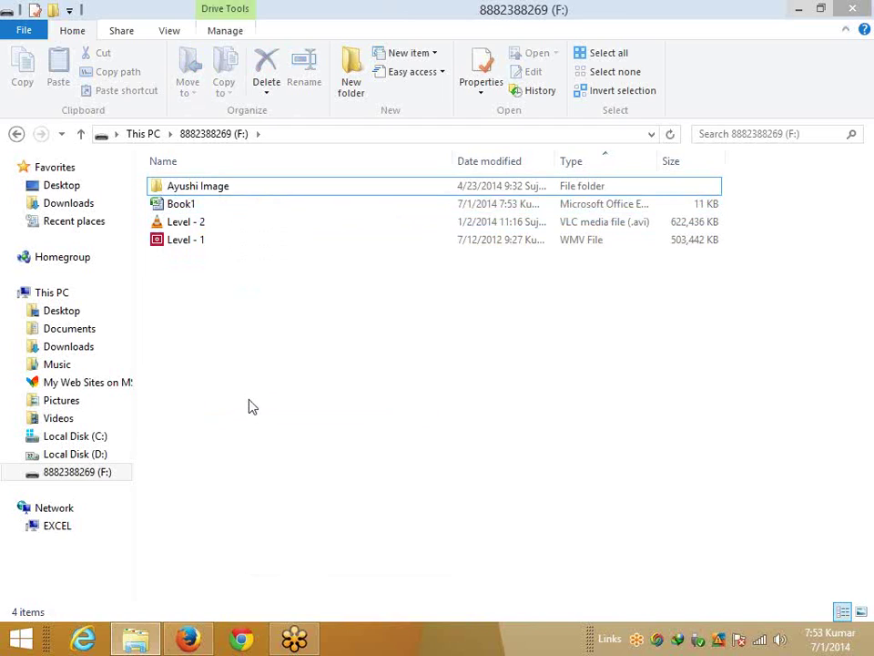
right_click(250, 403)
left_click(290, 209)
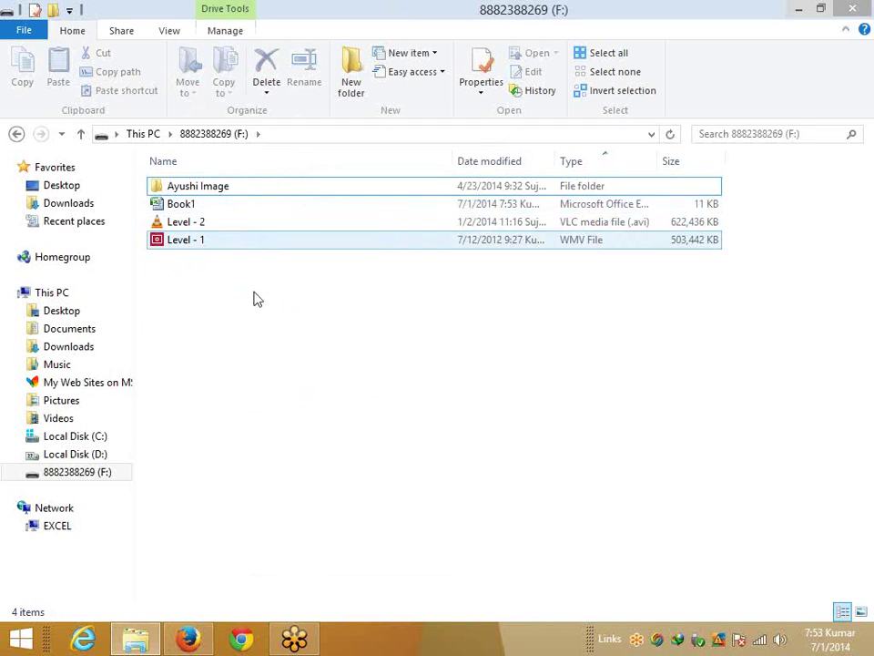
Check the Book1 file's information again, switch to Local Disk (D:) and return to the F: drive
left_click(183, 206)
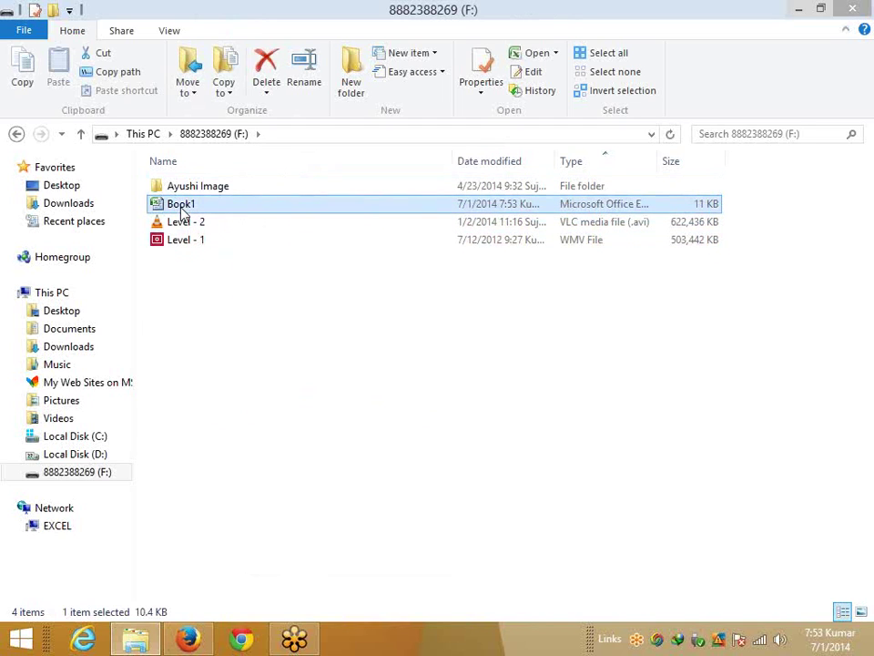
left_click(191, 353)
left_click(182, 208)
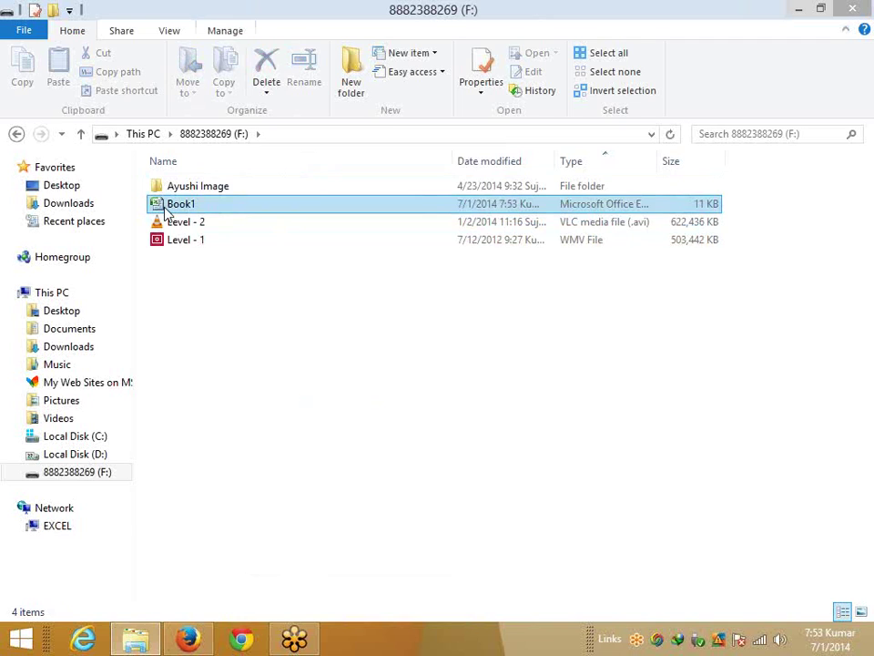
left_click(98, 454)
left_click(103, 470)
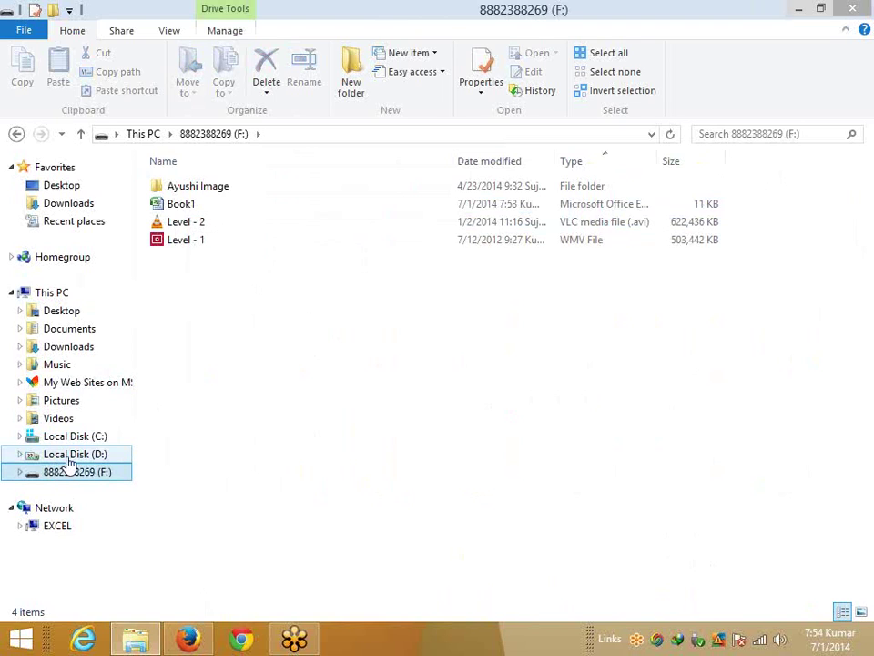
Check the DATAPIVOT file's information on the desktop, return to File Explorer and search the Desktop folder for "vba"
key("super+d")
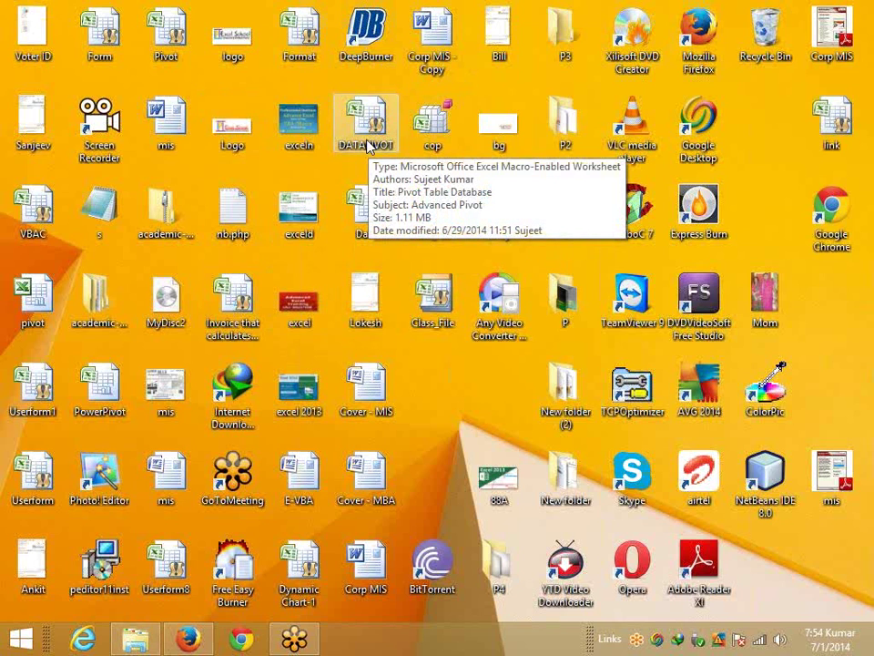
left_click(134, 643)
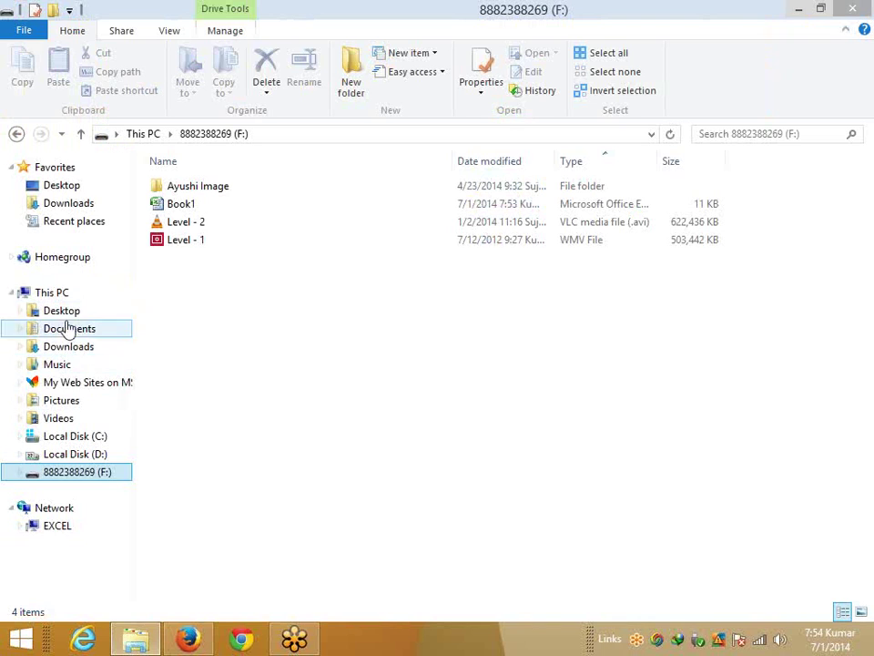
left_click(62, 312)
left_click(737, 133)
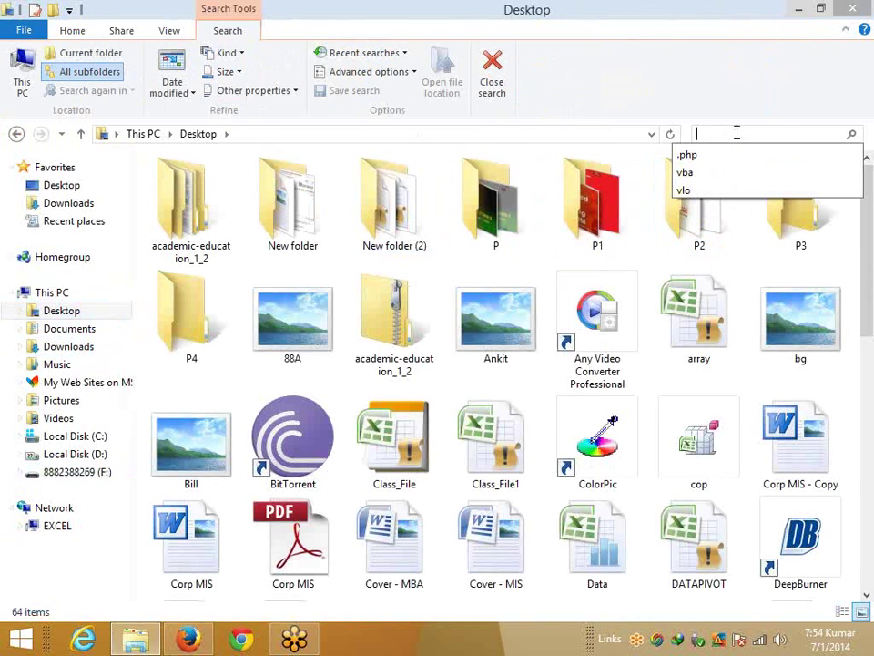
left_click(717, 181)
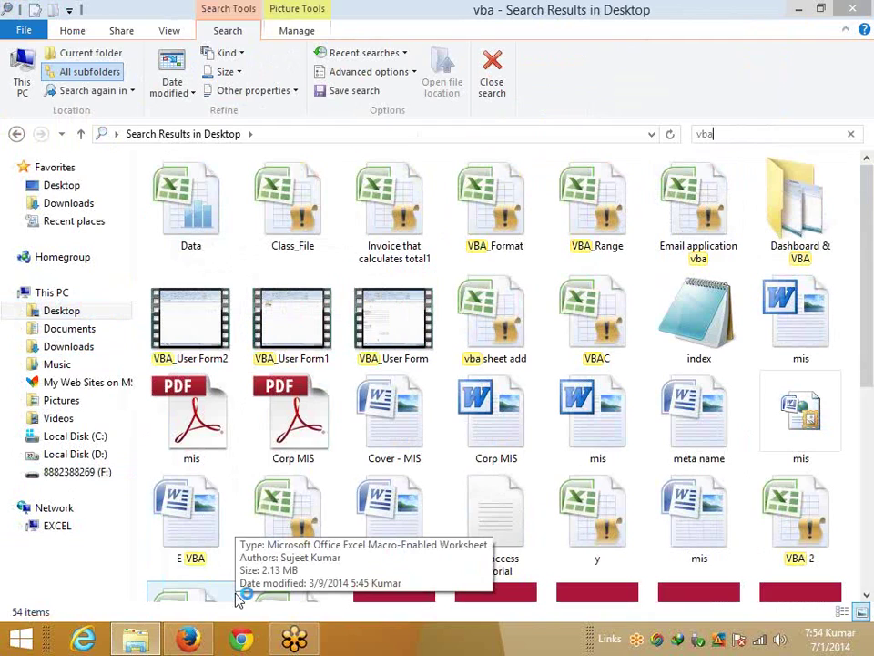
Examine the detail properties of the Data workbook in the search results, then close them and the File Explorer window
left_click(183, 242)
right_click(183, 242)
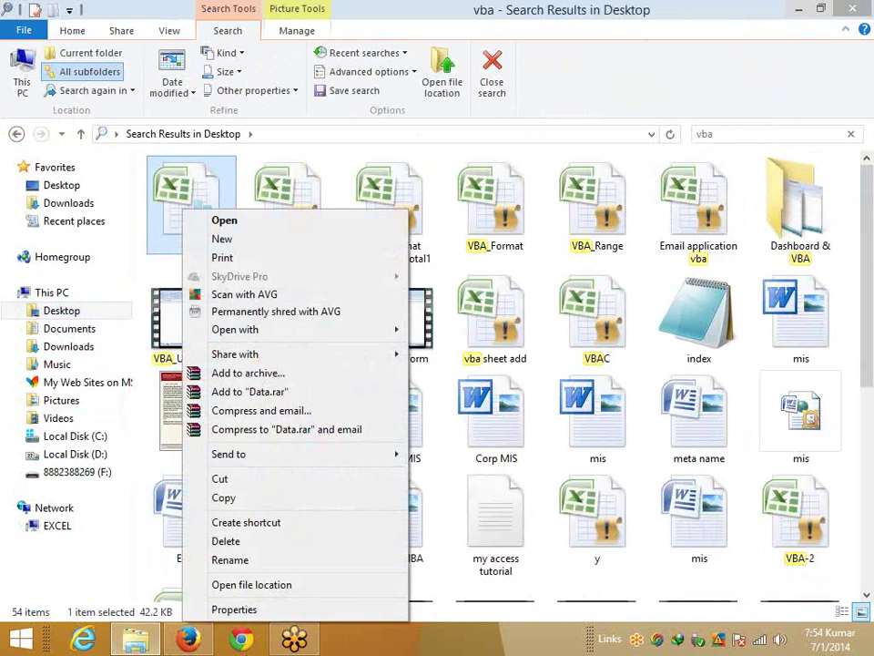
left_click(239, 610)
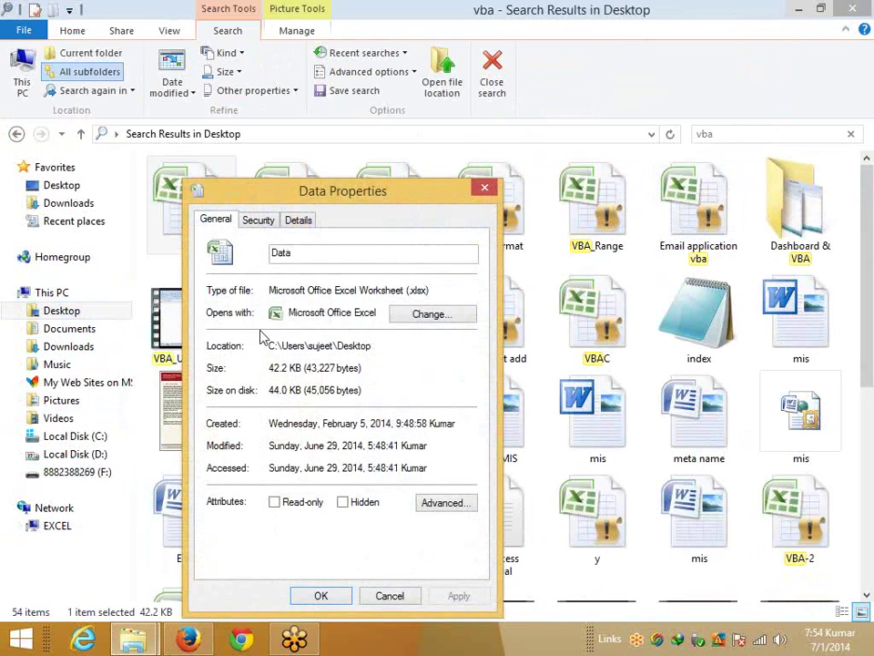
left_click(297, 222)
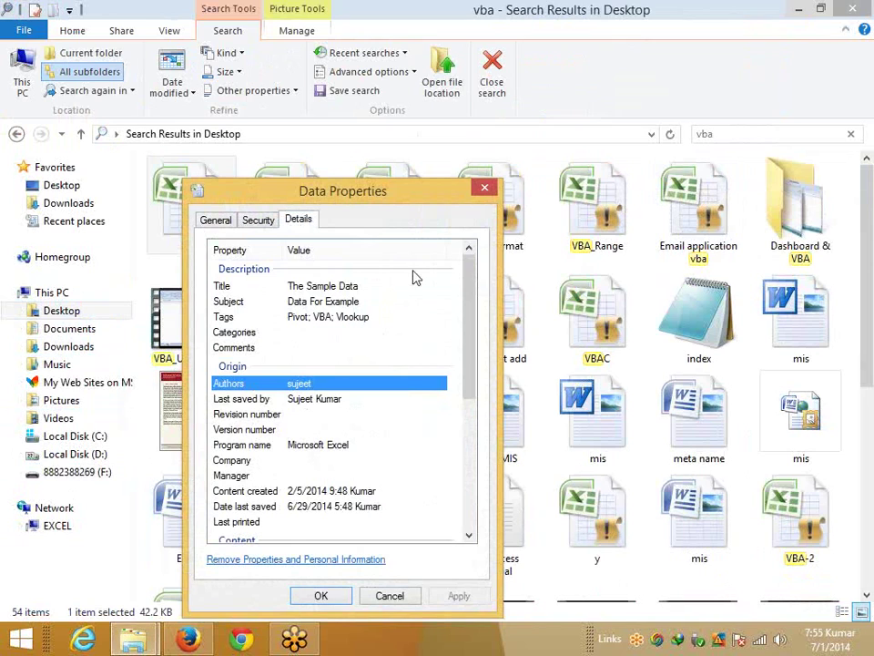
left_click(481, 189)
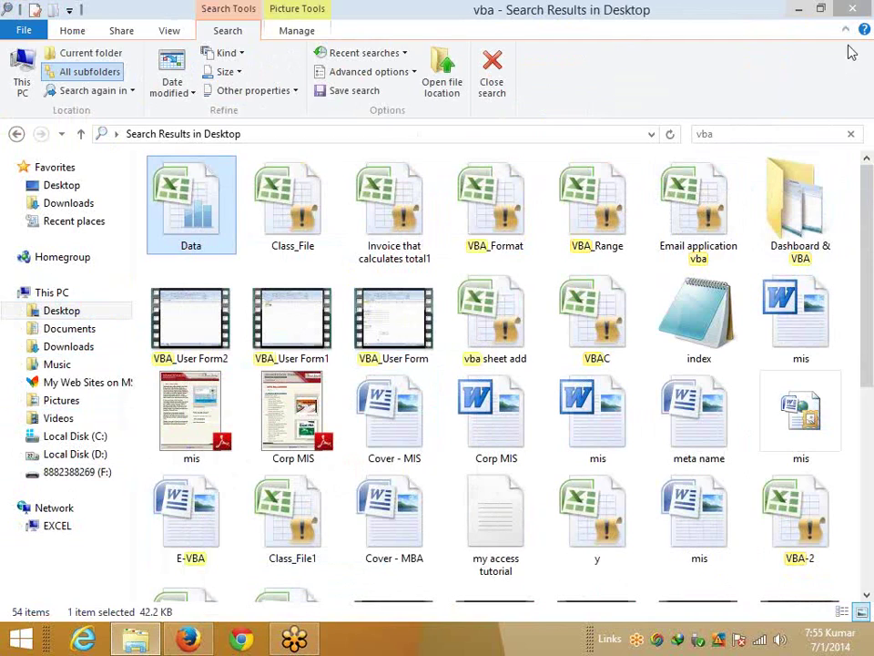
left_click(852, 10)
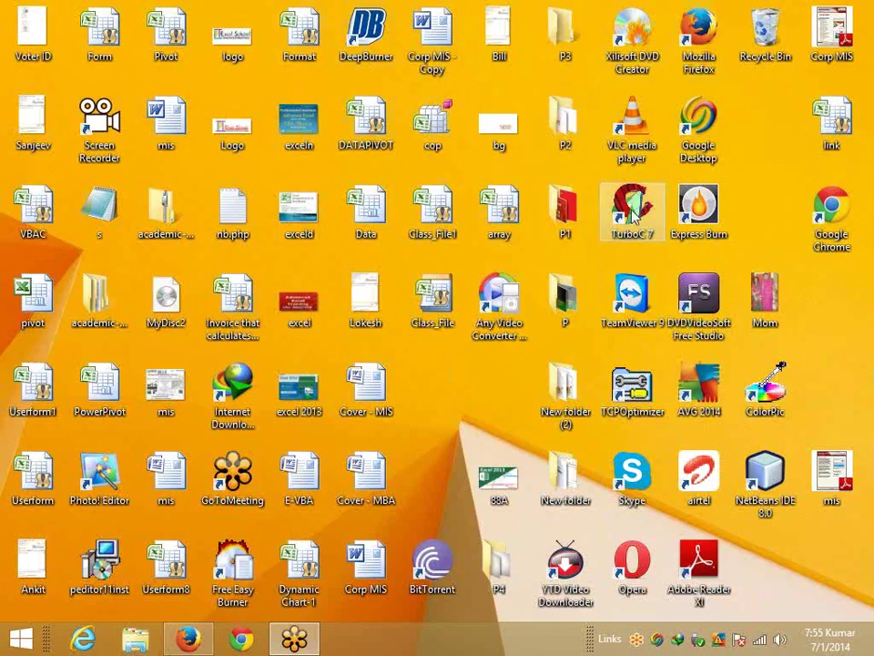
Refresh the desktop twice
right_click(424, 384)
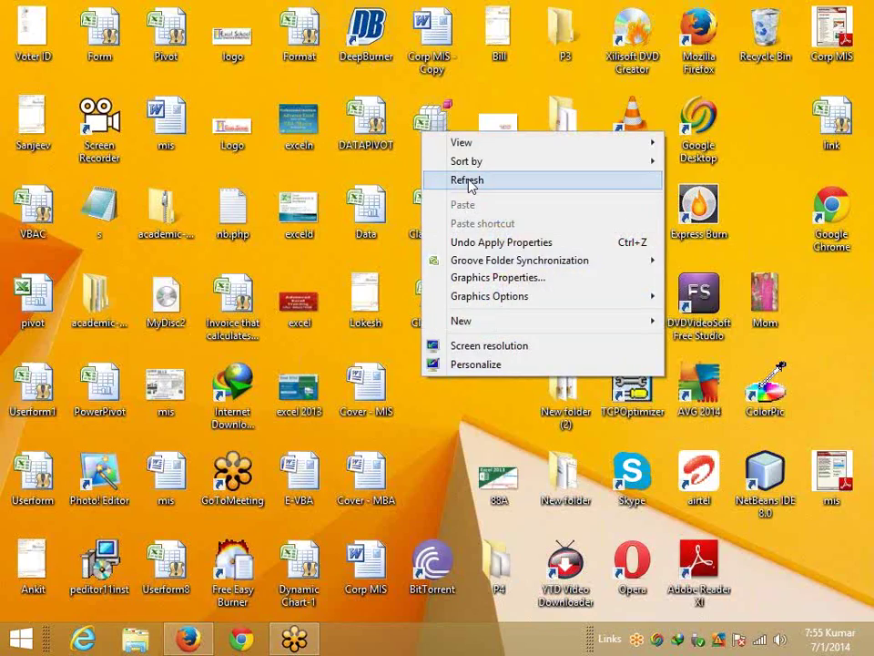
left_click(495, 181)
right_click(435, 431)
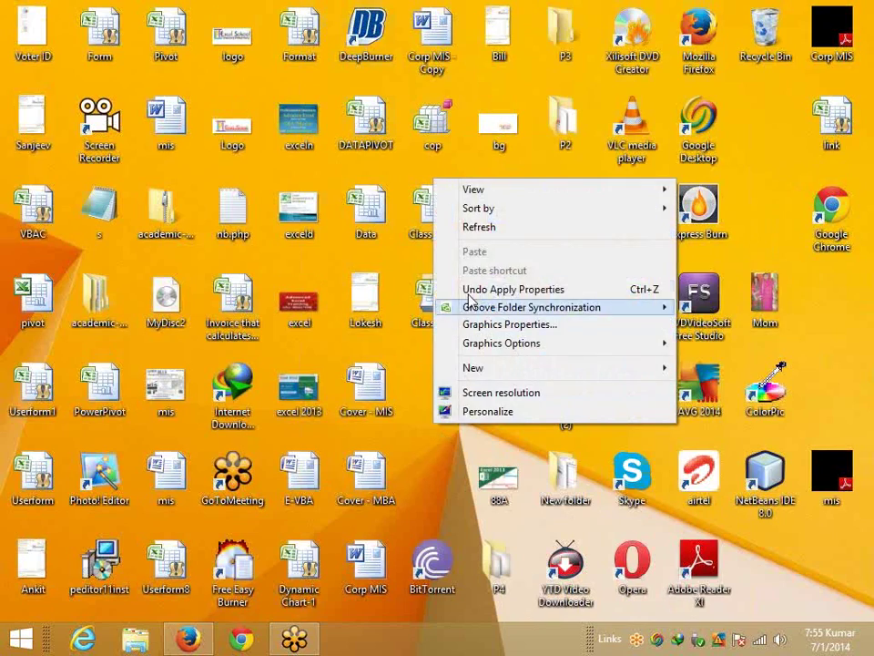
left_click(478, 230)
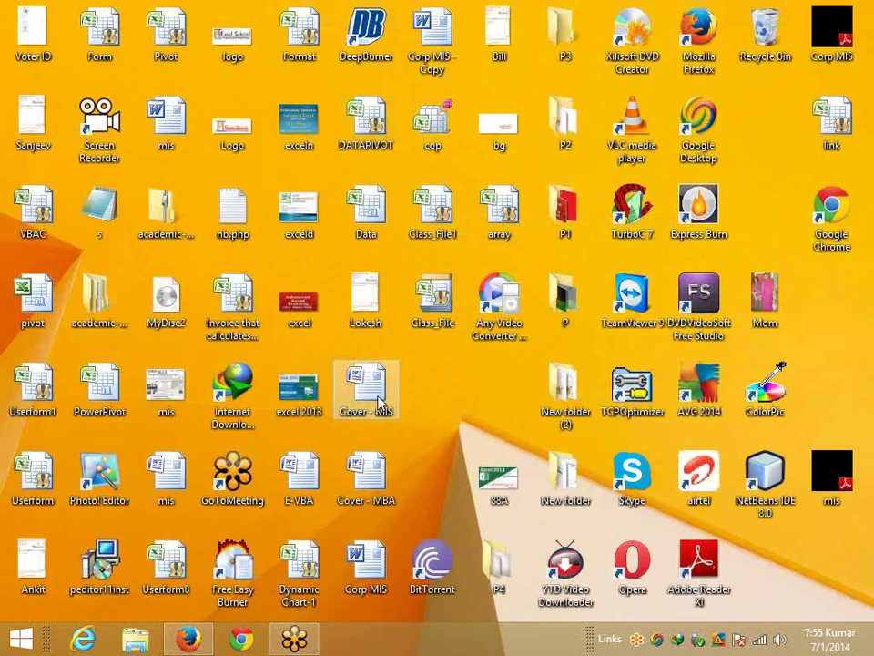
Open Windows Help and Support, search for "shortcuts" and open the Keyboard shortcuts article
key("F1")
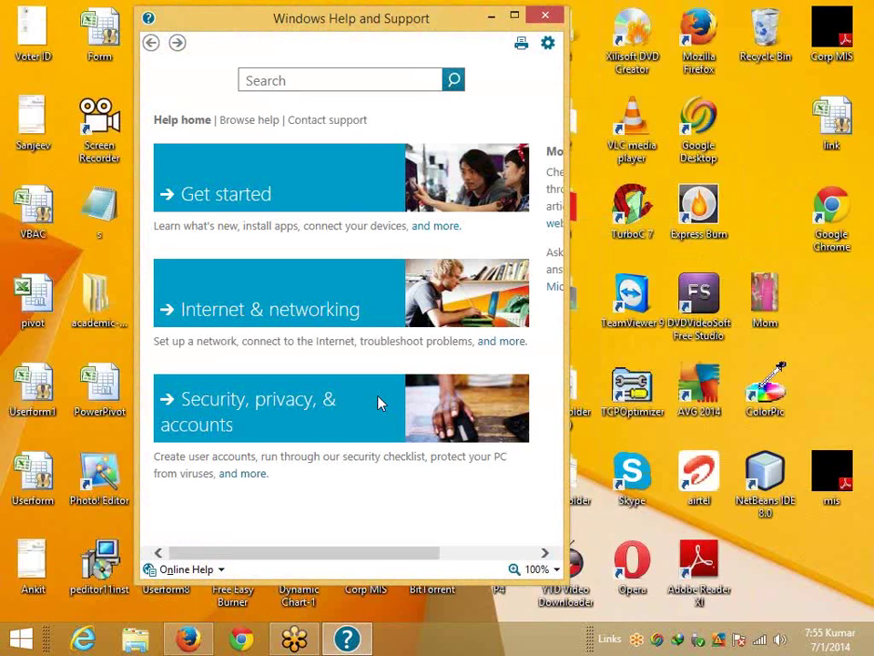
left_click(318, 87)
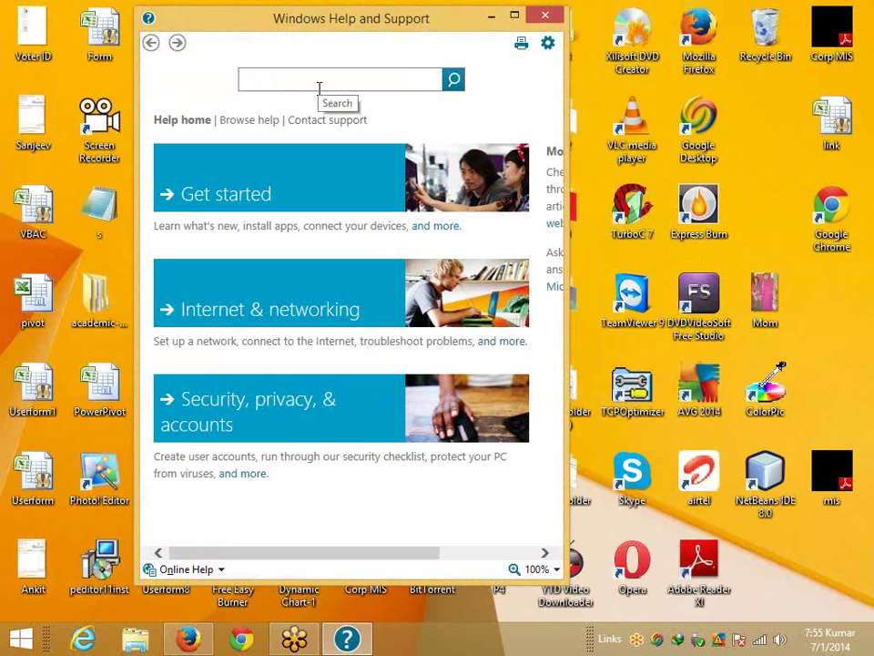
type("shortcuts")
key("Return")
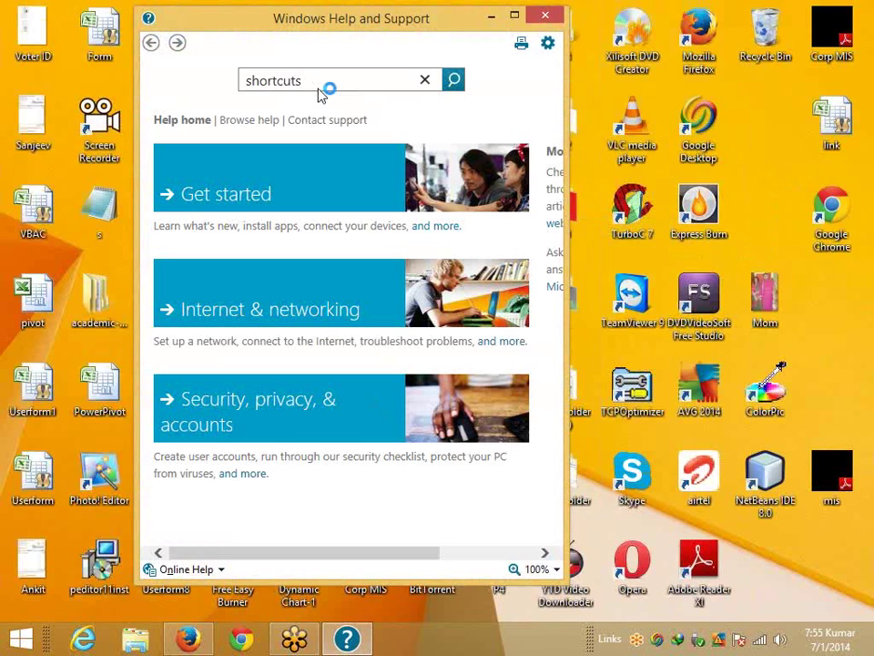
left_click(445, 82)
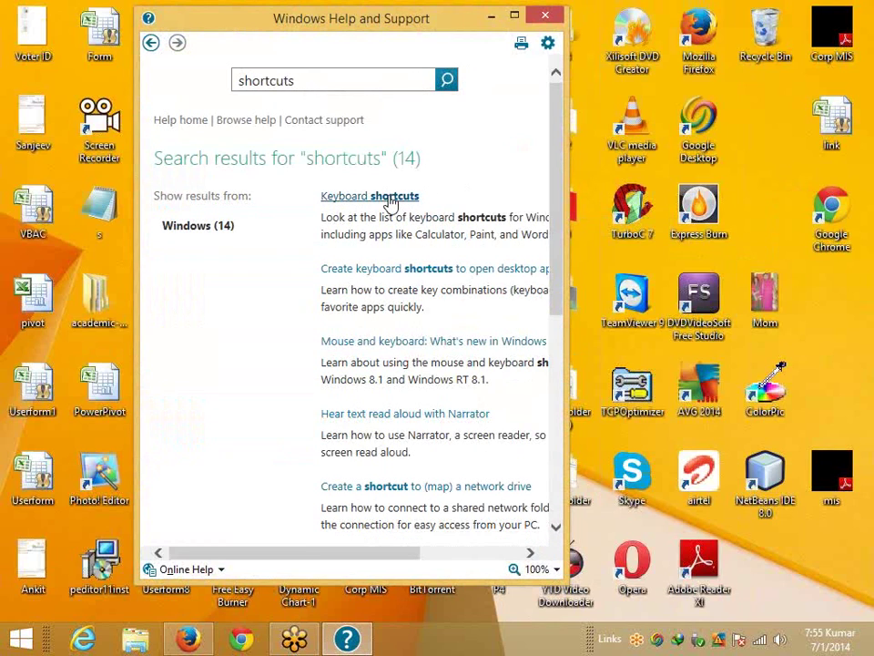
left_click(390, 197)
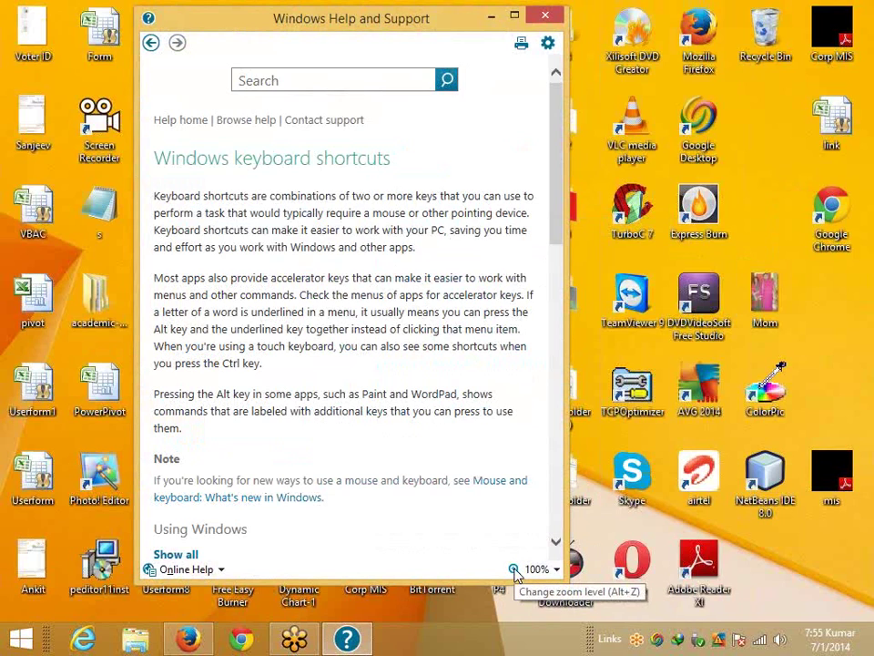
Expand the new and general keyboard shortcuts sections of the article and read through their tables
scroll(335, 464, "down", 5)
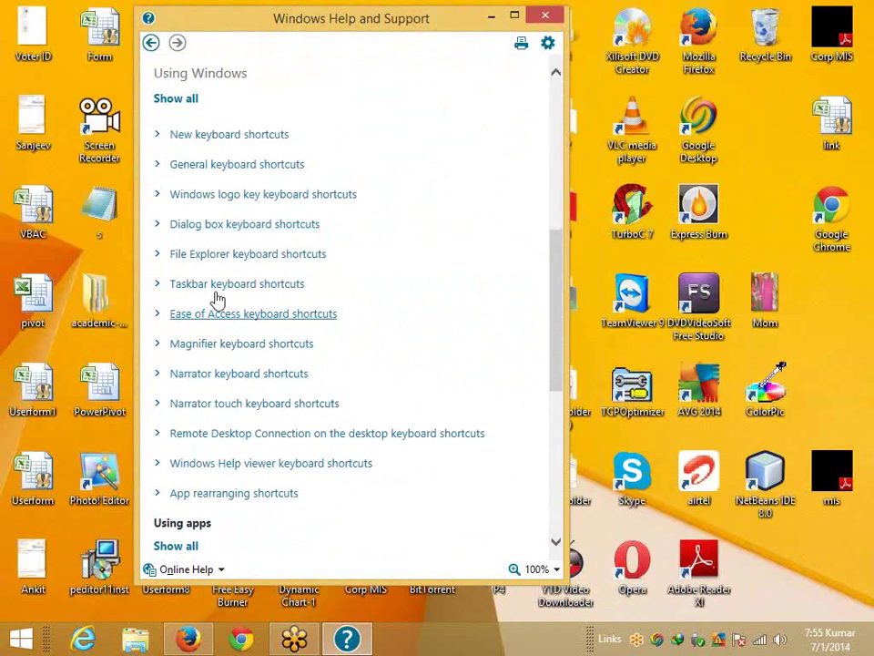
left_click(159, 139)
scroll(158, 141, "down", 12)
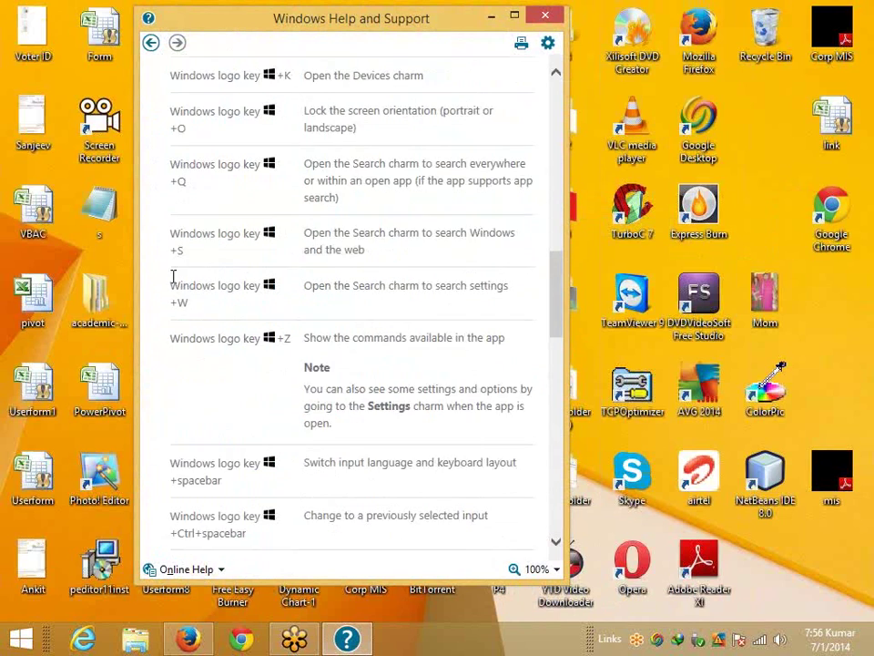
left_click(159, 87)
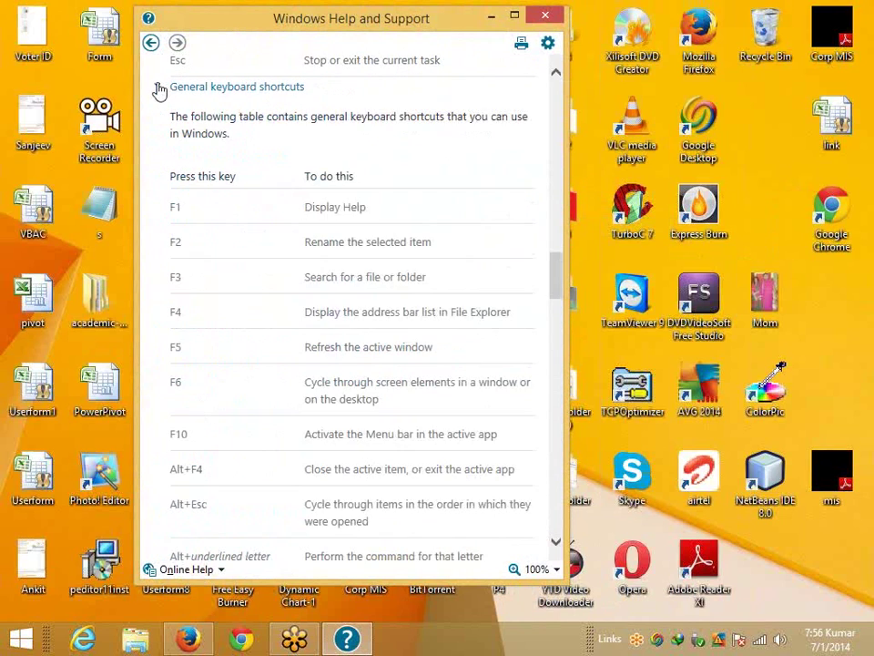
scroll(186, 261, "down", 3)
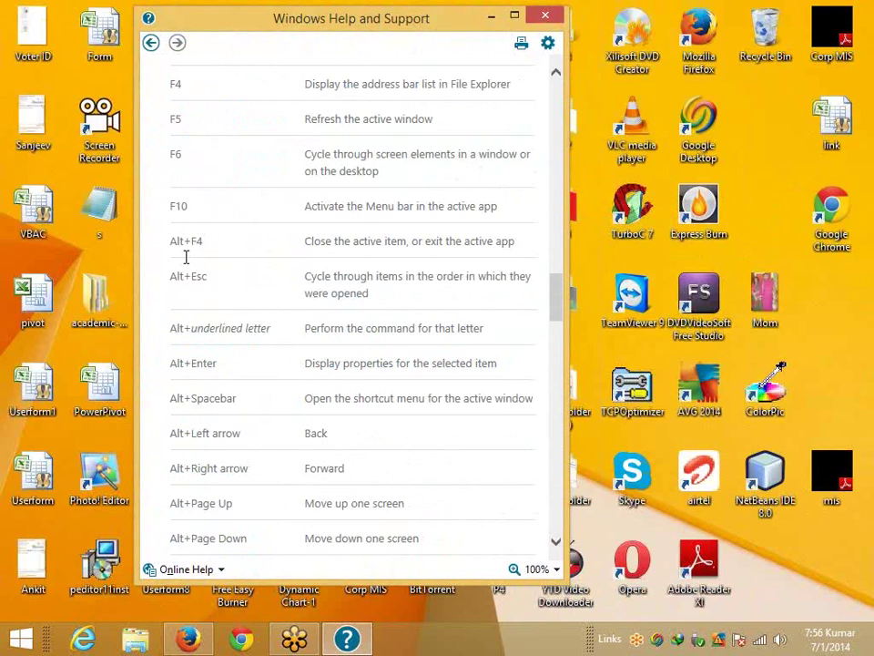
scroll(186, 260, "down", 15)
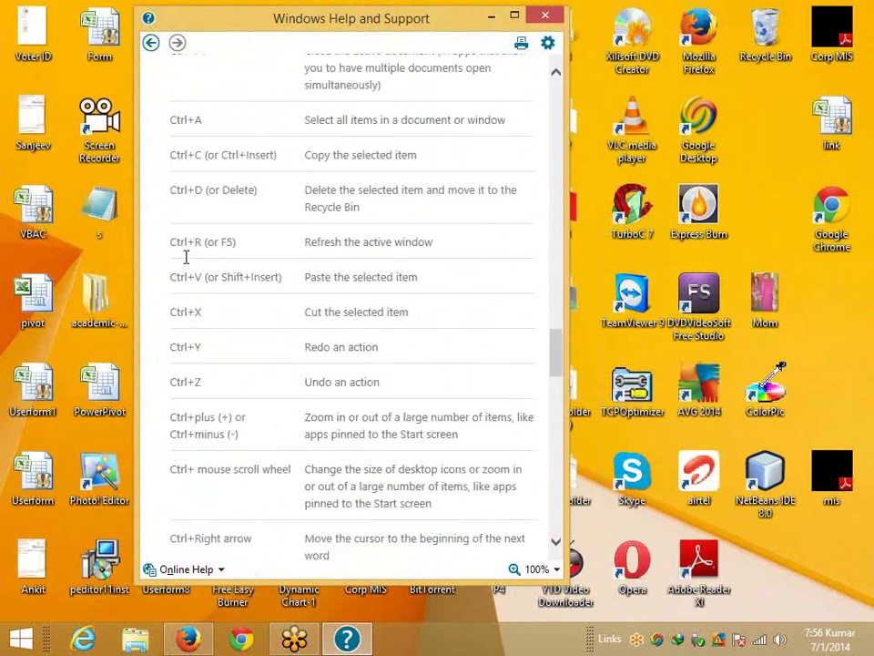
scroll(184, 263, "down", 3)
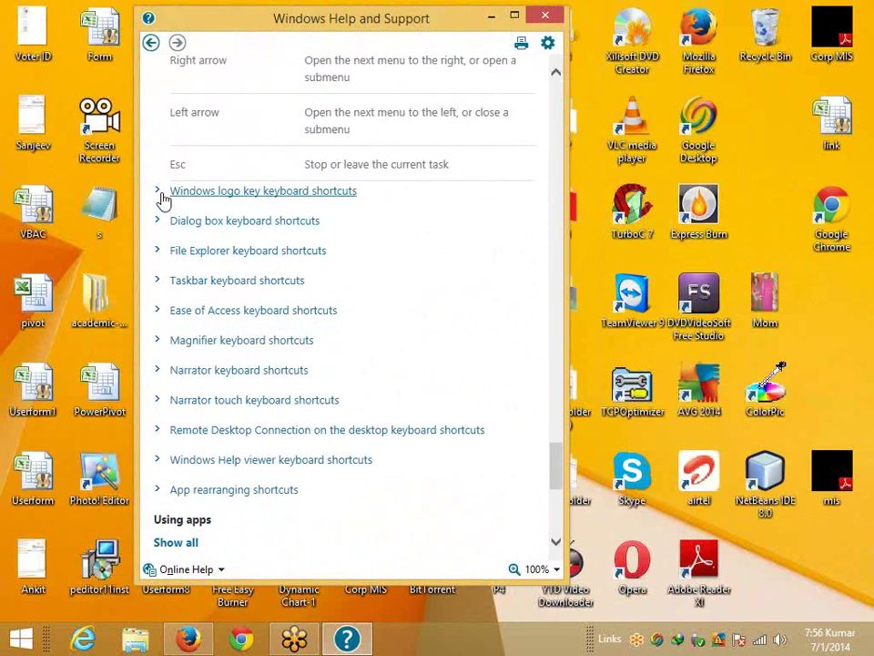
Expand the Windows logo key keyboard shortcuts section and read through its table
left_click(166, 192)
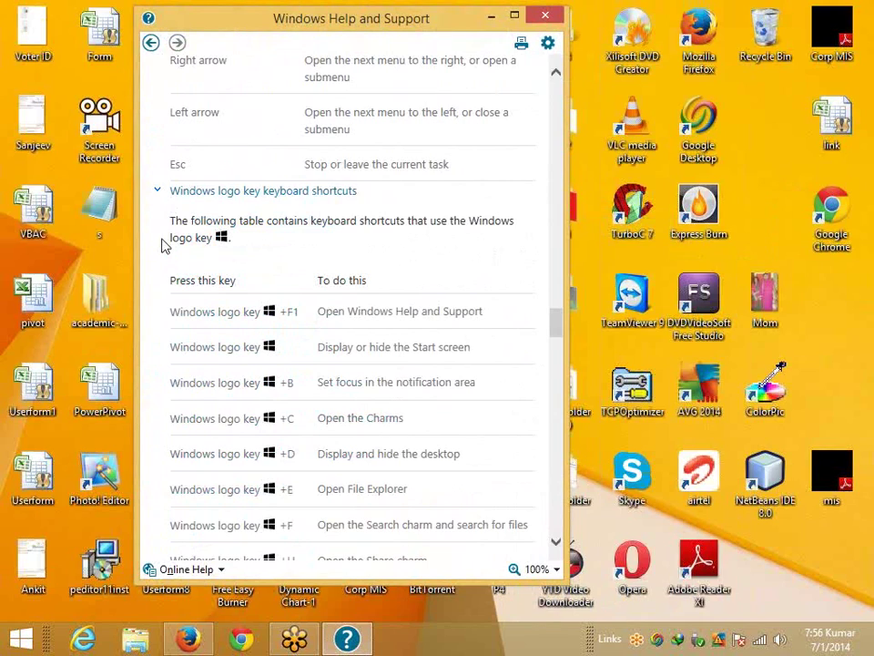
scroll(165, 246, "down", 15)
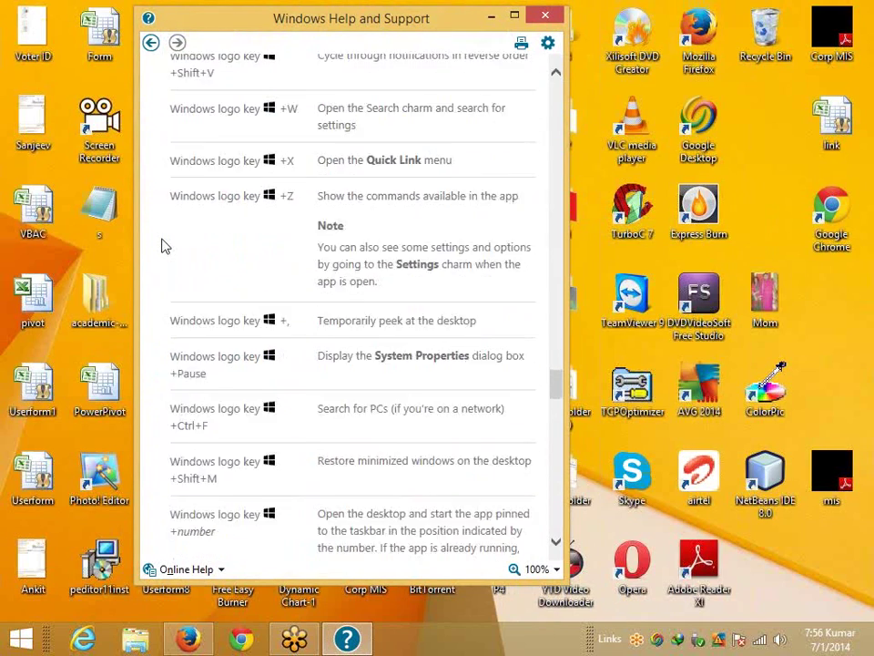
scroll(165, 246, "down", 5)
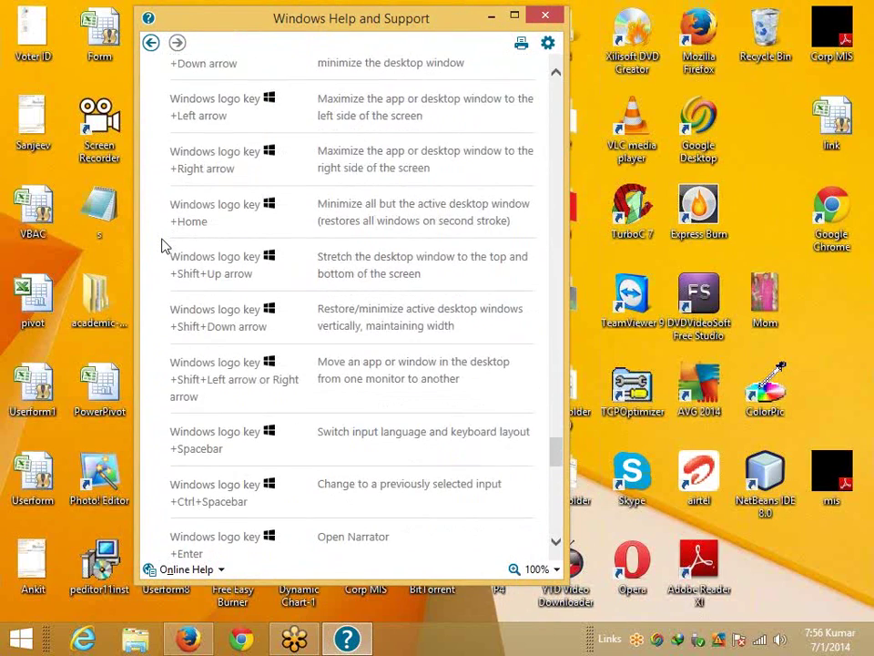
Close Windows Help and Support and refresh the desktop
left_click(545, 15)
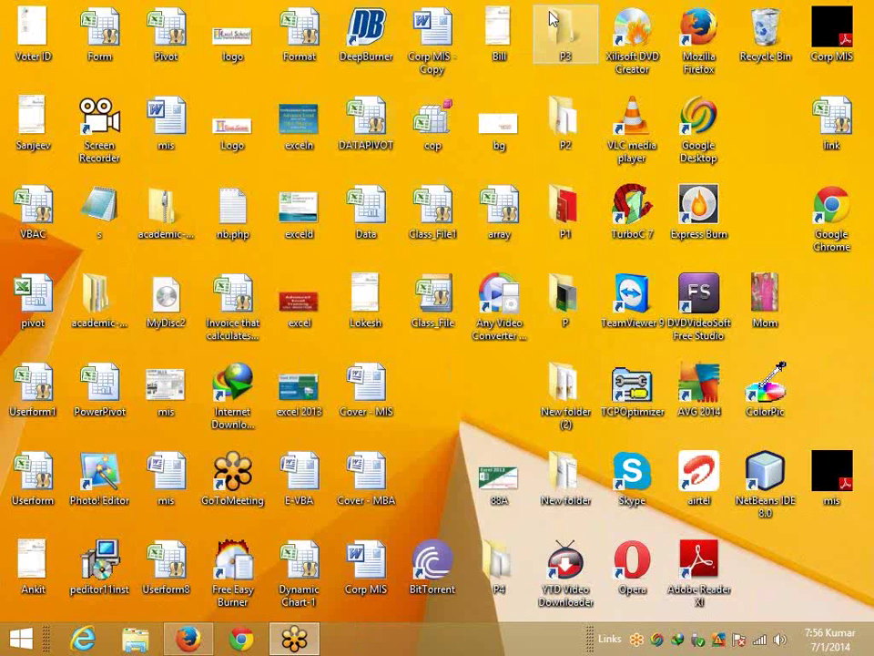
right_click(467, 377)
left_click(515, 418)
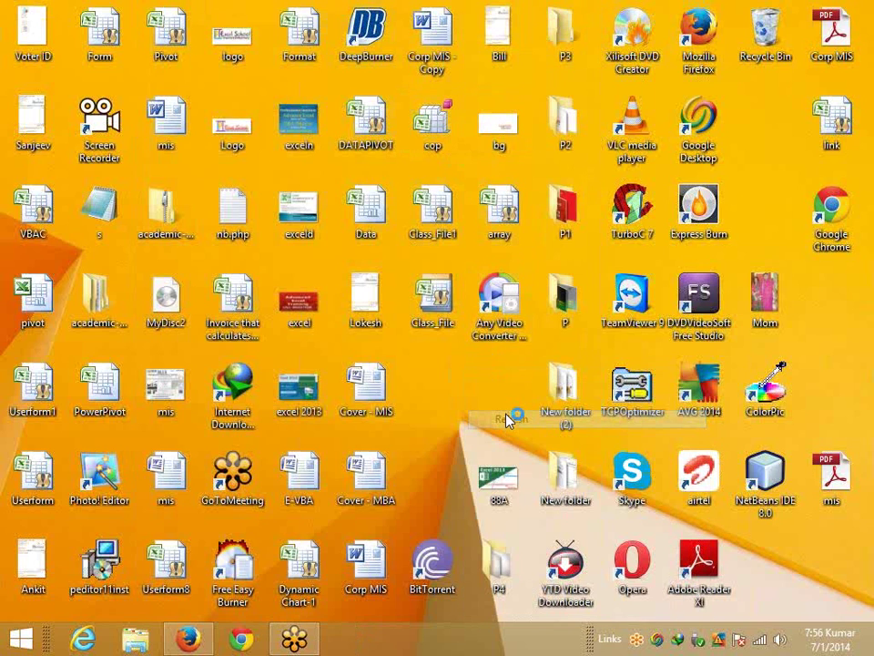